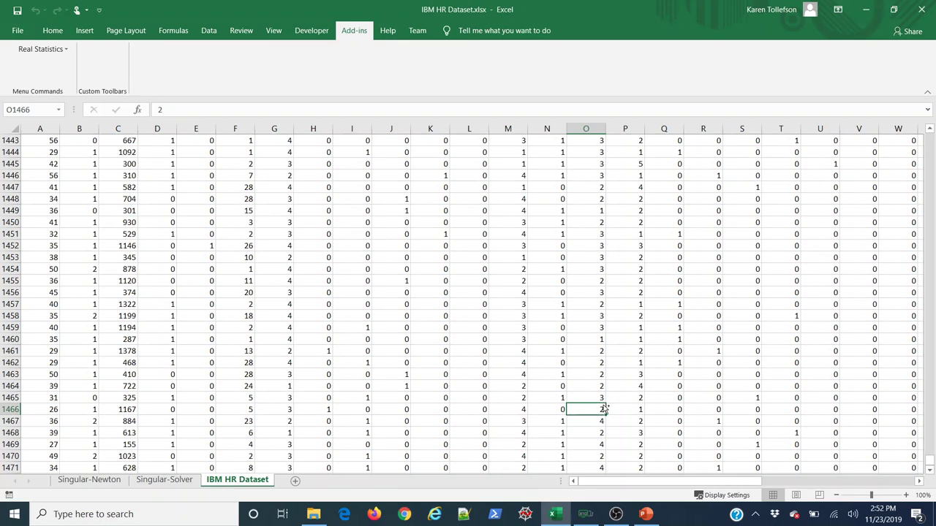
# - Return to cell A1 of the IBM HR Dataset sheet and look over the column headings
pyautogui.hotkey('ctrl', 'Up')
pyautogui.hotkey('ctrl', 'Left')
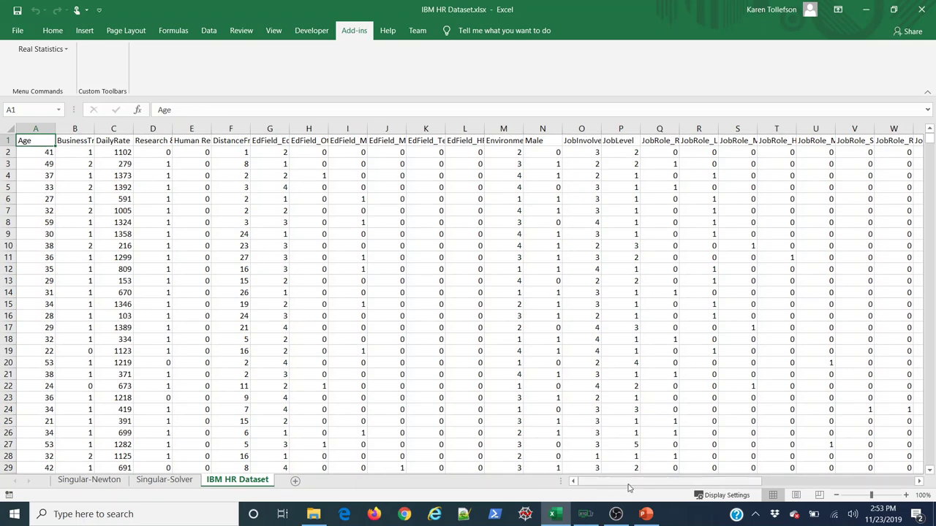
pyautogui.moveTo(627, 483)
pyautogui.mouseDown()
pyautogui.moveTo(795, 494)
pyautogui.moveTo(617, 485)
pyautogui.mouseUp()
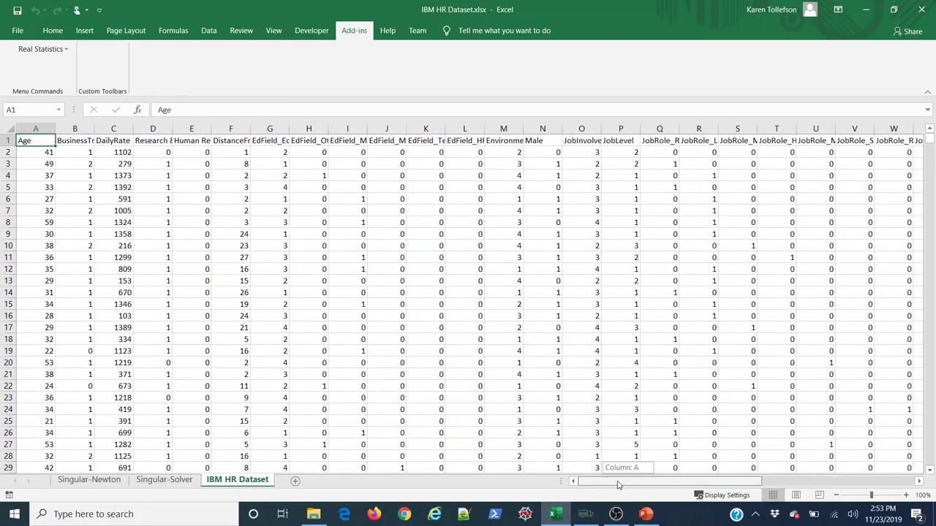
pyautogui.moveTo(618, 485)
pyautogui.mouseDown()
pyautogui.moveTo(711, 484)
pyautogui.moveTo(634, 484)
pyautogui.mouseUp()
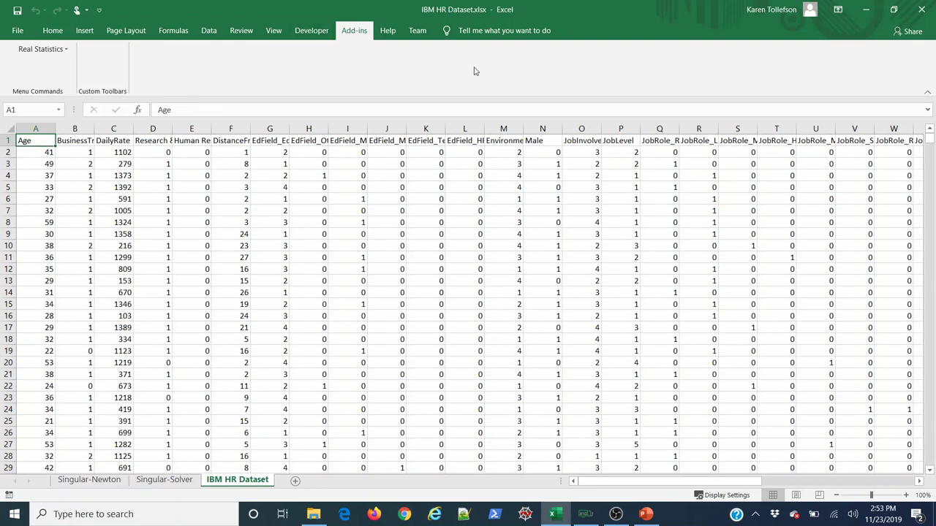
# - Open the Real Statistics Binary Logistic and Probit Regression setup and move its dialog clear of the first data columns
pyautogui.click(66, 49)
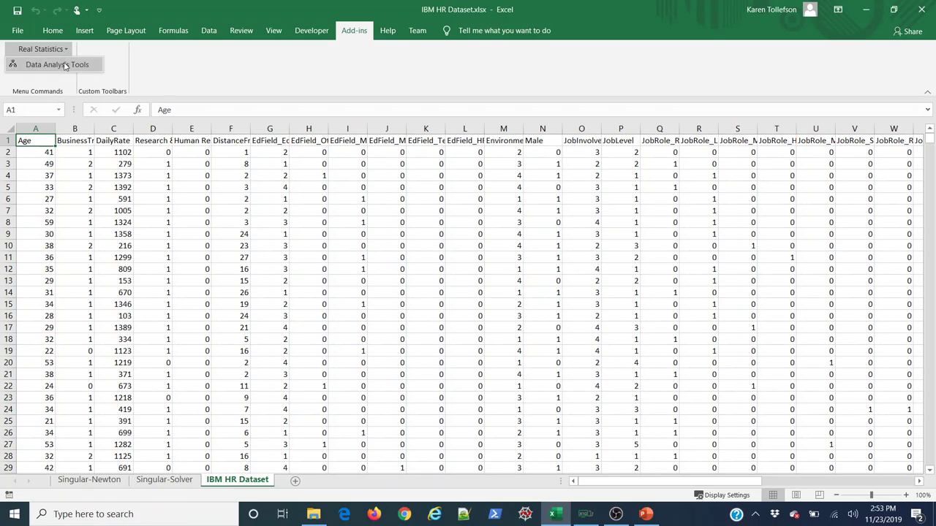
pyautogui.click(66, 66)
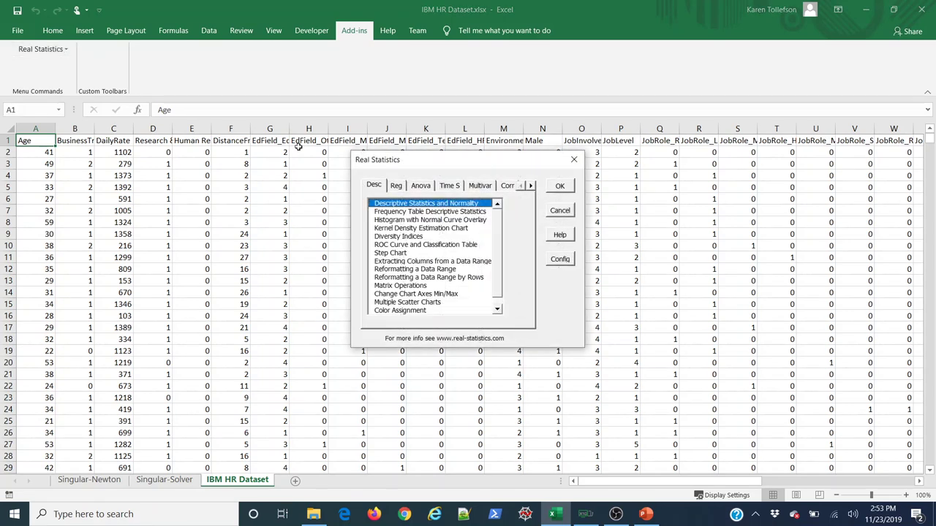
pyautogui.click(396, 186)
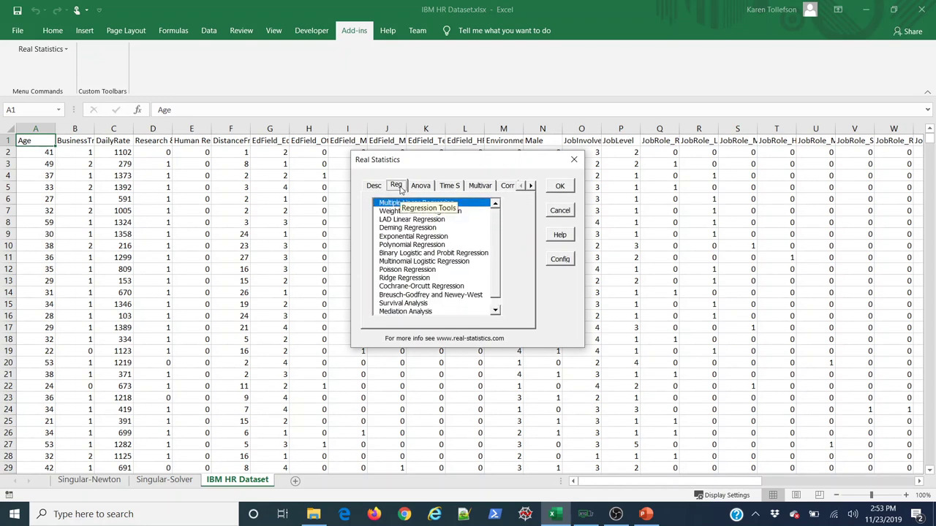
pyautogui.click(404, 253)
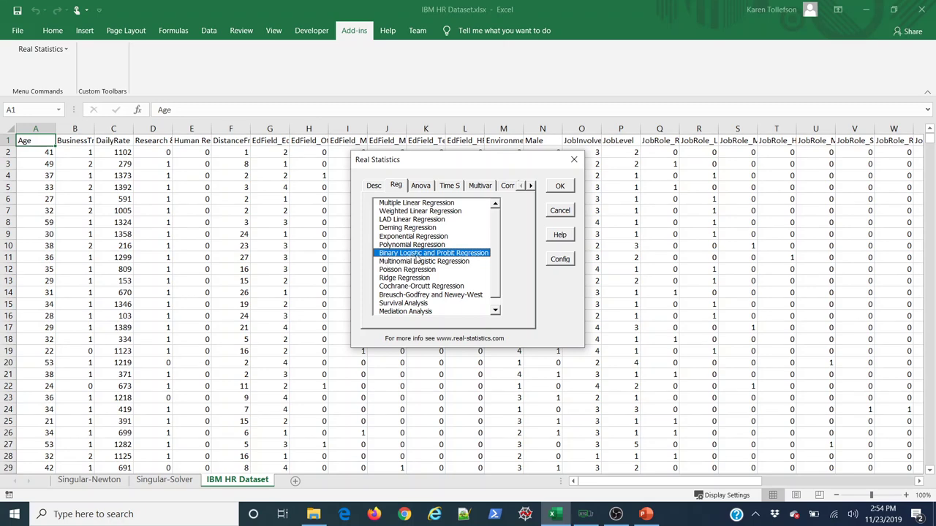
pyautogui.click(552, 189)
pyautogui.moveTo(480, 138); pyautogui.dragTo(565, 150)
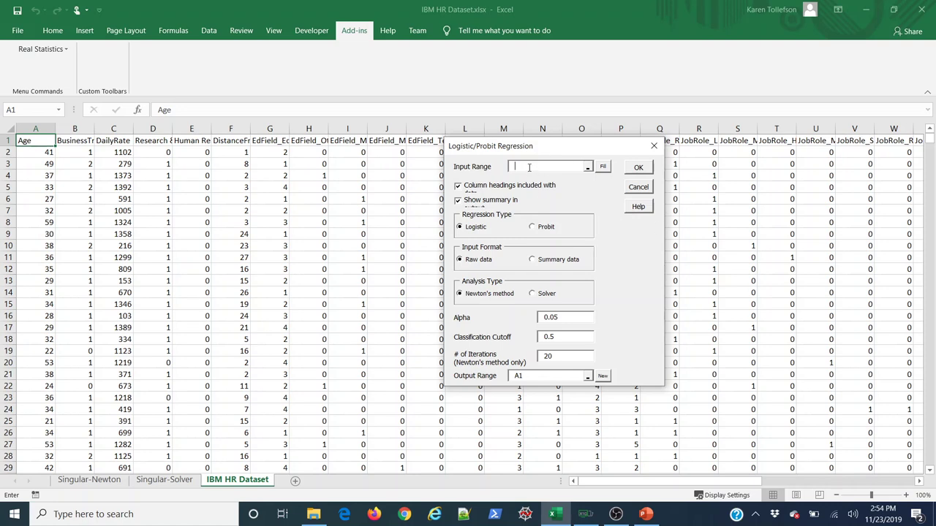
# - Set the regression input range to A1:AP1471 on the IBM HR Dataset sheet, including the headings and the Left column
pyautogui.click(40, 142)
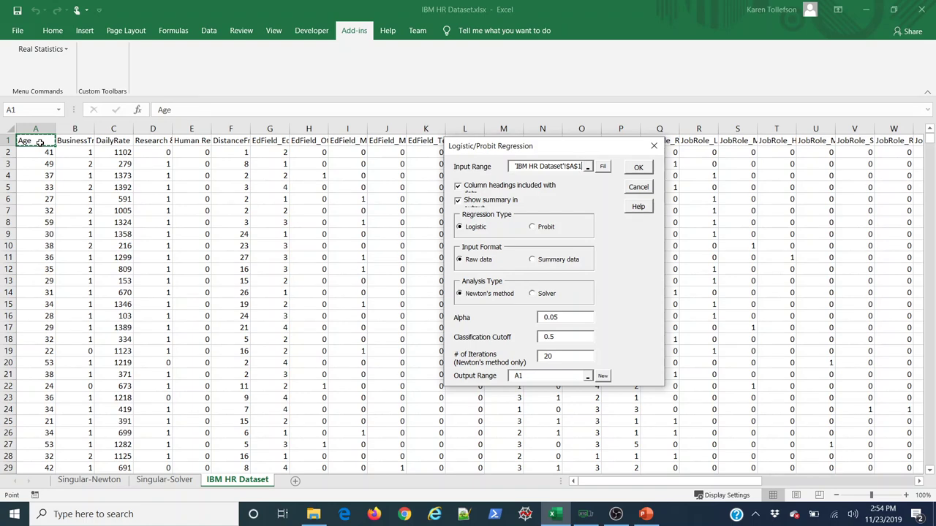
pyautogui.hotkey('ctrl', 'shift', 'Down')
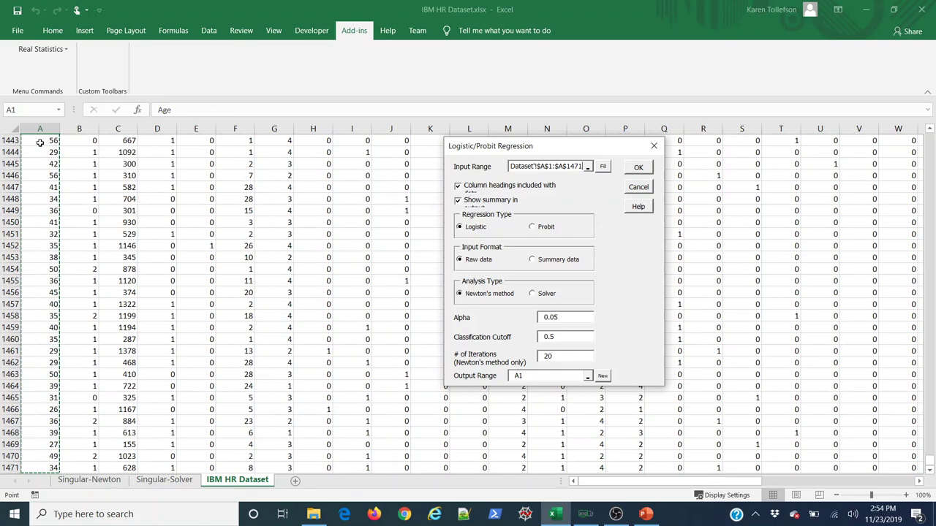
pyautogui.hotkey('ctrl', 'shift', 'Right')
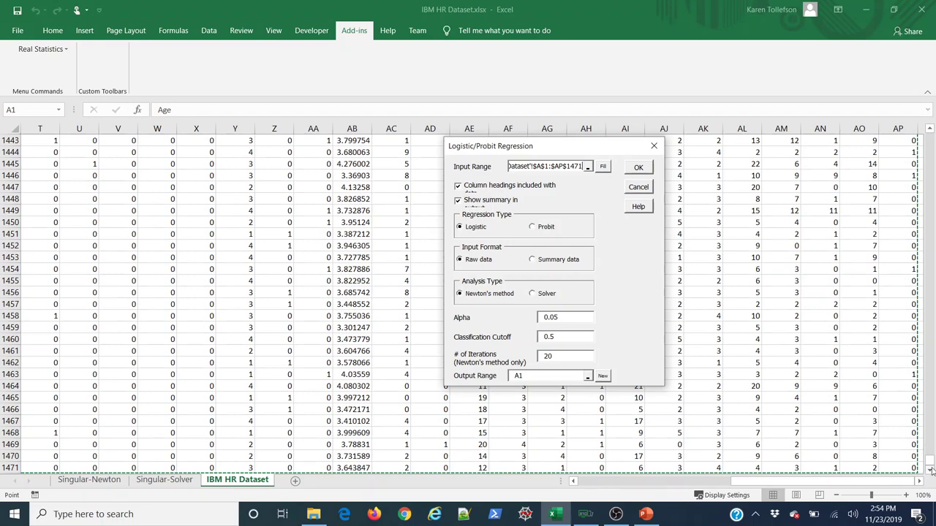
pyautogui.moveTo(929, 465); pyautogui.dragTo(928, 129)
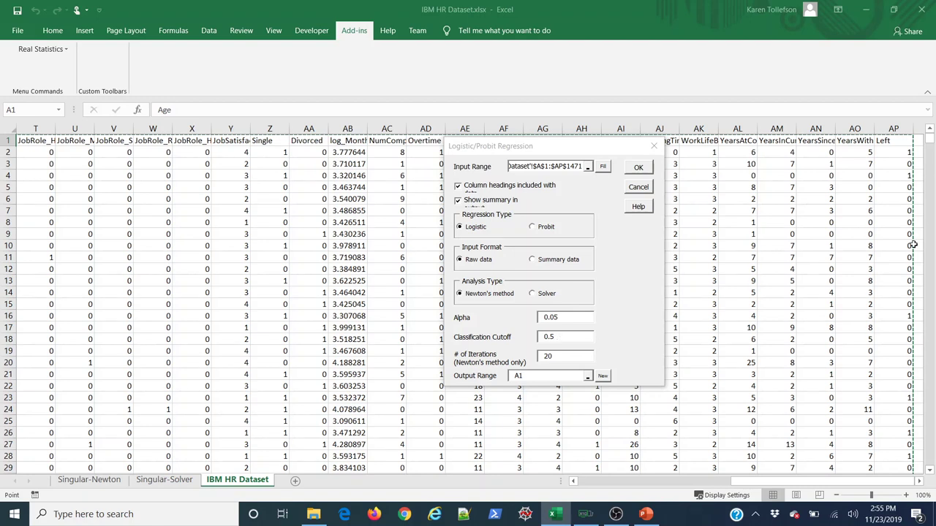
# - Set the number of Newton's method iterations to 35, clear the output range, and close the regression setup without running it
pyautogui.click(562, 359)
pyautogui.write('35')
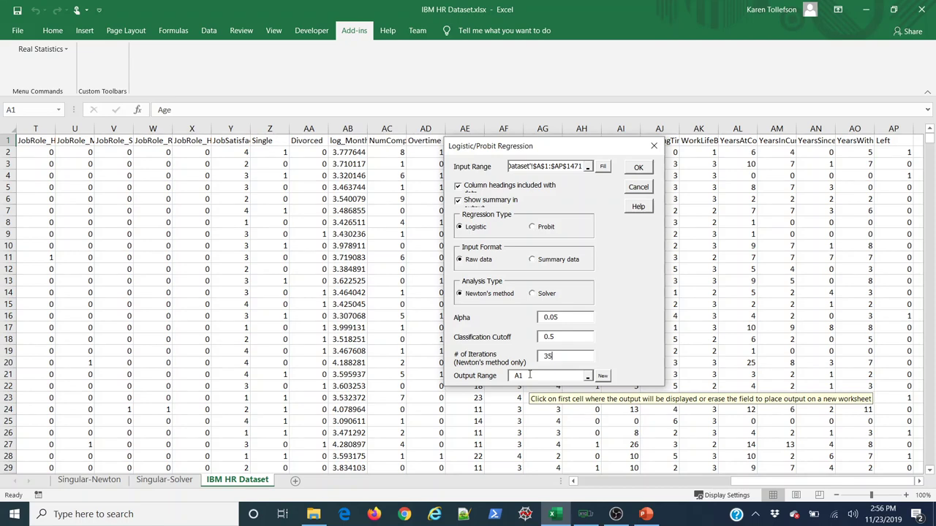
pyautogui.moveTo(529, 375); pyautogui.dragTo(506, 376)
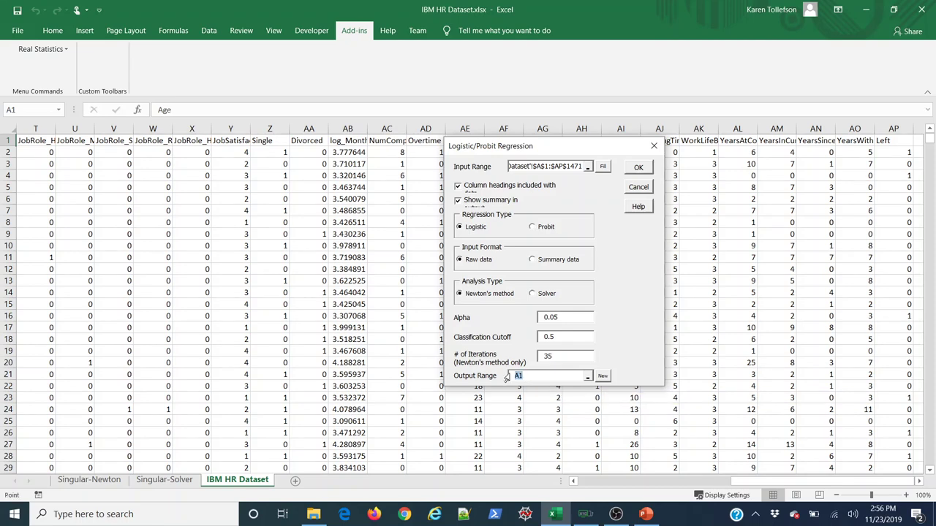
pyautogui.press('BackSpace')
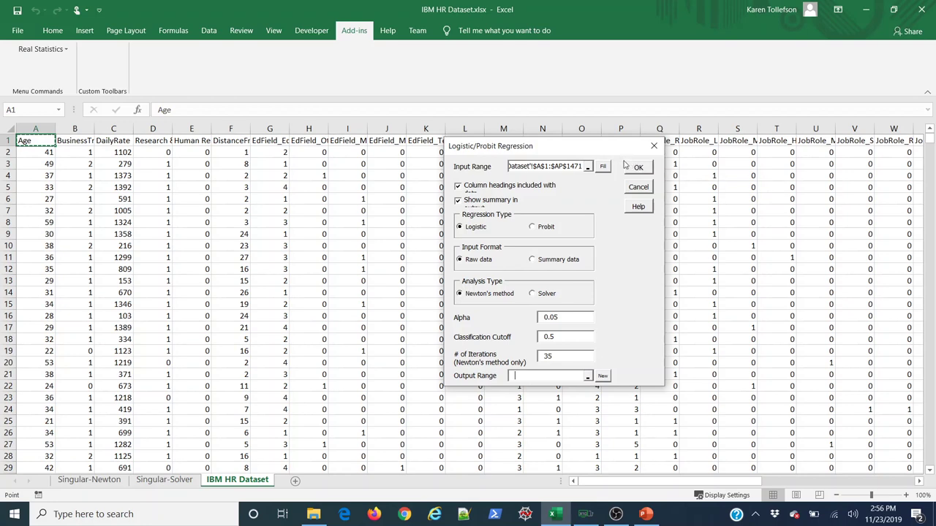
pyautogui.click(654, 145)
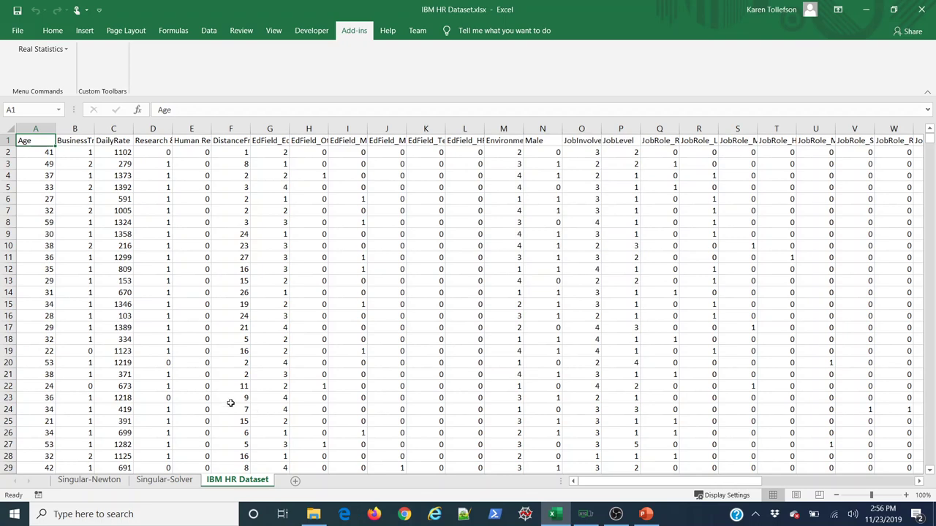
# - Examine the ROC curve chart on the Singular-Newton sheet
pyautogui.click(89, 480)
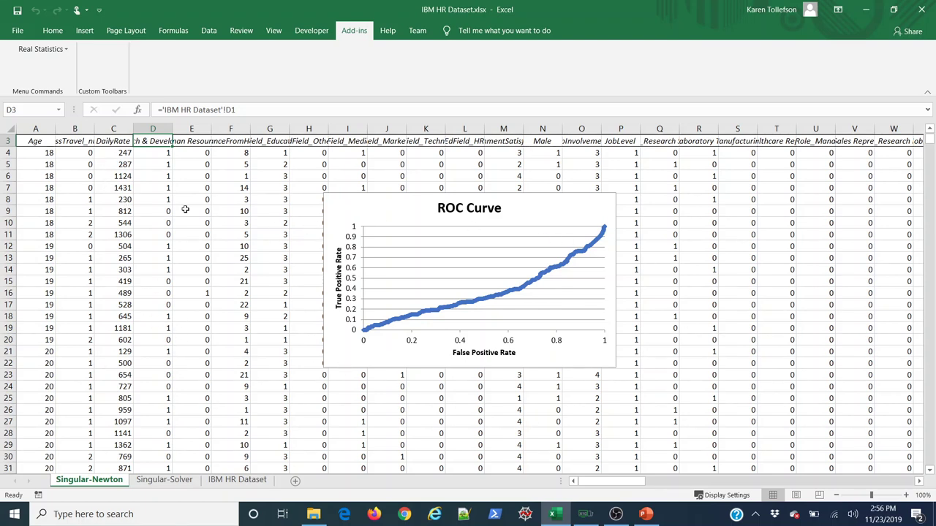
pyautogui.click(376, 212)
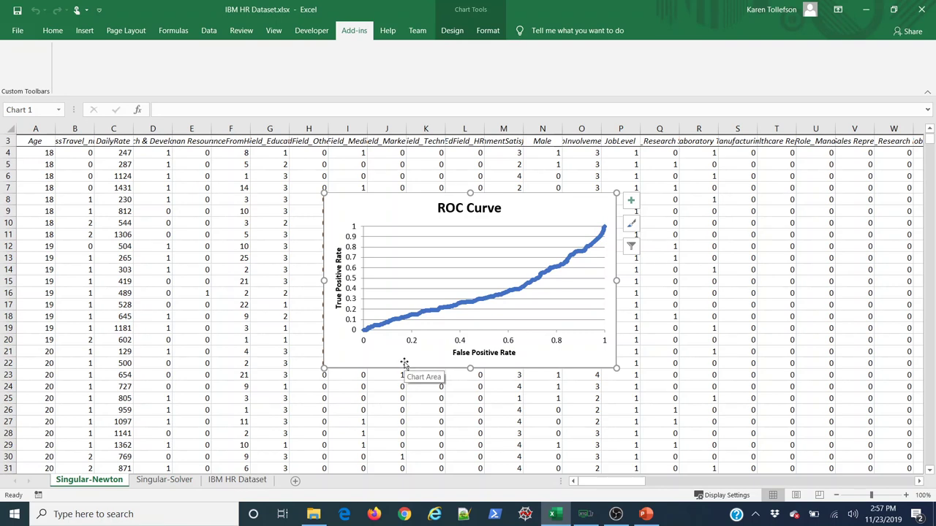
pyautogui.click(255, 374)
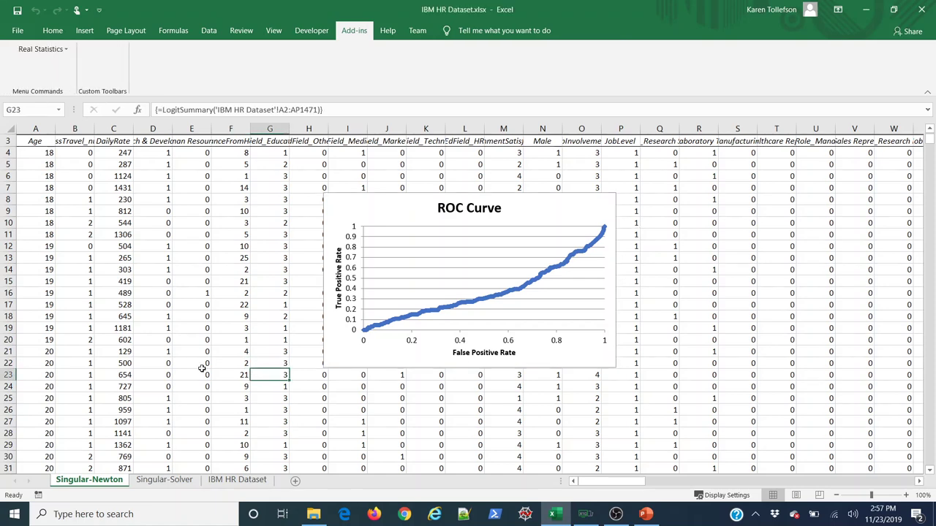
# - Examine the regression coefficient table below the data on the Singular-Newton sheet, then return to the heading row
pyautogui.hotkey('ctrl', 'Down')
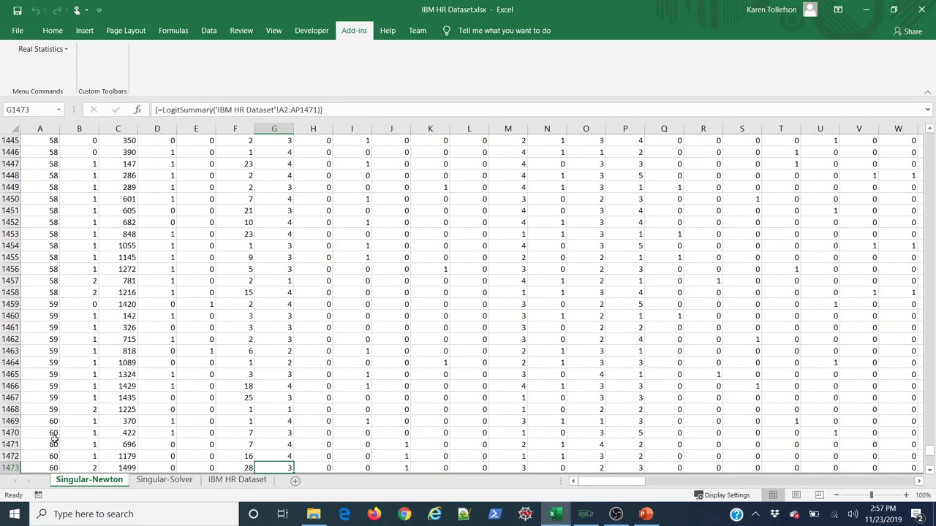
pyautogui.scroll(-9, 226, 408)
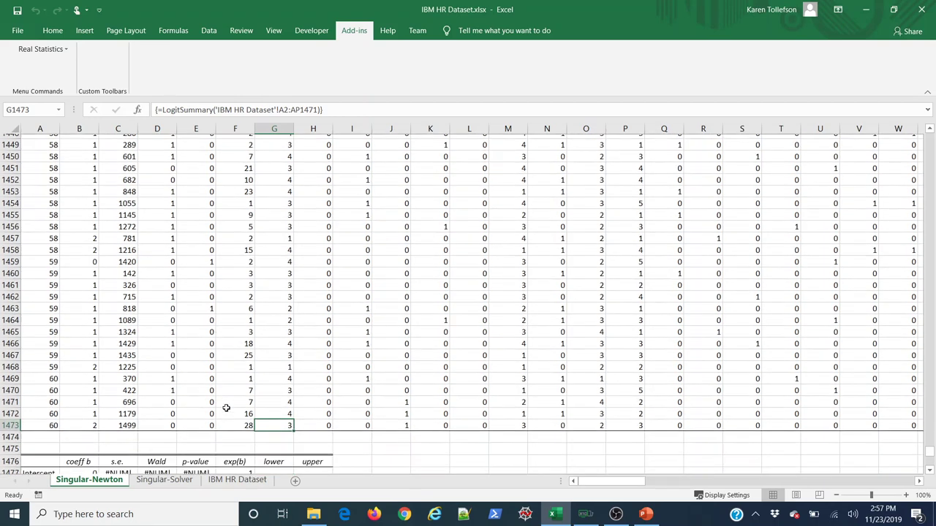
pyautogui.scroll(-2, 226, 408)
pyautogui.scroll(1, 226, 408)
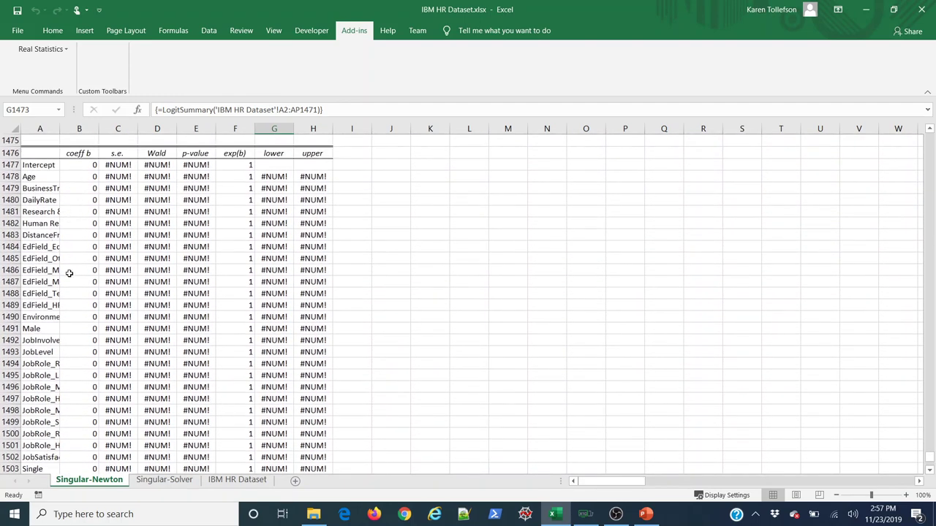
pyautogui.scroll(-3, 66, 290)
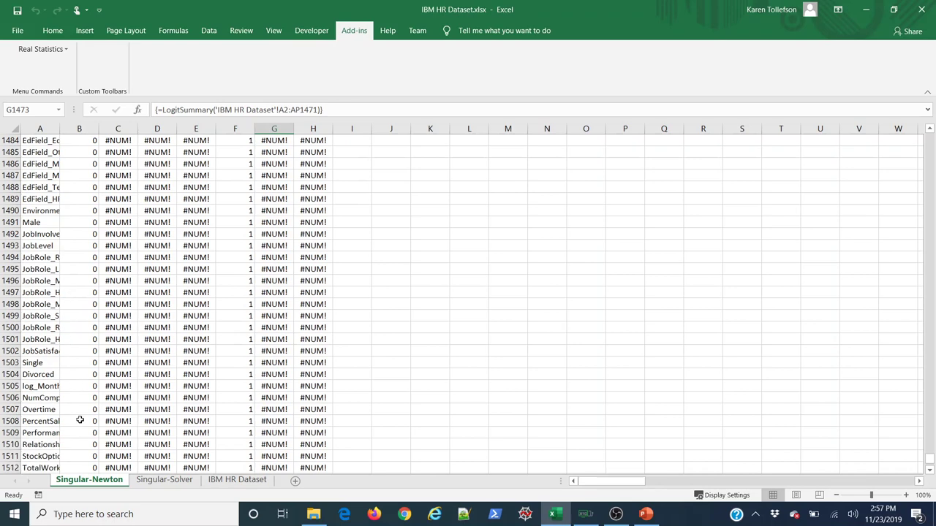
pyautogui.scroll(1, 84, 312)
pyautogui.scroll(3, 84, 313)
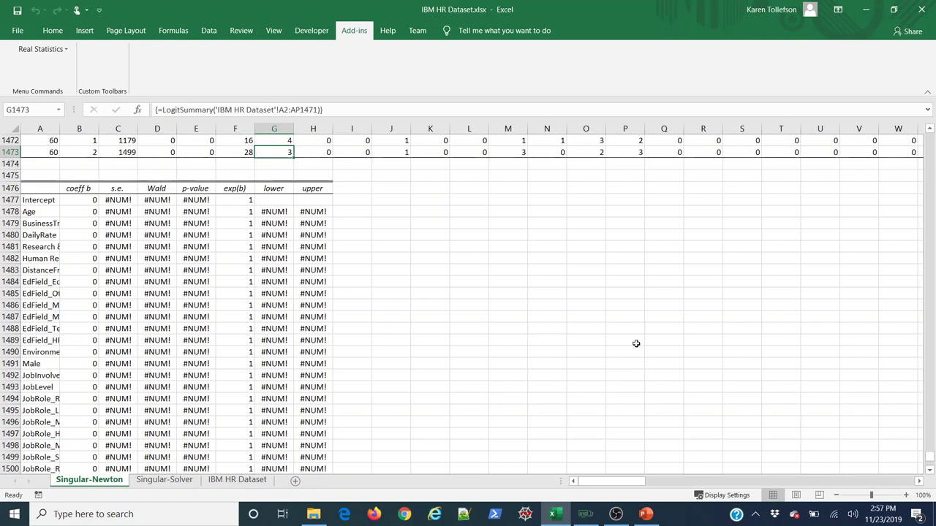
pyautogui.click(310, 152)
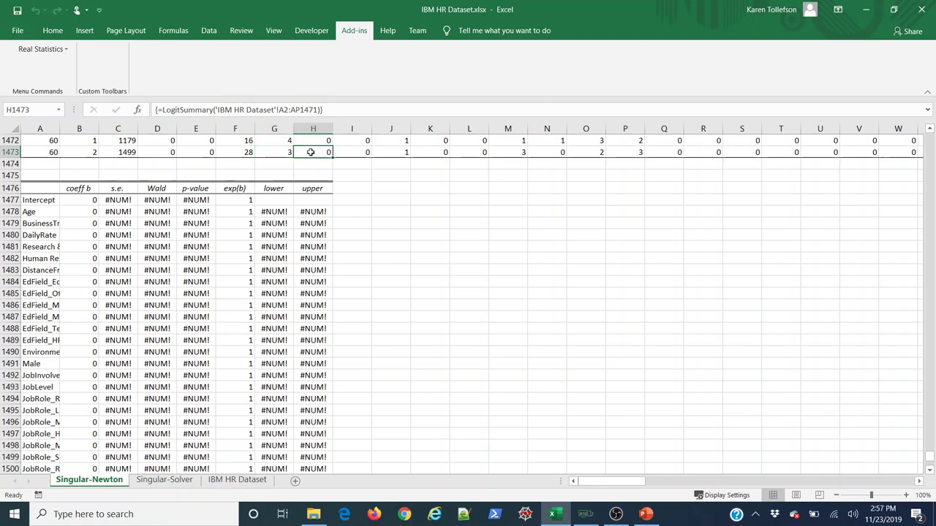
pyautogui.hotkey('ctrl', 'Up')
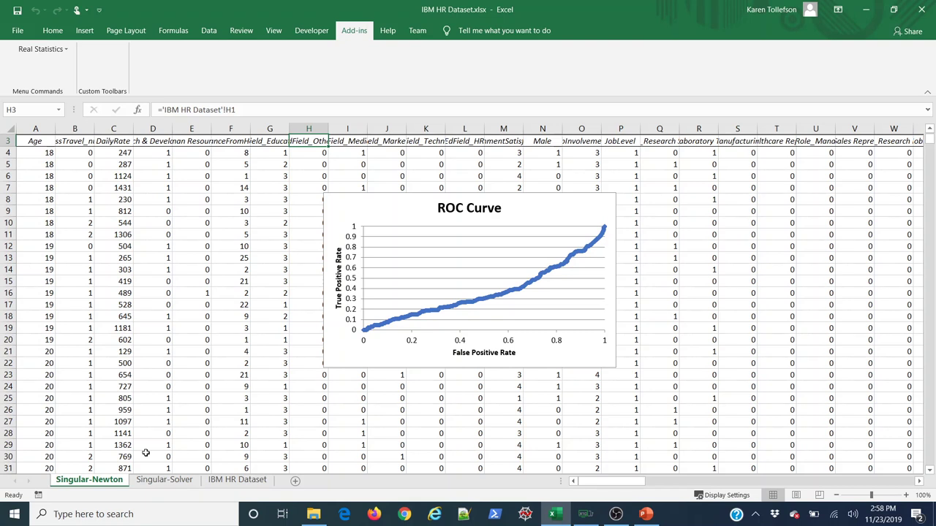
# - Delete the Singular-Newton worksheet permanently
pyautogui.rightClick(106, 486)
pyautogui.click(120, 357)
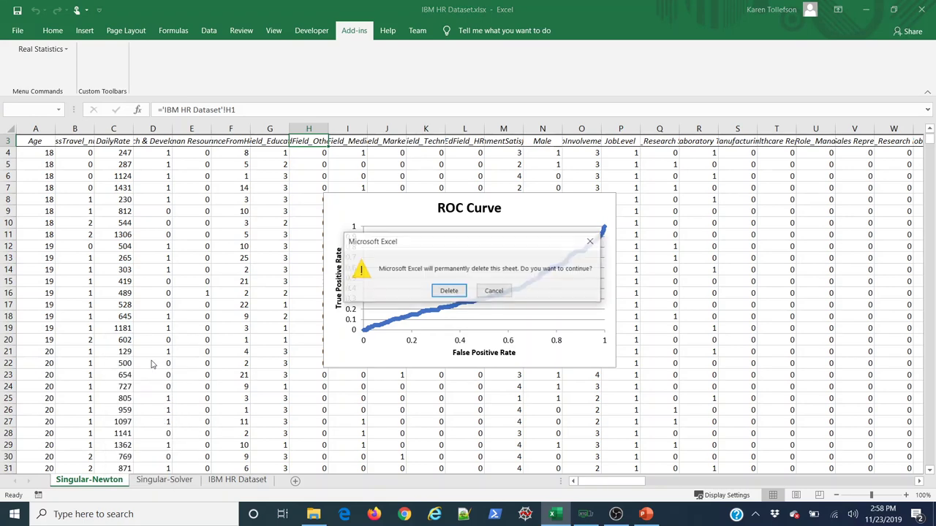
pyautogui.click(443, 292)
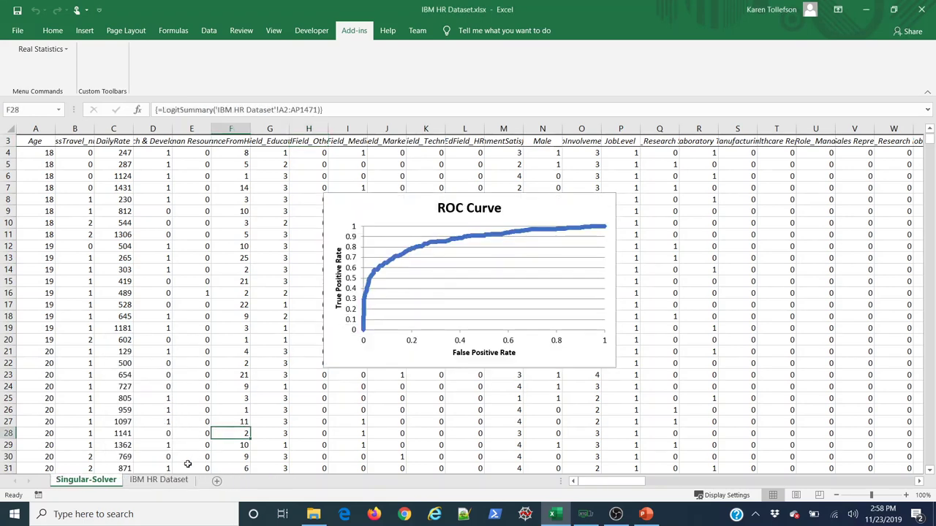
# - From the IBM HR Dataset sheet, reopen the Binary Logistic and Probit Regression setup, try the Solver analysis type, and close it without running
pyautogui.click(183, 479)
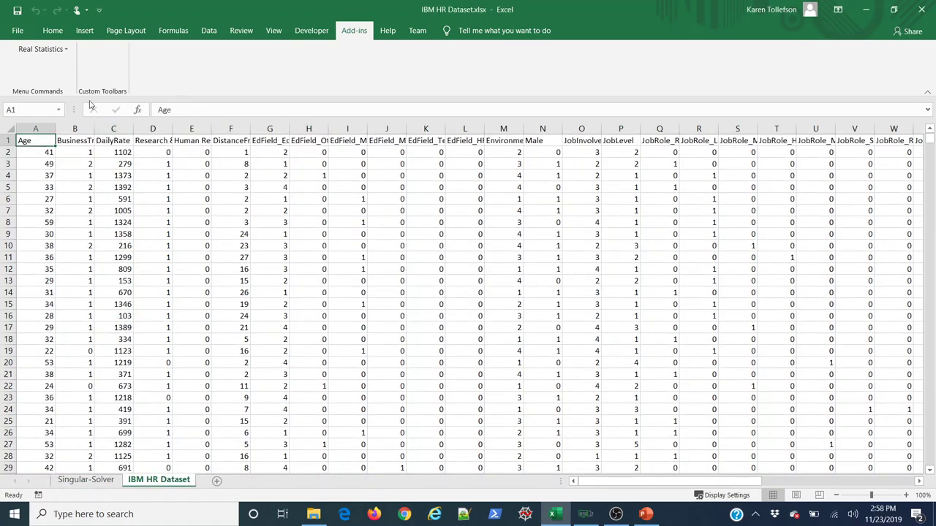
pyautogui.click(41, 49)
pyautogui.click(51, 64)
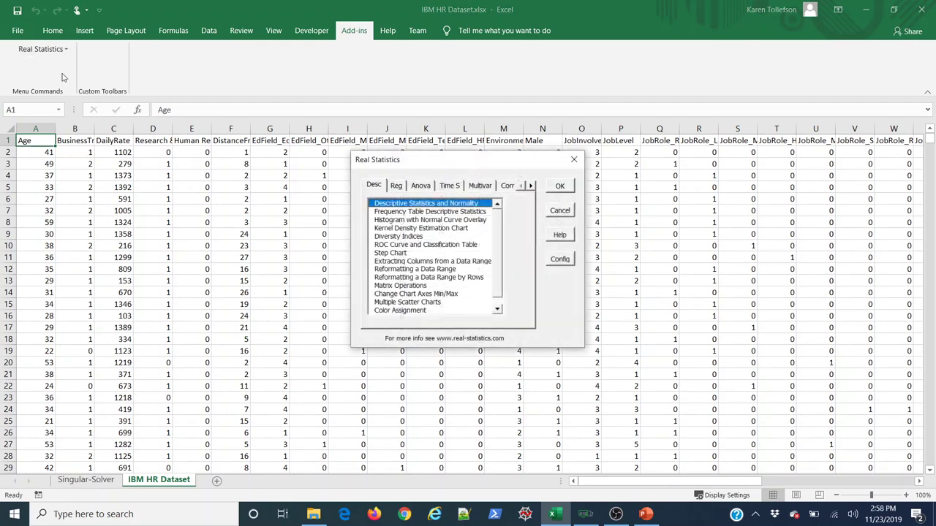
pyautogui.click(412, 246)
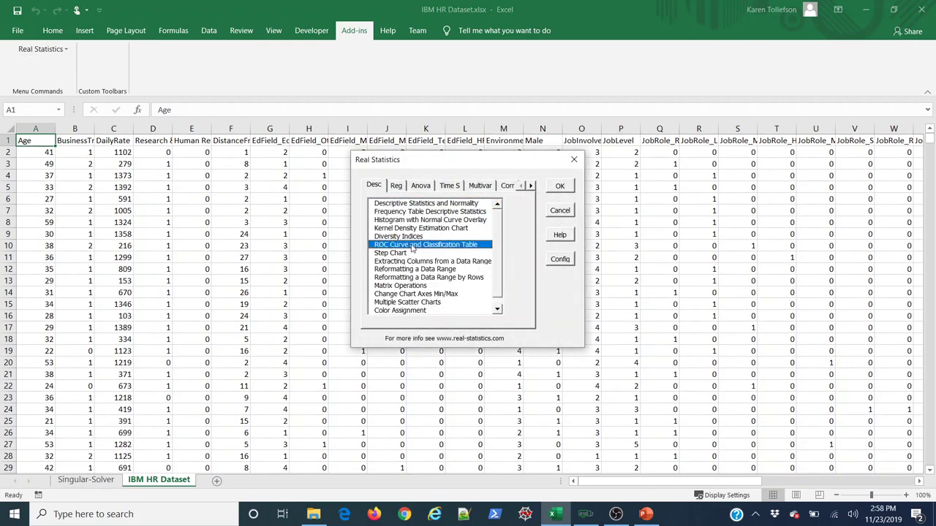
pyautogui.click(400, 188)
pyautogui.click(397, 253)
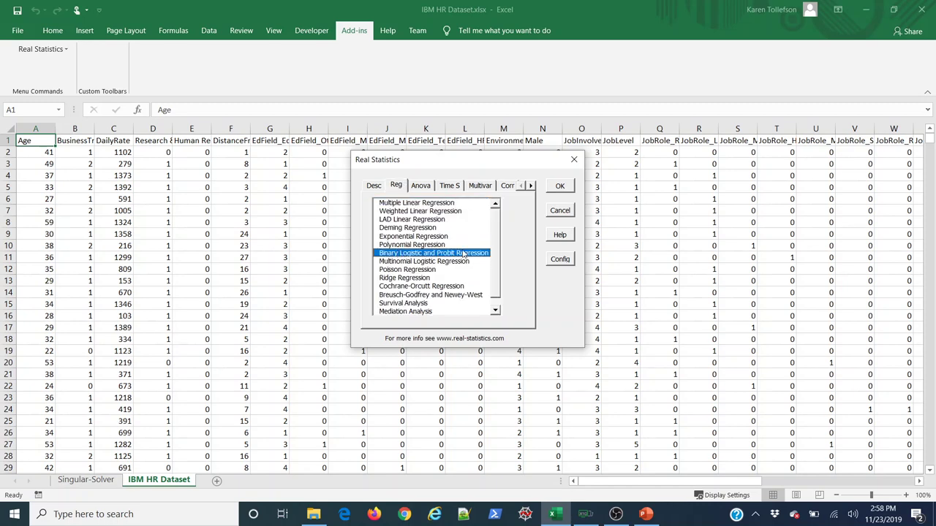
pyautogui.click(553, 187)
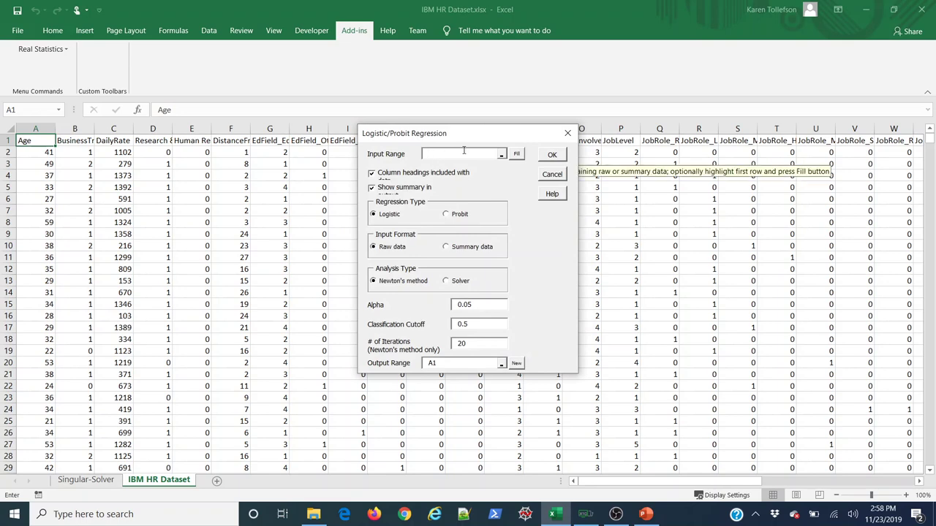
pyautogui.click(447, 281)
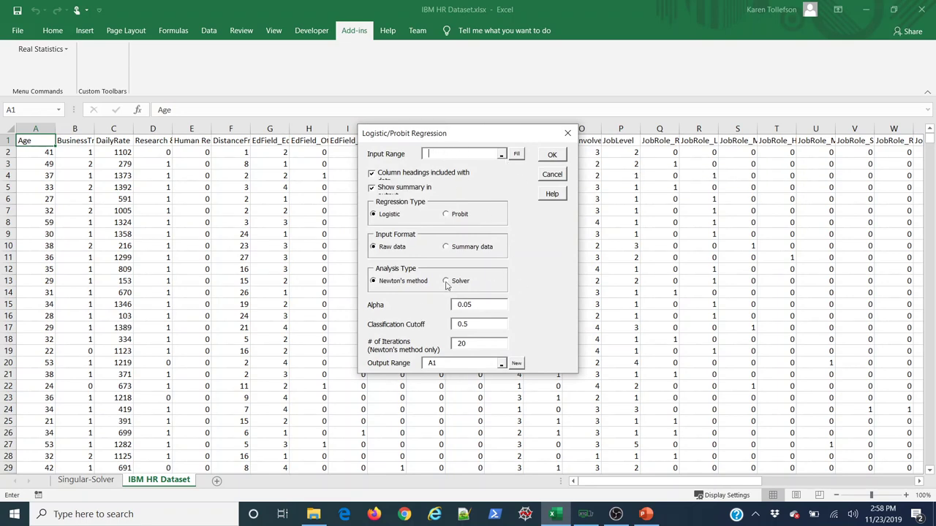
pyautogui.click(568, 133)
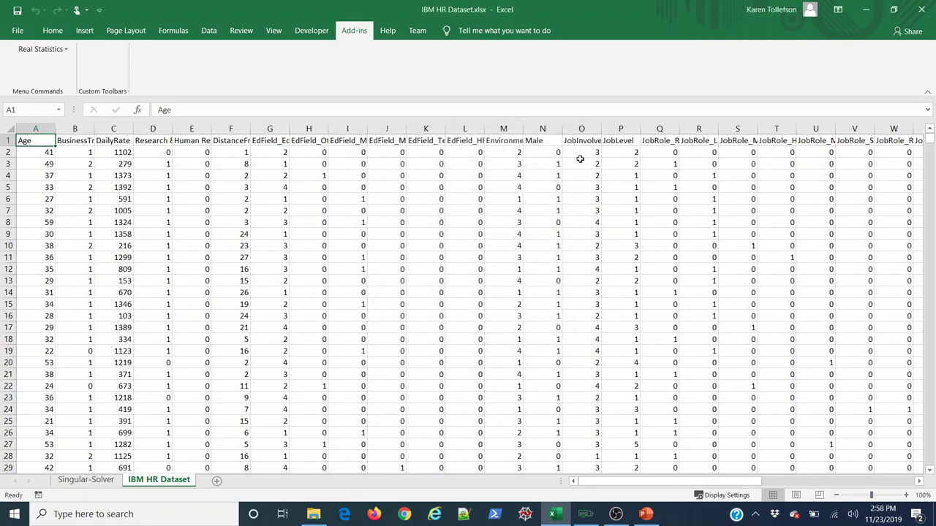
# - Look at Excel's Solver add-in from the IBM HR Dataset sheet, and switch to the Singular-Solver sheet
pyautogui.click(215, 35)
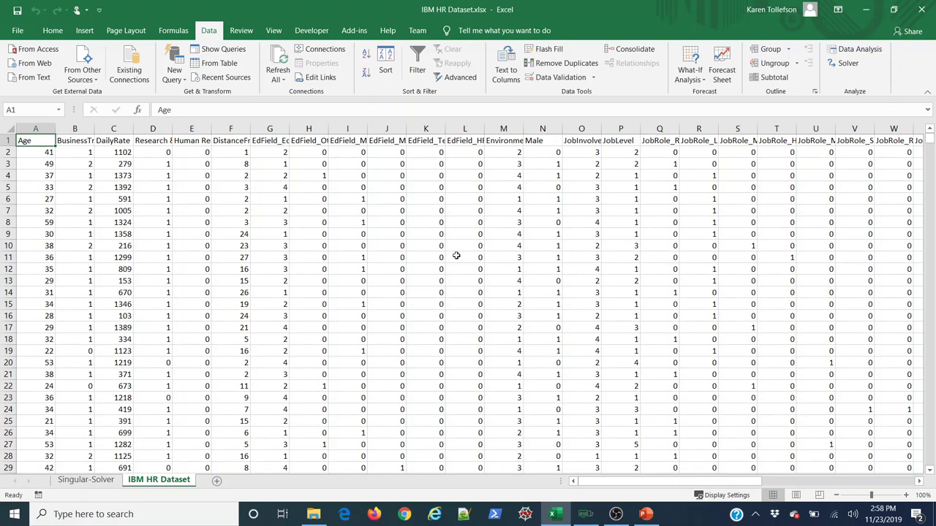
pyautogui.click(842, 63)
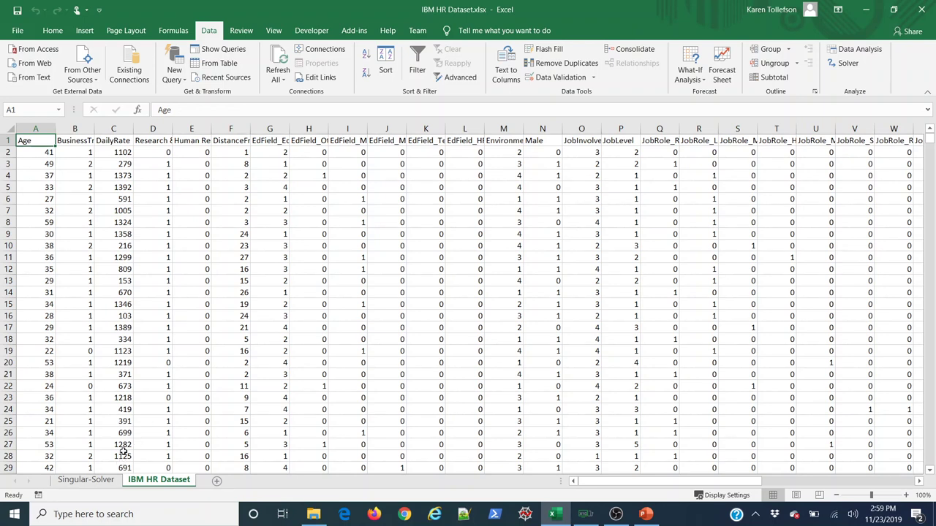
pyautogui.click(103, 483)
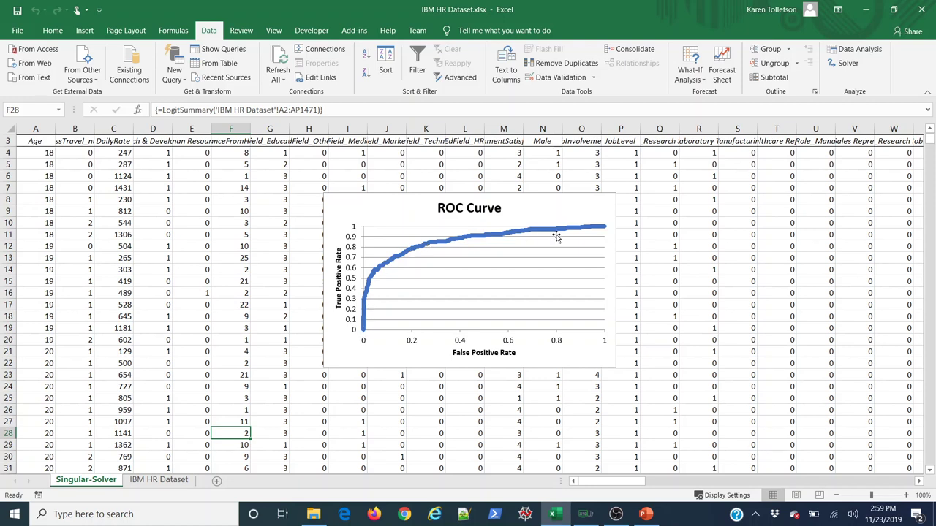
# - Examine the regression coefficient table below the data on the Singular-Solver sheet, and return to the heading row
pyautogui.click(214, 281)
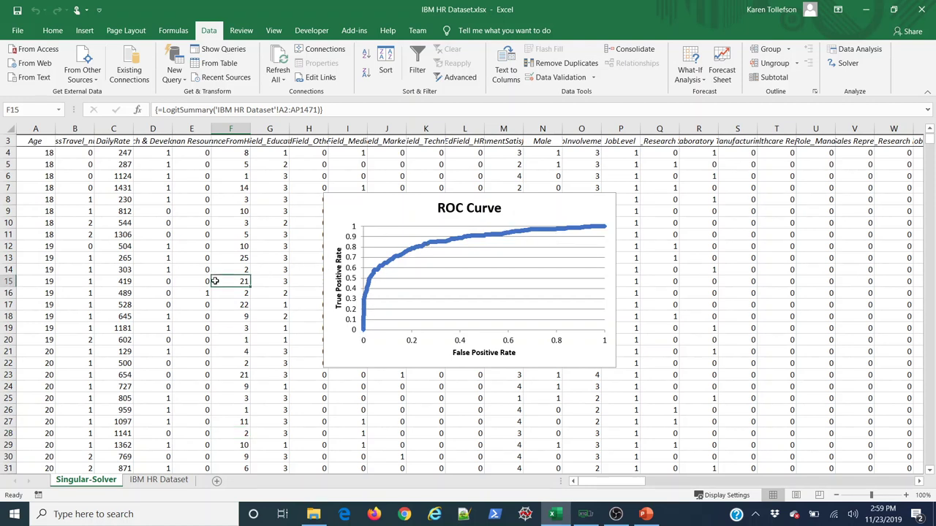
pyautogui.hotkey('ctrl', 'Down')
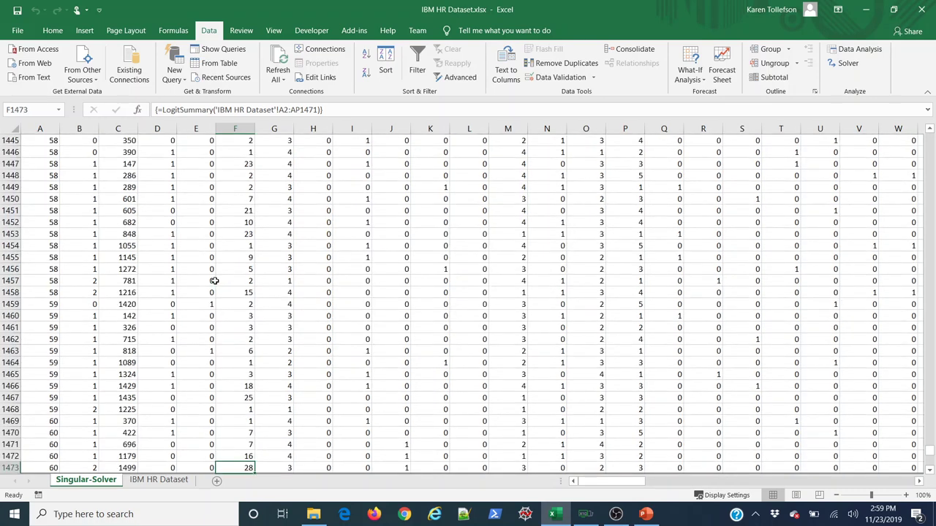
pyautogui.scroll(-8, 215, 281)
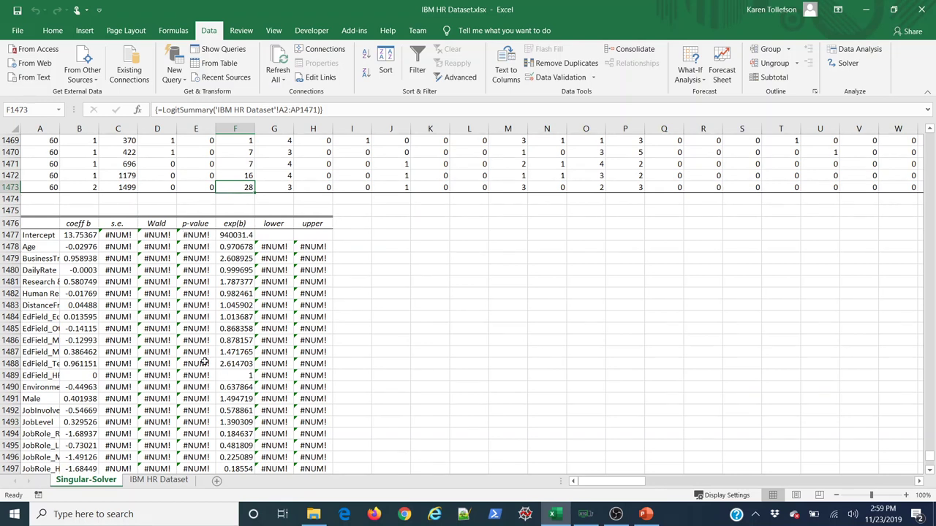
pyautogui.click(85, 343)
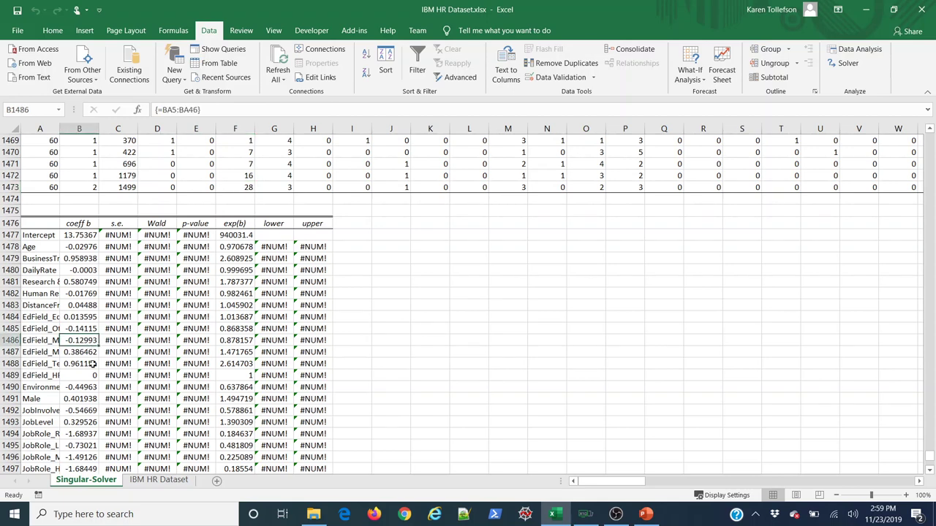
pyautogui.hotkey('ctrl', 'Up')
pyautogui.hotkey('ctrl', 'Up')
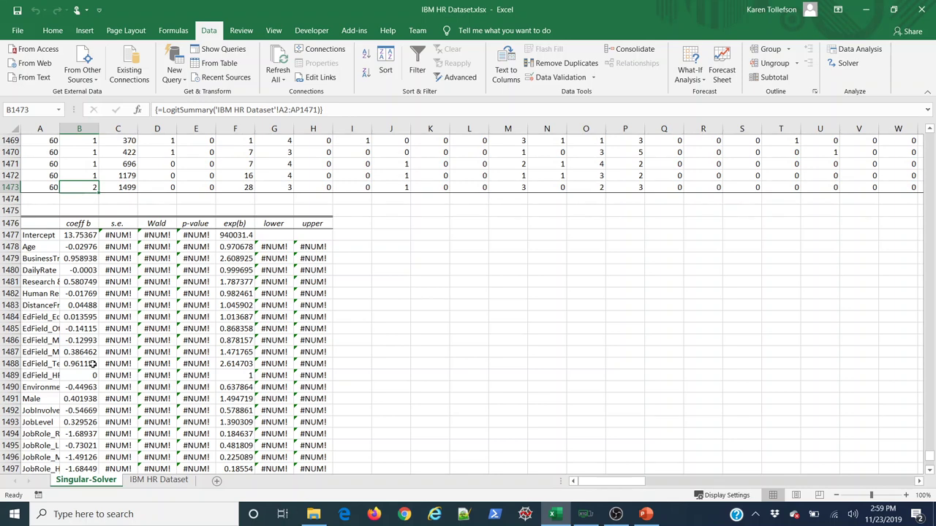
pyautogui.hotkey('ctrl', 'Up')
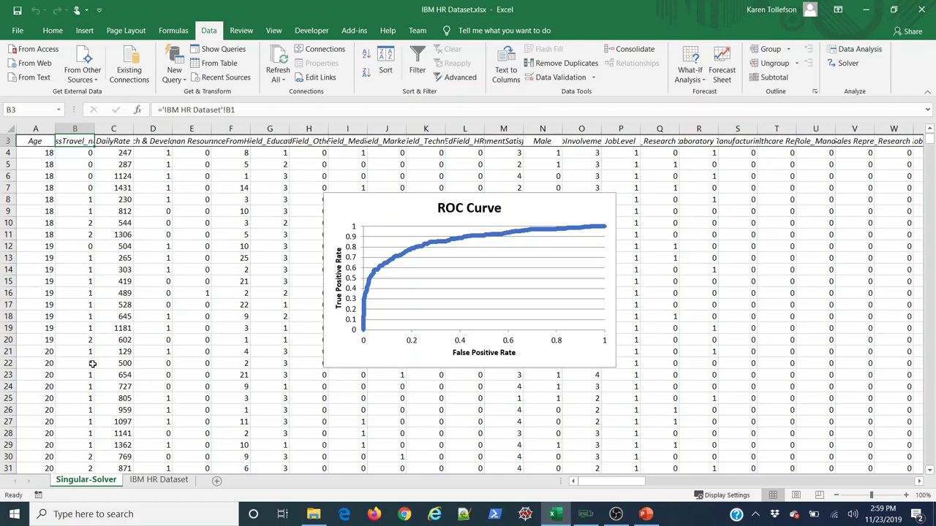
# - Delete the Singular-Solver worksheet permanently
pyautogui.rightClick(96, 486)
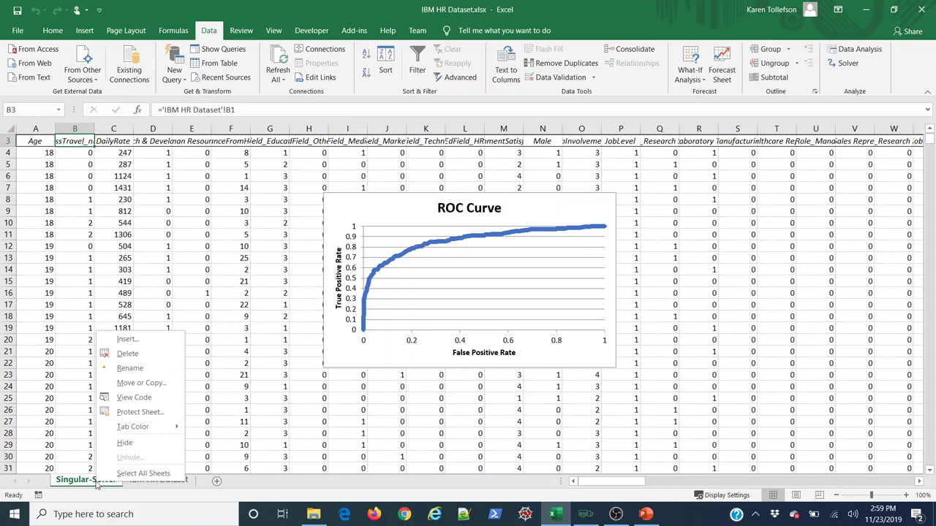
pyautogui.click(144, 358)
pyautogui.click(451, 293)
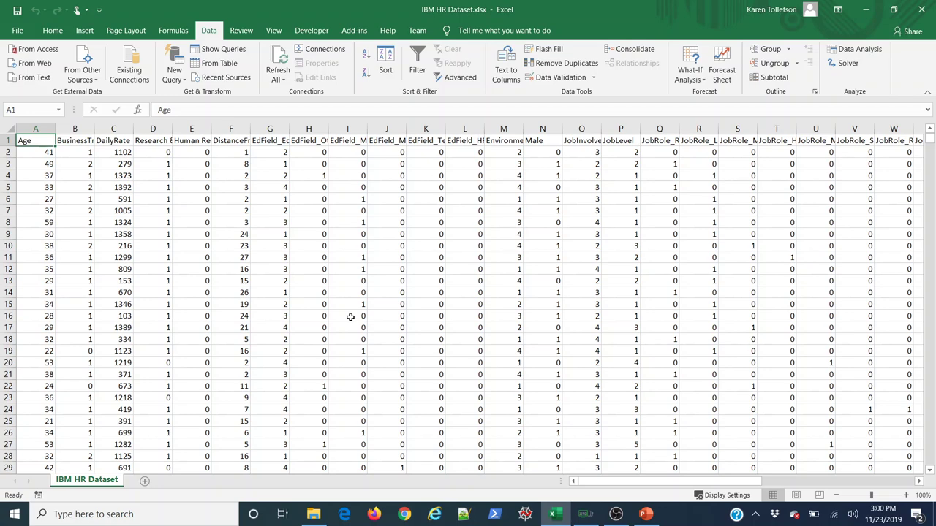
# - Highlight the EdField_Medical column to inspect it, and clear the column selection
pyautogui.click(348, 128)
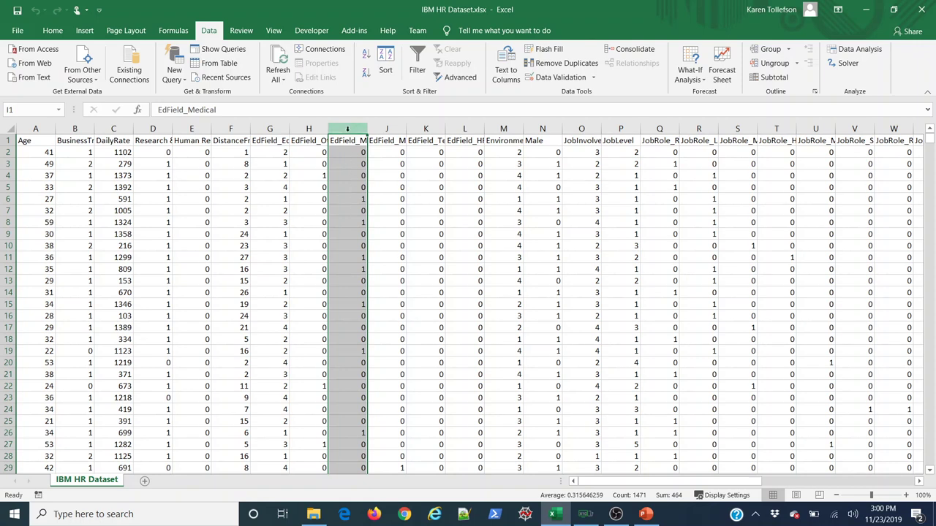
pyautogui.click(348, 183)
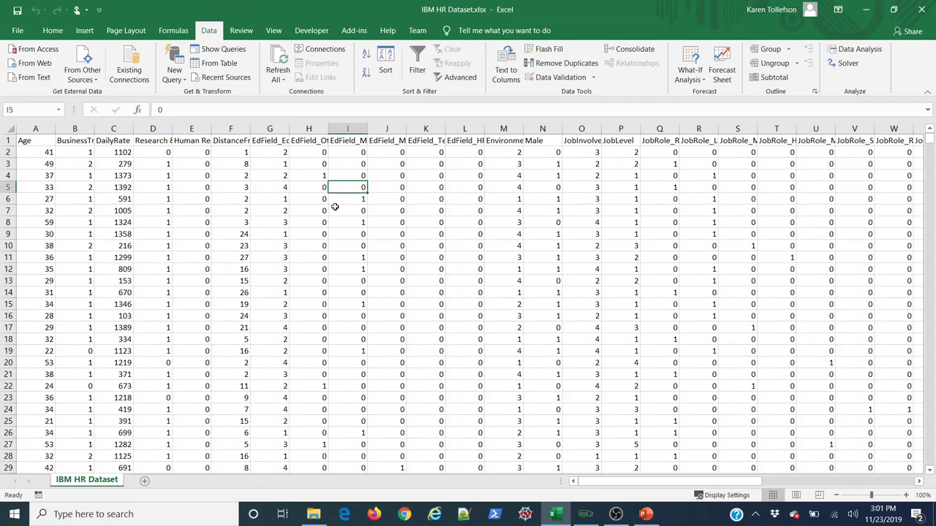
pyautogui.click(334, 207)
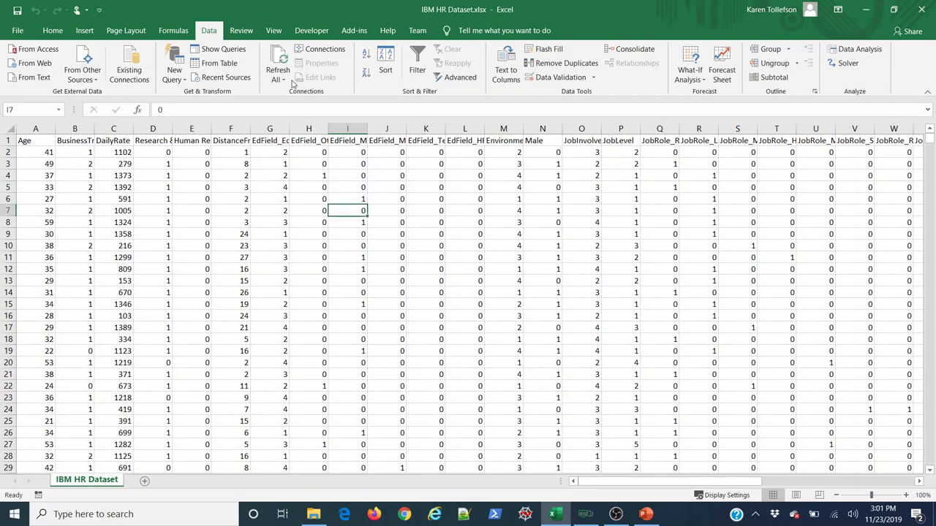
# - Freeze the top row of the IBM HR Dataset sheet and check the headings while going down through the data
pyautogui.click(276, 34)
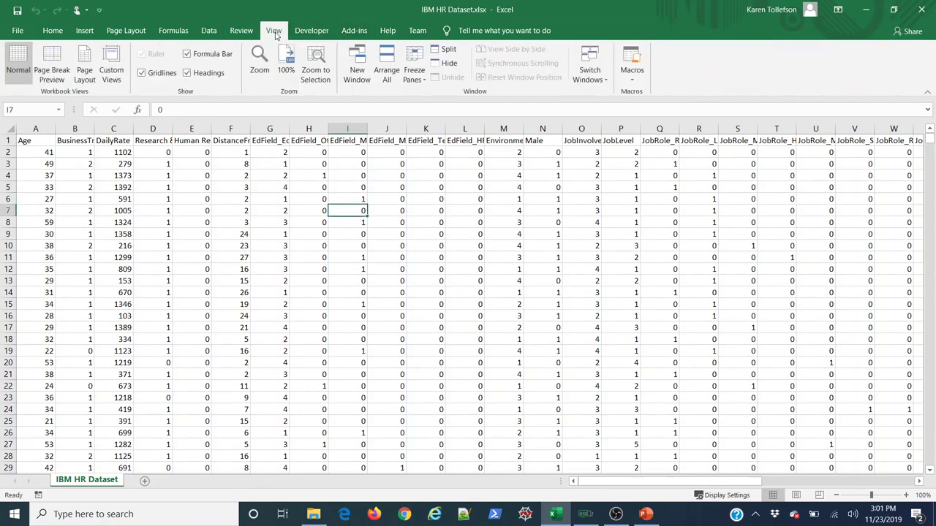
pyautogui.click(422, 79)
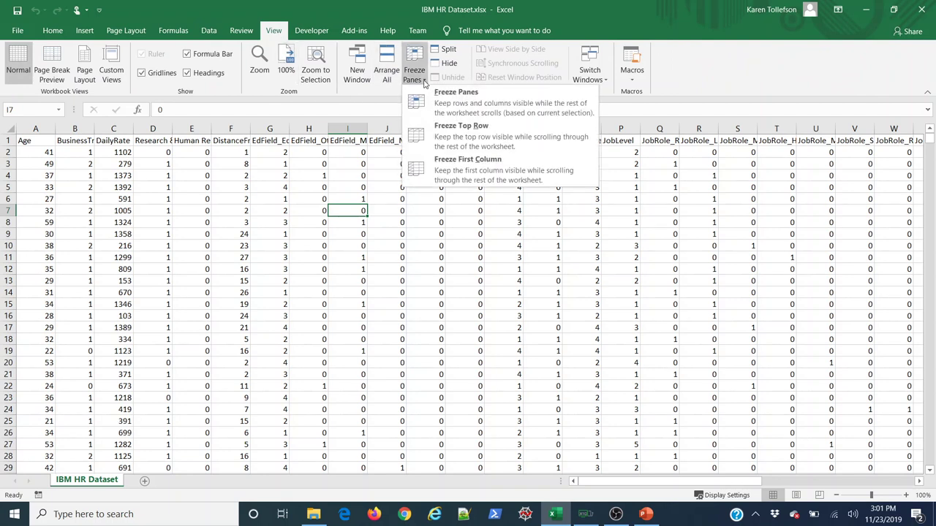
pyautogui.click(462, 142)
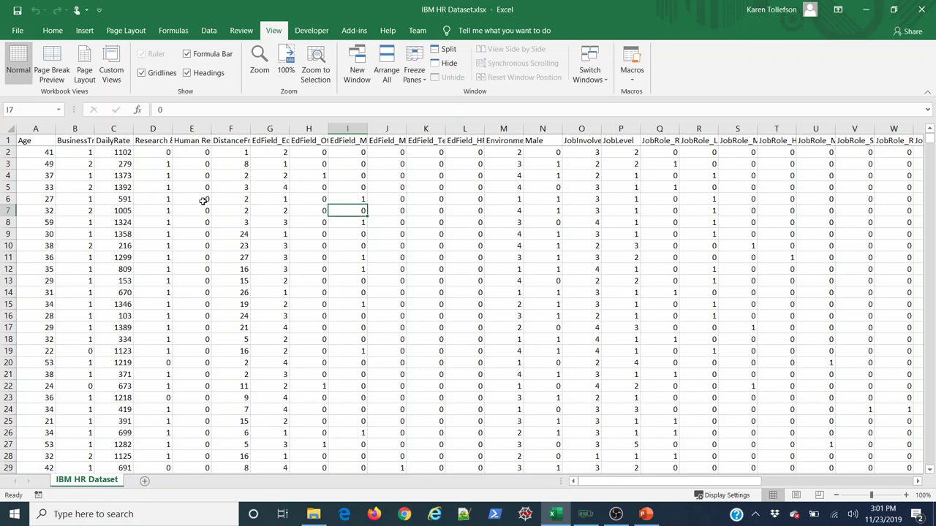
pyautogui.scroll(-1, 203, 201)
pyautogui.scroll(-20, 203, 202)
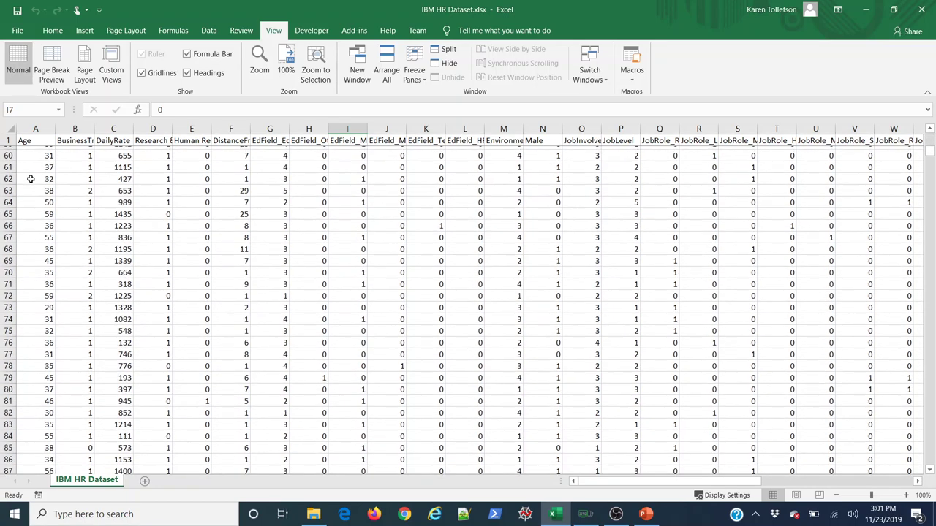
pyautogui.scroll(-5, 31, 178)
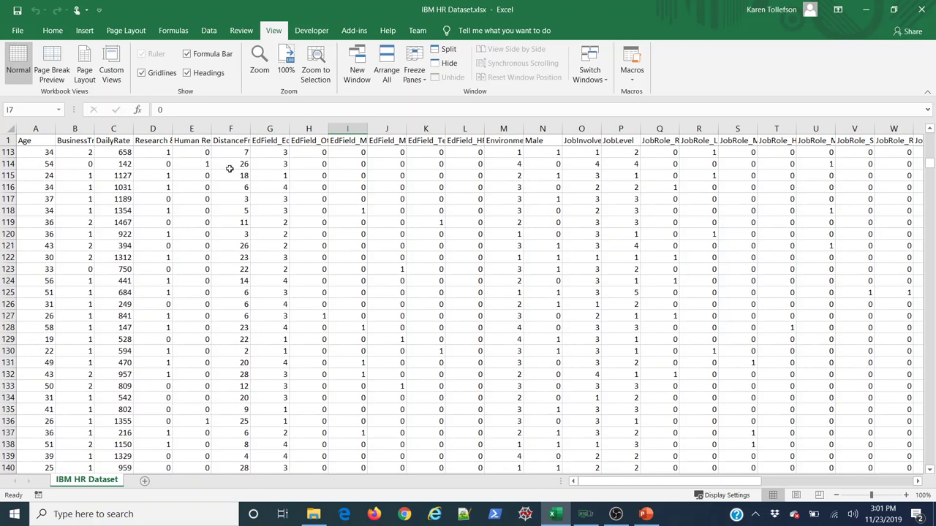
pyautogui.scroll(-12, 211, 222)
# - Go to the last data row and insert a blank column before the Age column
pyautogui.click(212, 225)
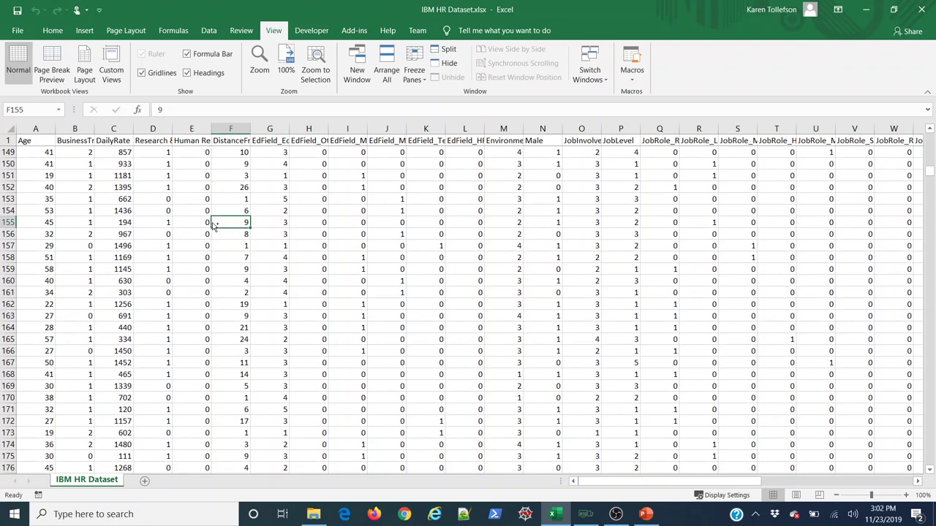
pyautogui.hotkey('ctrl', 'Down')
pyautogui.scroll(-6, 212, 222)
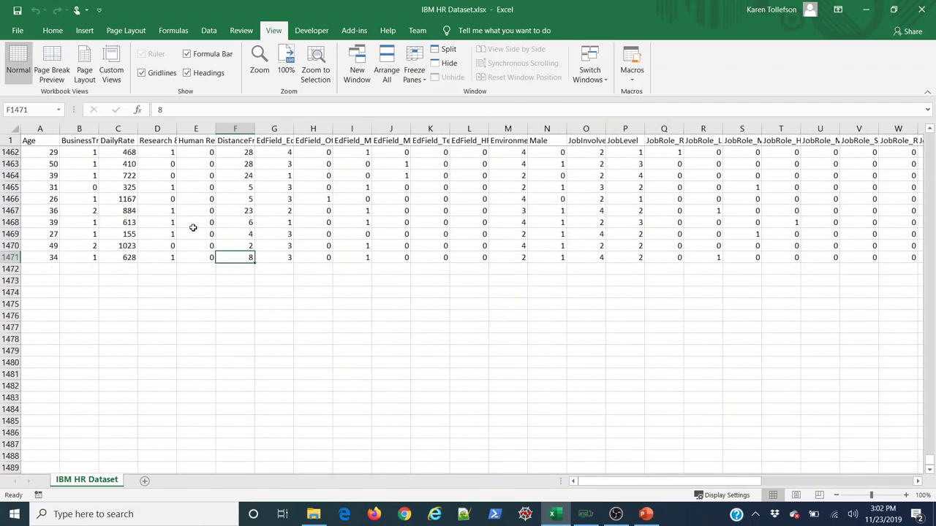
pyautogui.click(49, 128)
pyautogui.rightClick(50, 129)
pyautogui.click(83, 209)
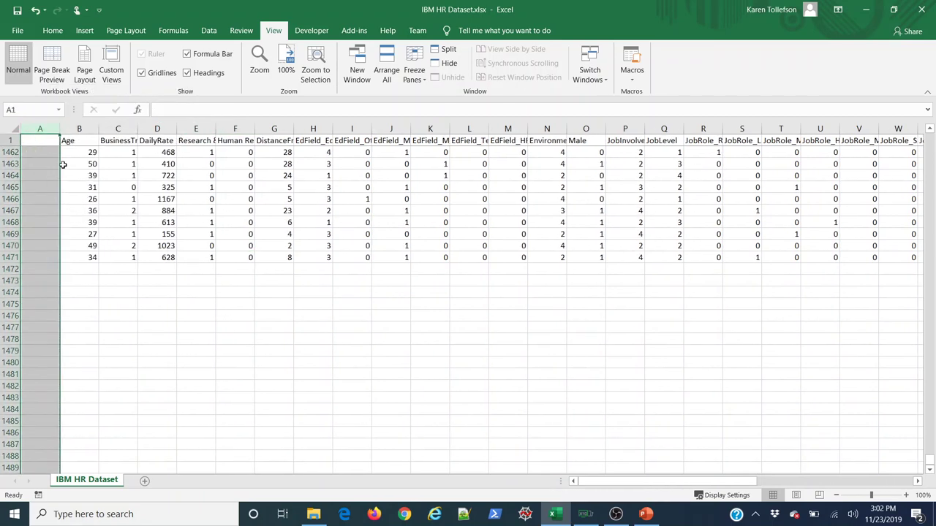
# - Enter the labels "Column Name" in A1475 and "Variance Inflation Factor" in A1476, and autofit column A to them
pyautogui.click(51, 269)
pyautogui.click(48, 290)
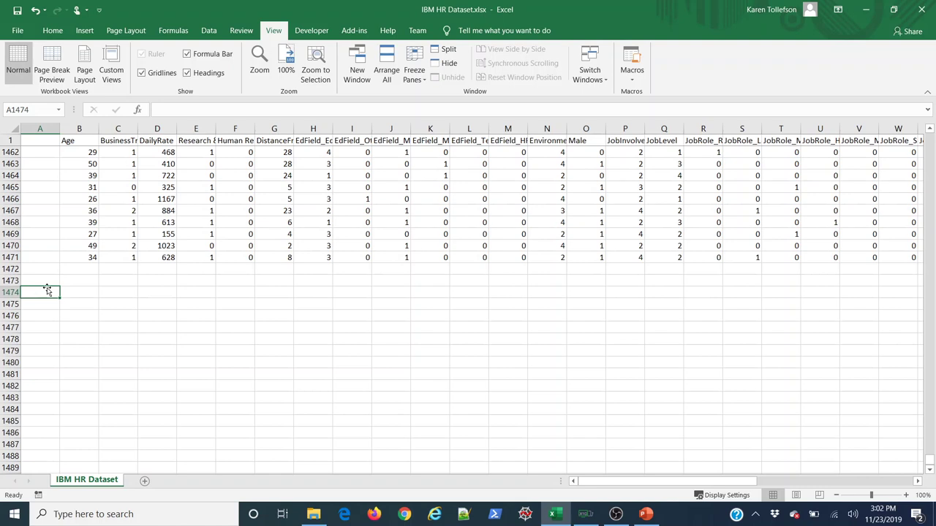
pyautogui.press('Down')
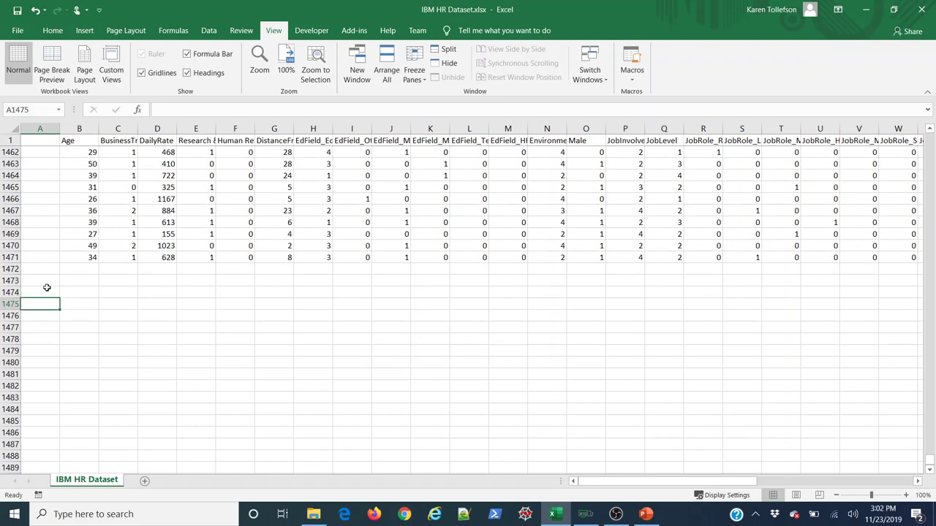
pyautogui.write('Column Name')
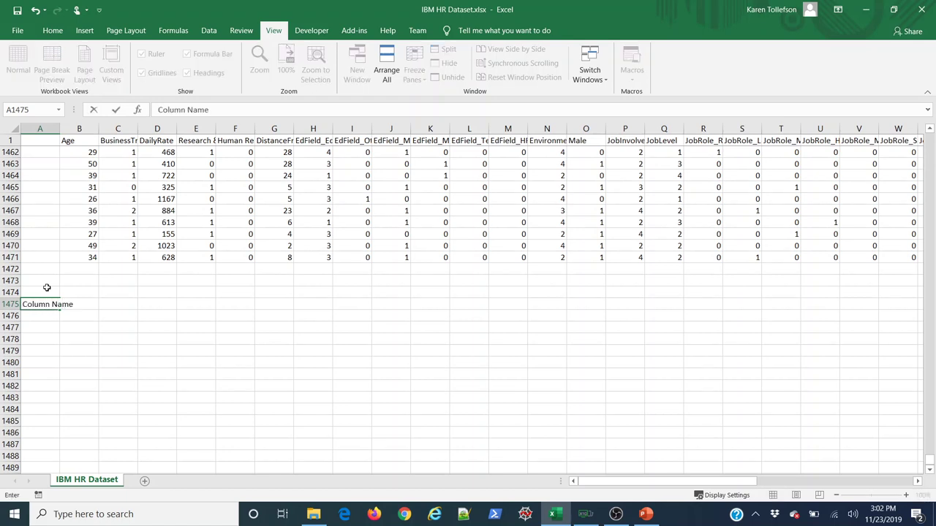
pyautogui.press('Return')
pyautogui.write('V')
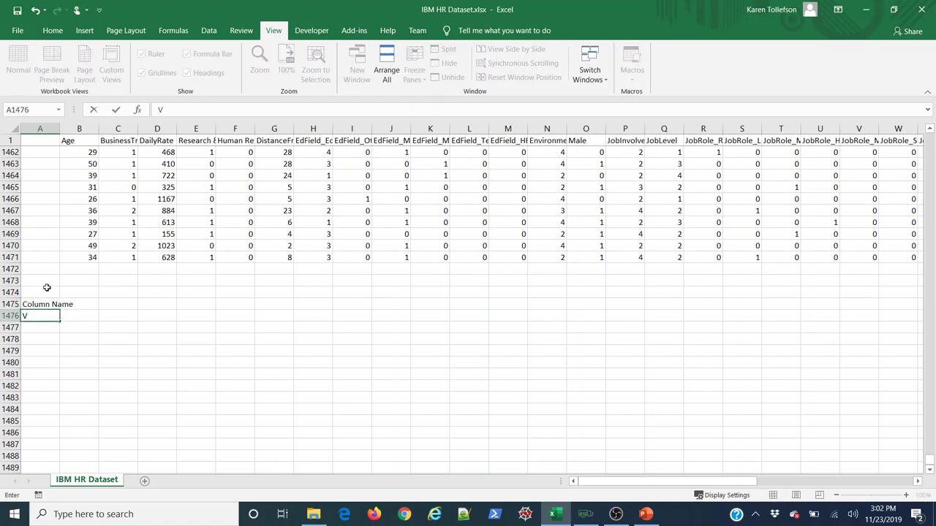
pyautogui.write('ariance Inflation Factor')
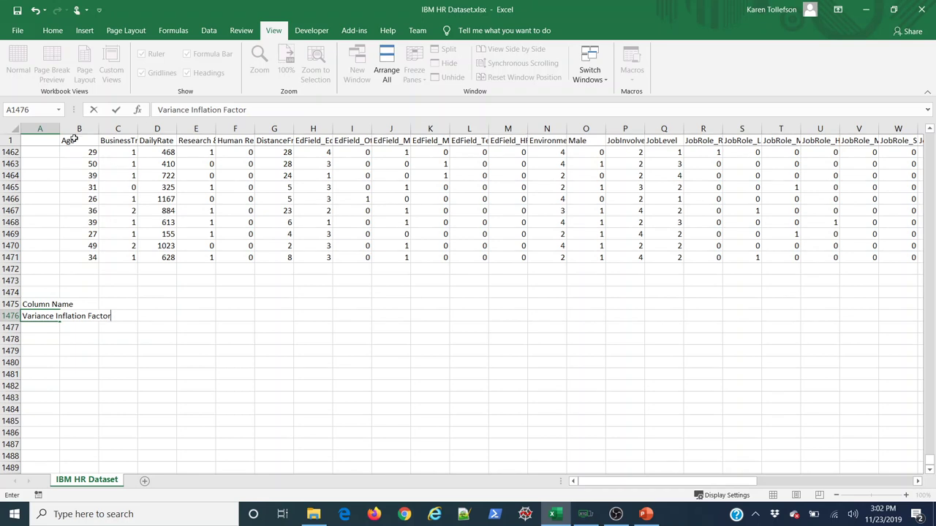
pyautogui.click(56, 129)
pyautogui.doubleClick(60, 128)
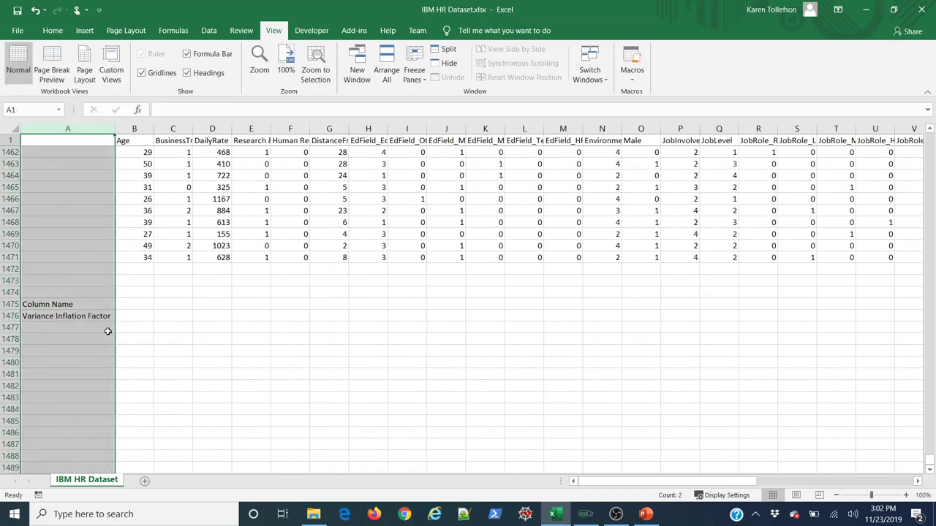
# - Number the variables below the data with the series 1 to 11 across B1474:L1474, starting under Age
pyautogui.click(132, 293)
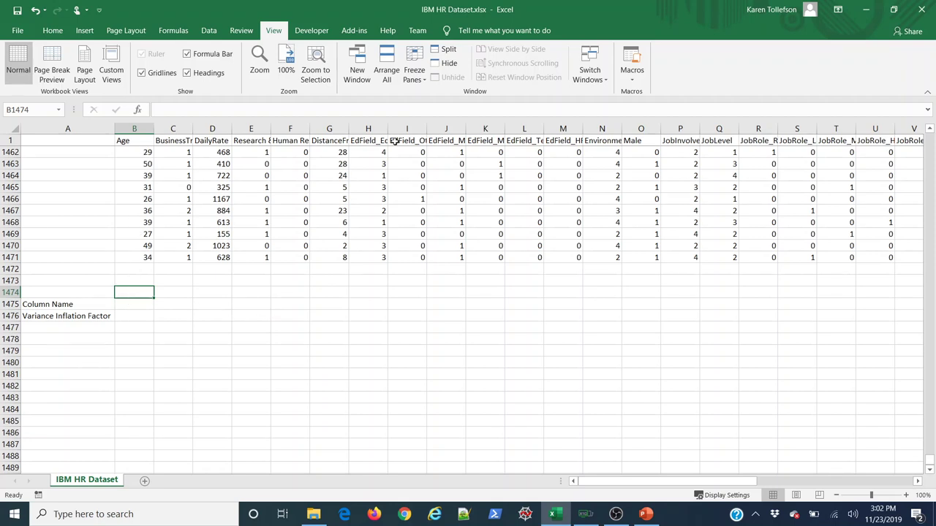
pyautogui.click(121, 141)
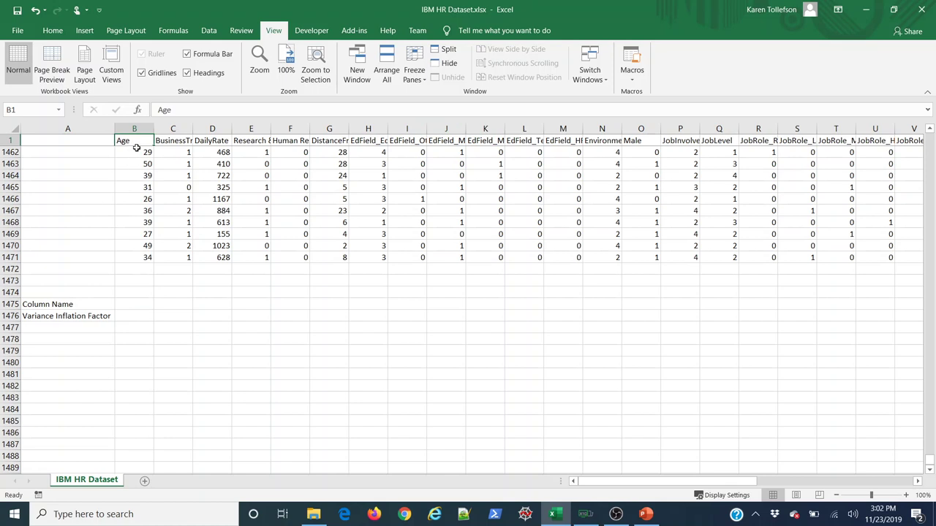
pyautogui.click(128, 291)
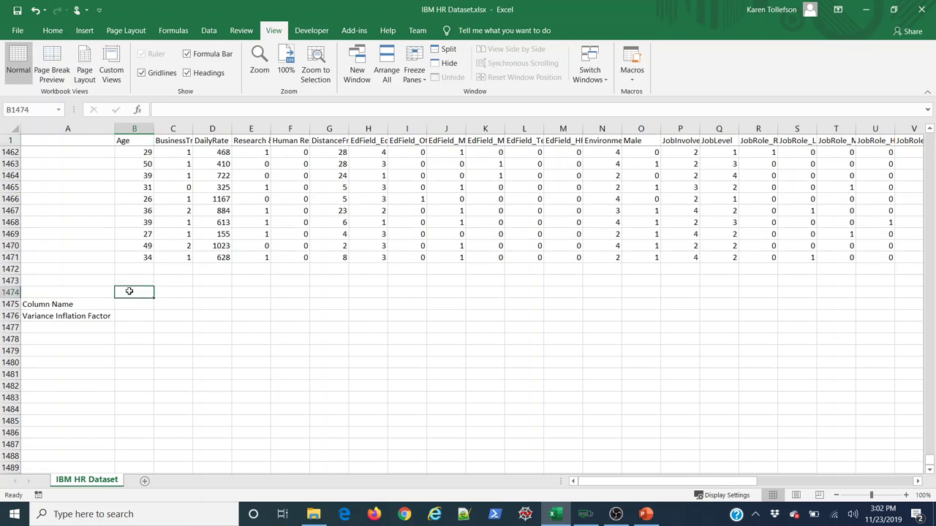
pyautogui.write('1')
pyautogui.press('Tab')
pyautogui.write('2')
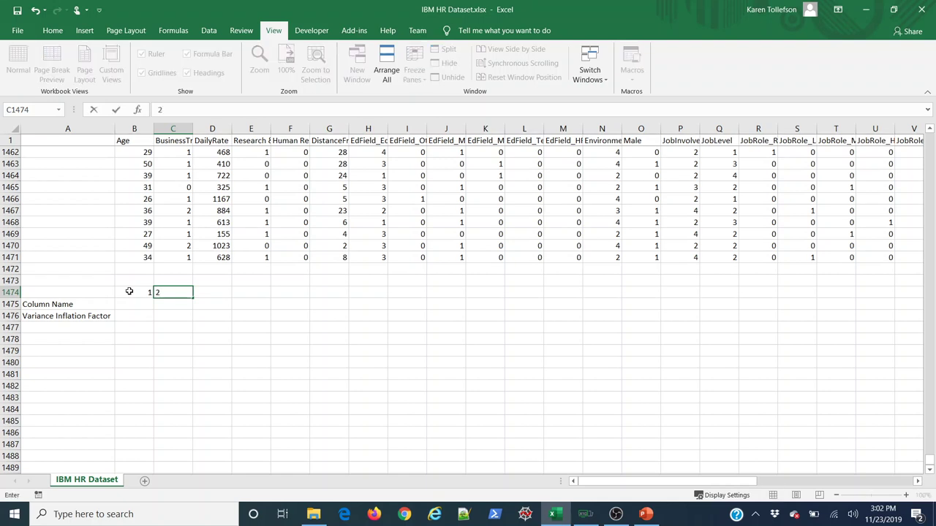
pyautogui.press('Tab')
pyautogui.write('3')
pyautogui.moveTo(184, 293); pyautogui.dragTo(541, 296)
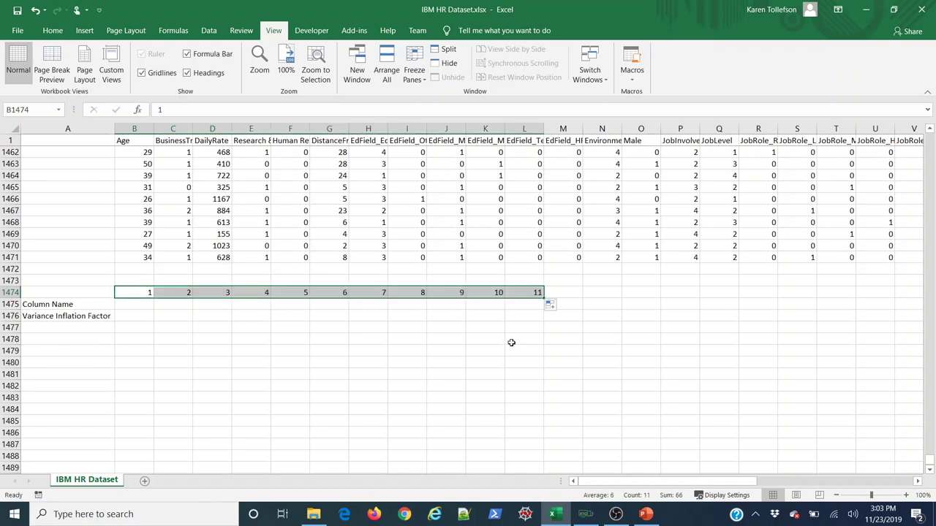
# - Clear the number series from B1474:L1474 below the data
pyautogui.click(412, 334)
pyautogui.click(285, 128)
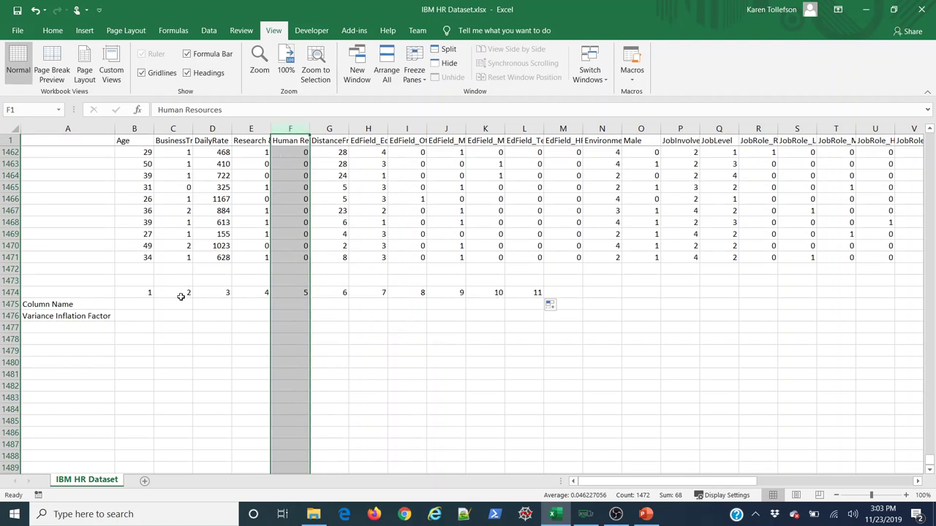
pyautogui.moveTo(143, 293); pyautogui.dragTo(537, 291)
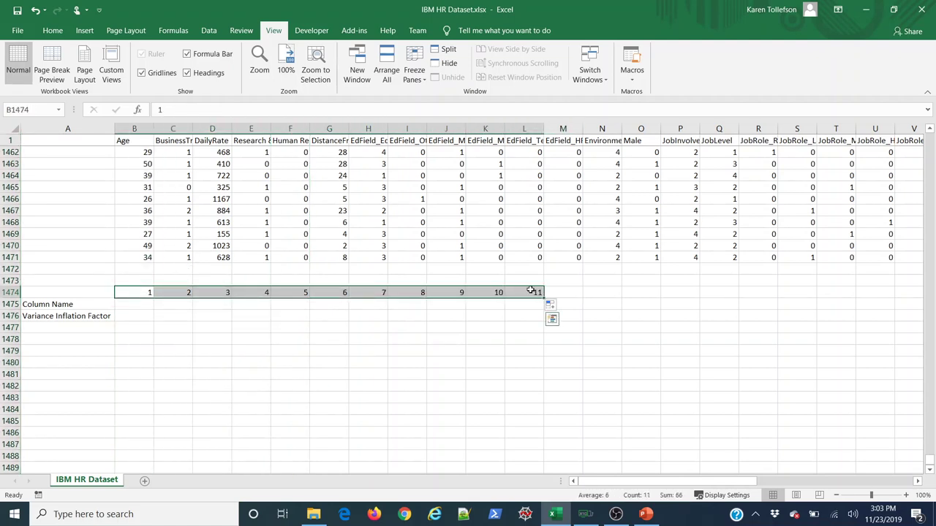
pyautogui.press('Delete')
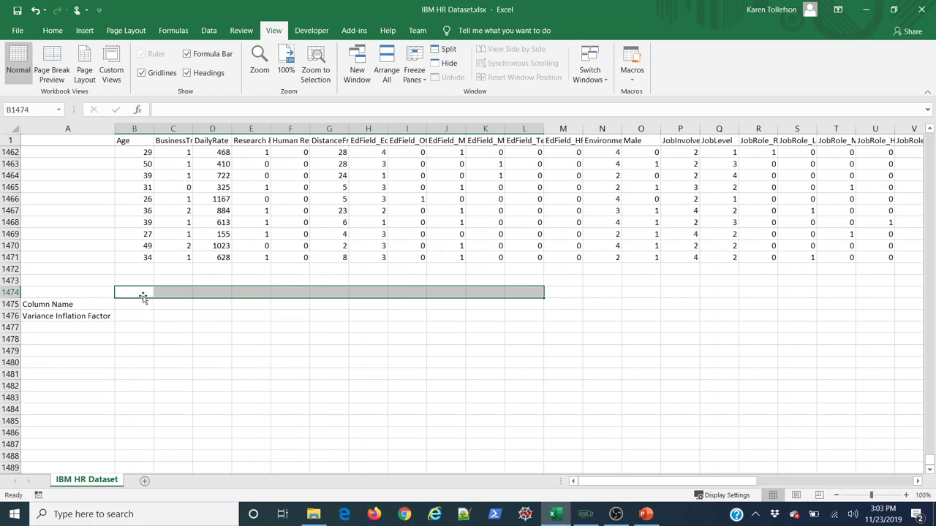
# - Enter the formula =MATCH(B1,B1:AP1,0) in B1474 to number the Age column by its heading's position
pyautogui.click(125, 328)
pyautogui.click(127, 294)
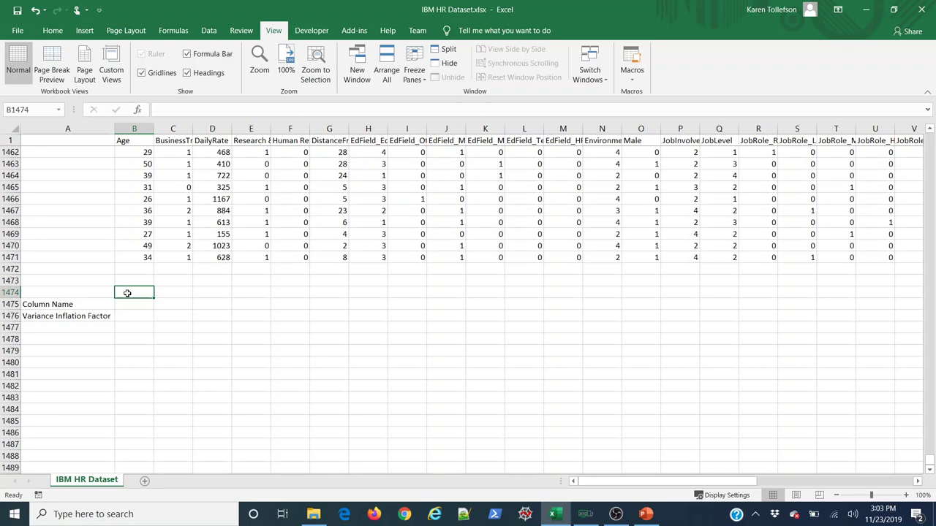
pyautogui.write('=')
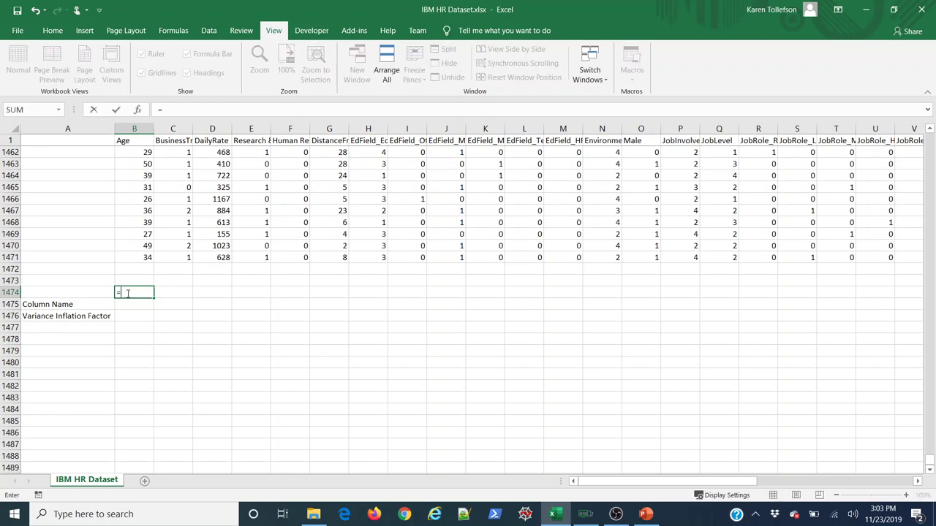
pyautogui.write('match')
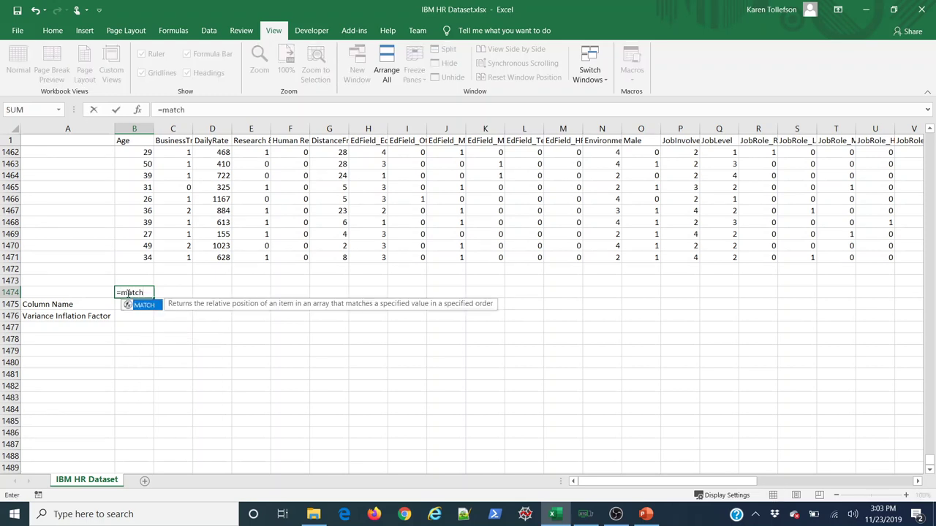
pyautogui.press('Tab')
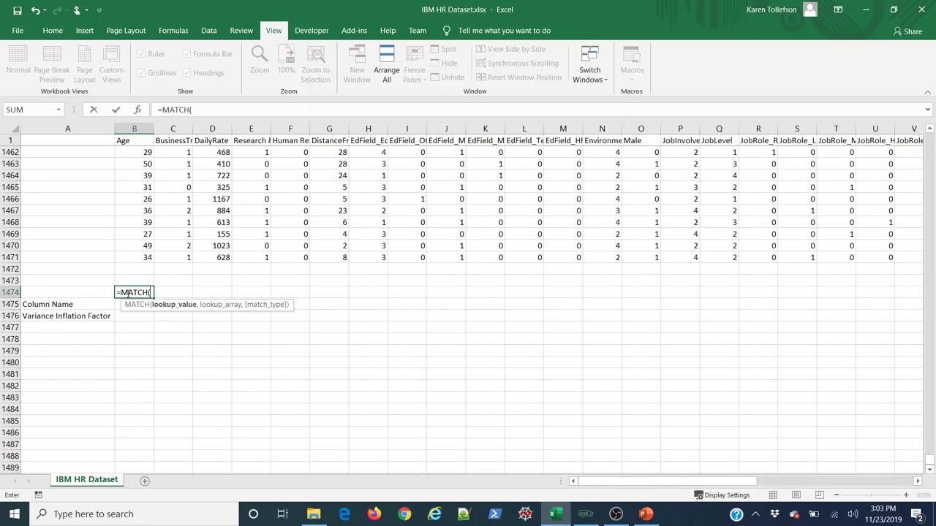
pyautogui.click(133, 143)
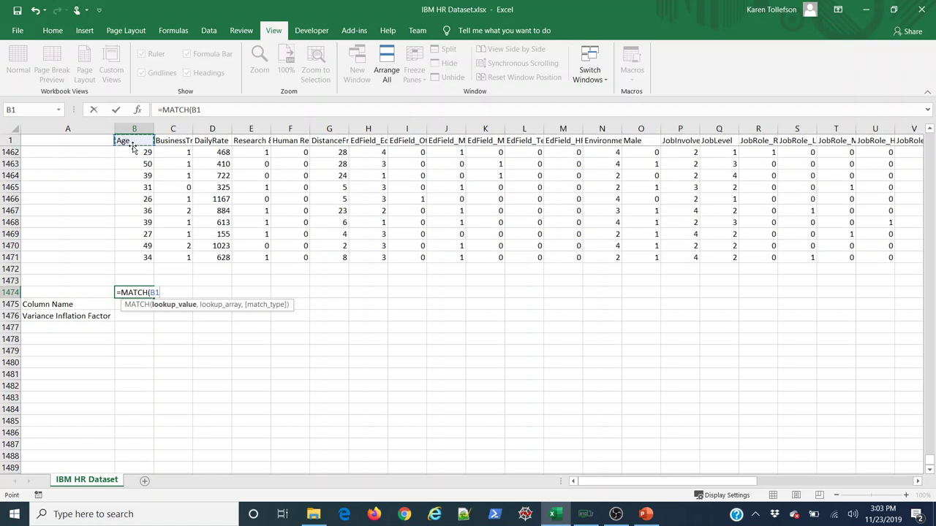
pyautogui.write(',')
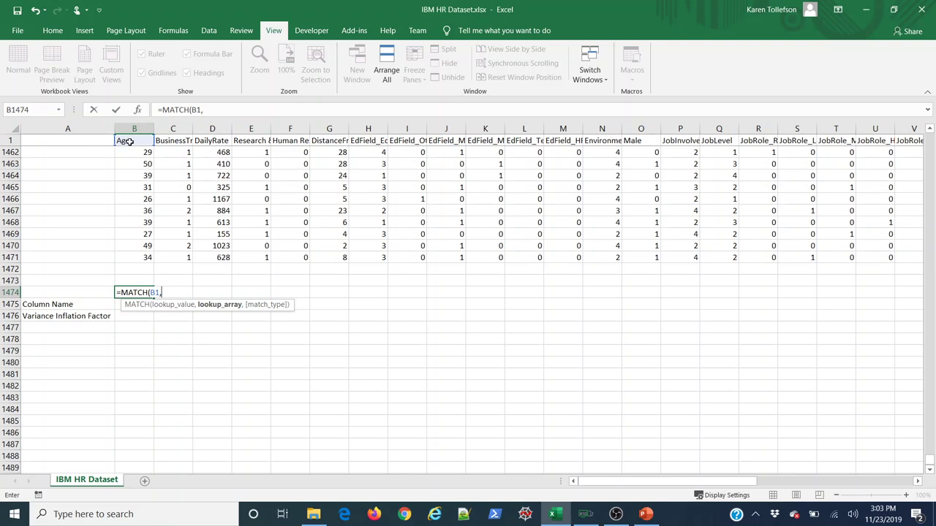
pyautogui.moveTo(127, 142); pyautogui.dragTo(828, 141)
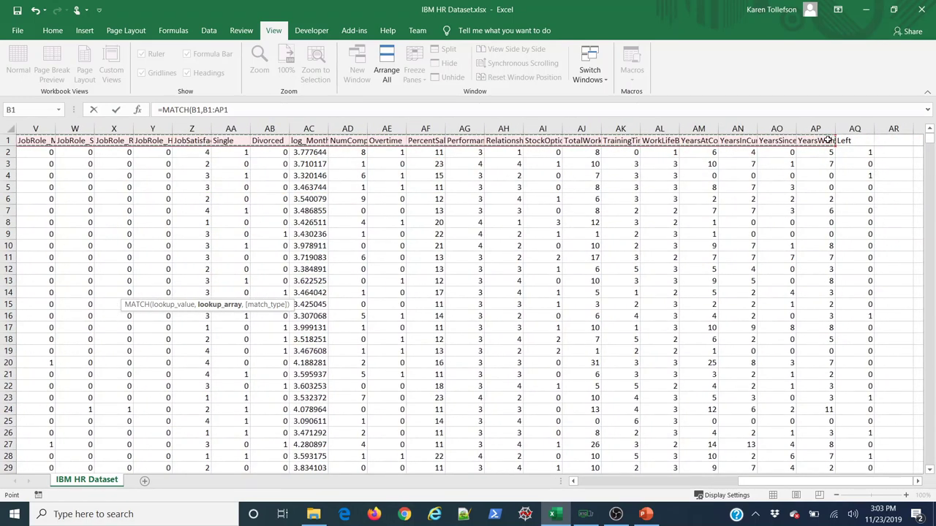
pyautogui.click(238, 109)
pyautogui.write(',0')
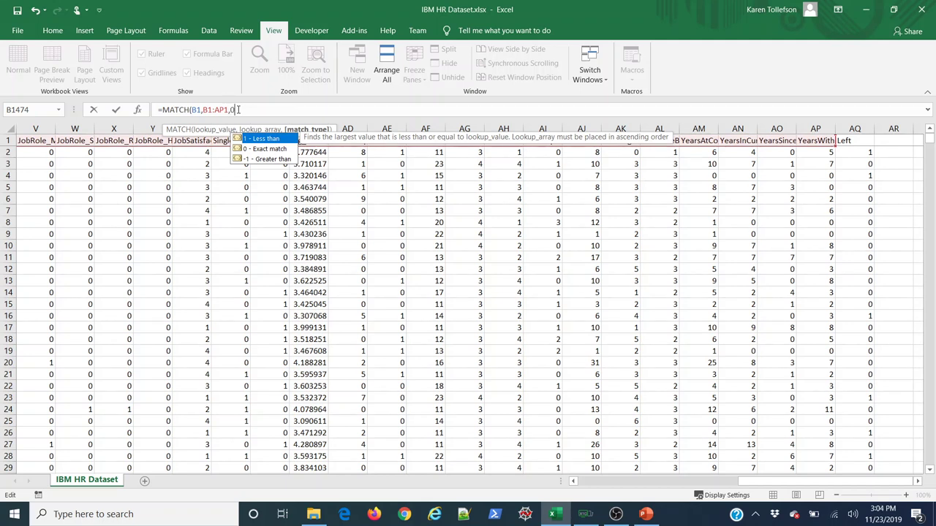
pyautogui.write(')')
pyautogui.press('Return')
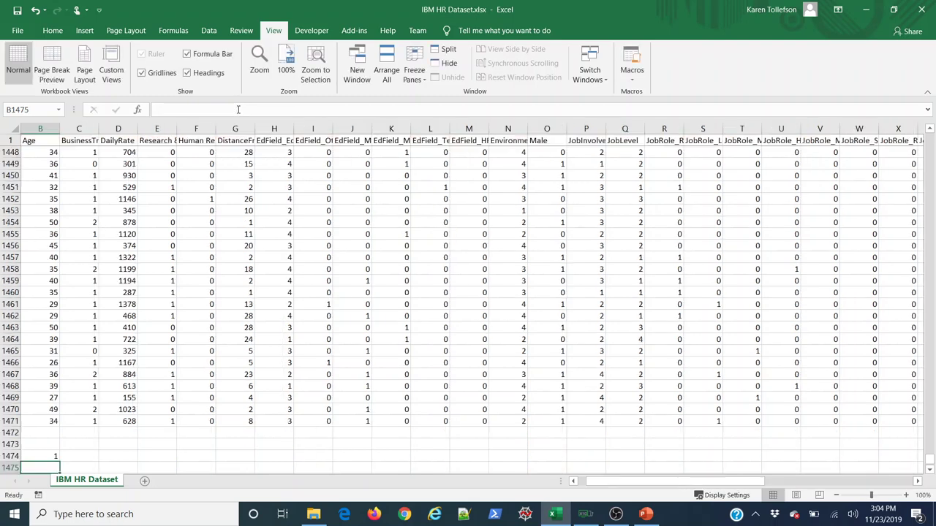
# - Try copying the MATCH formula from B1474 into C1474, check its references and delete the copy
pyautogui.hscroll(-1, 605, 488)
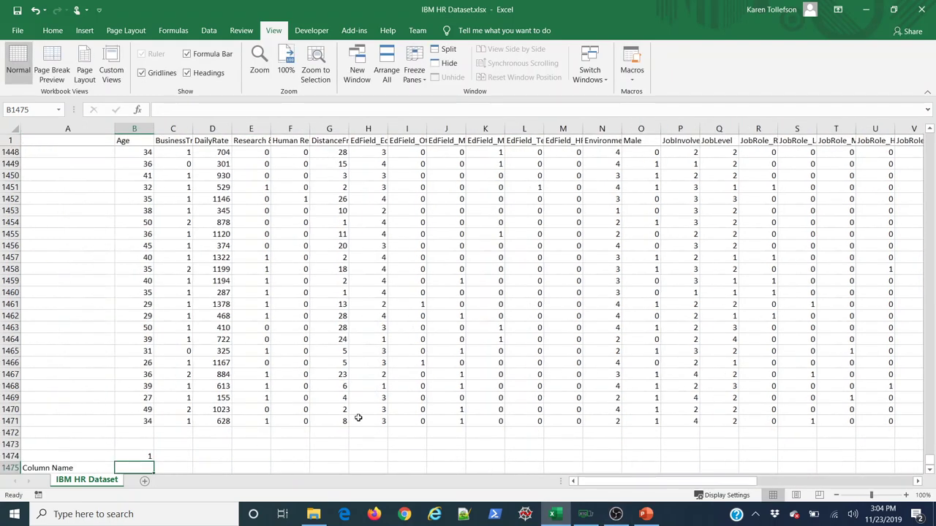
pyautogui.scroll(-4, 292, 410)
pyautogui.click(141, 317)
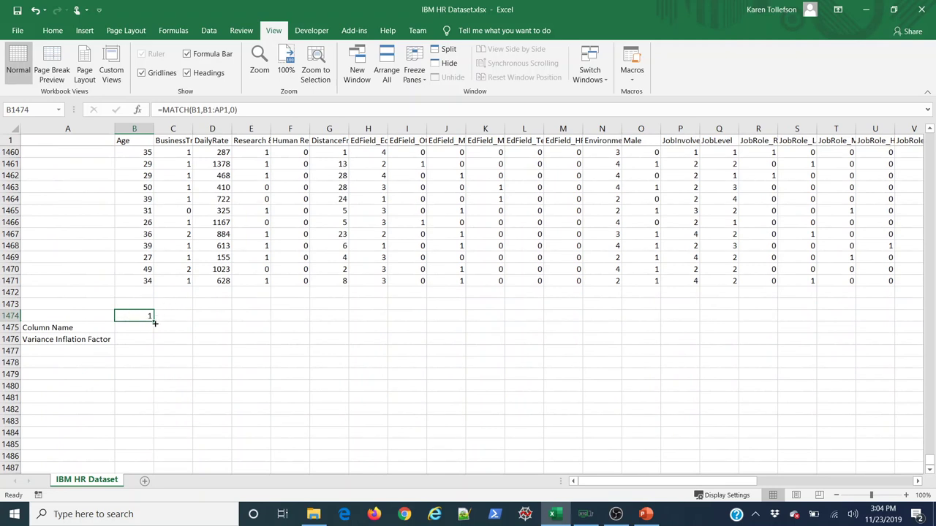
pyautogui.moveTo(153, 319); pyautogui.dragTo(153, 319)
pyautogui.moveTo(152, 320); pyautogui.dragTo(184, 316)
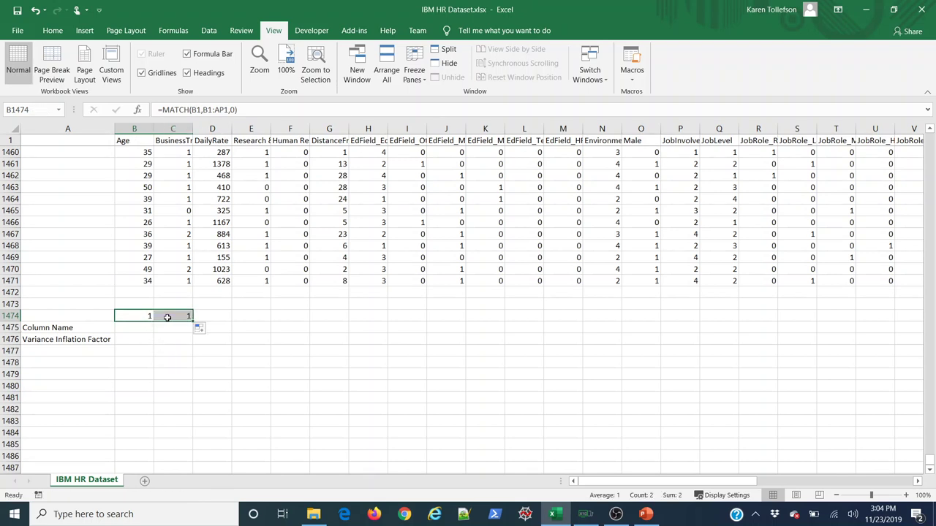
pyautogui.click(167, 317)
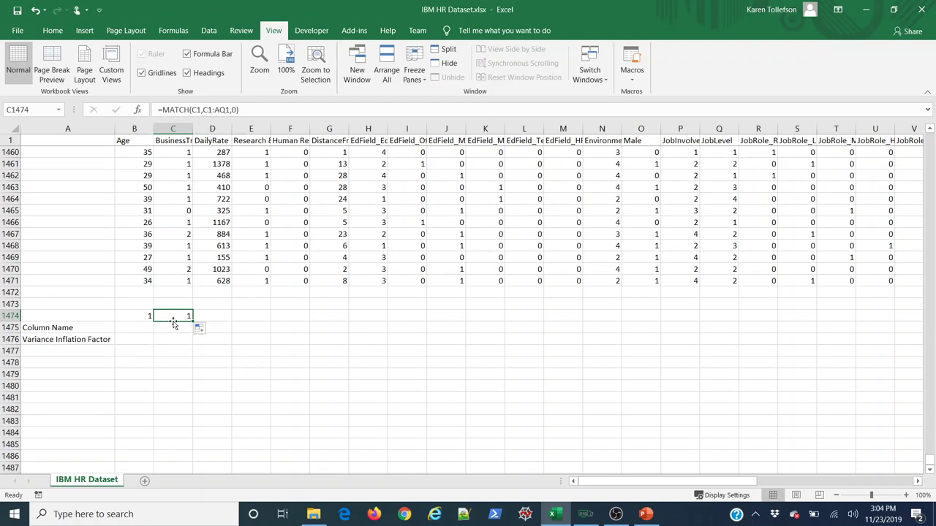
pyautogui.press('Delete')
# - Make the lookup range of the MATCH formula in B1474 absolute, as $B$1:$AP$1
pyautogui.click(149, 315)
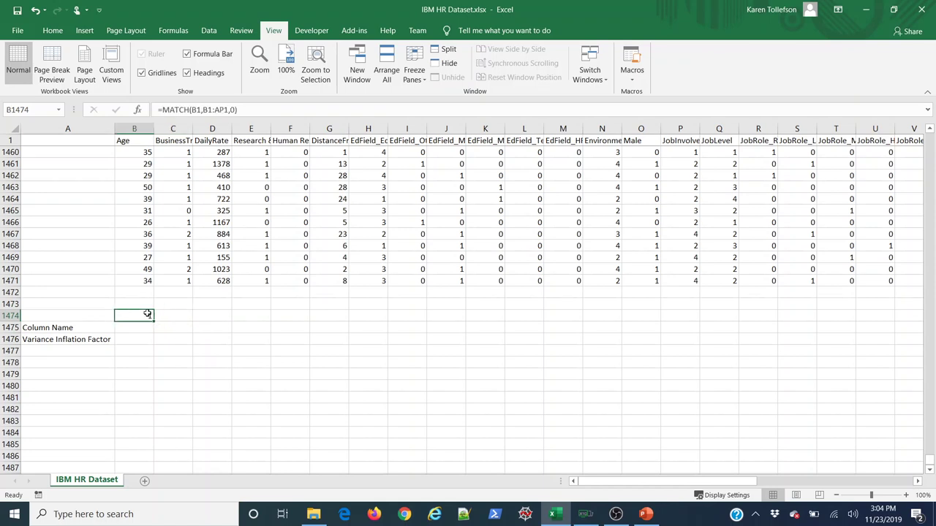
pyautogui.moveTo(204, 108); pyautogui.dragTo(227, 110)
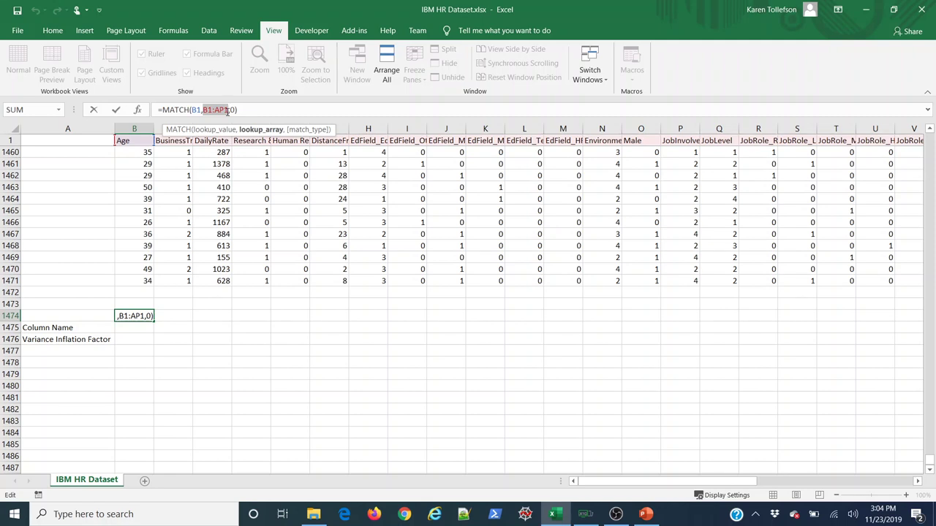
pyautogui.press('F4')
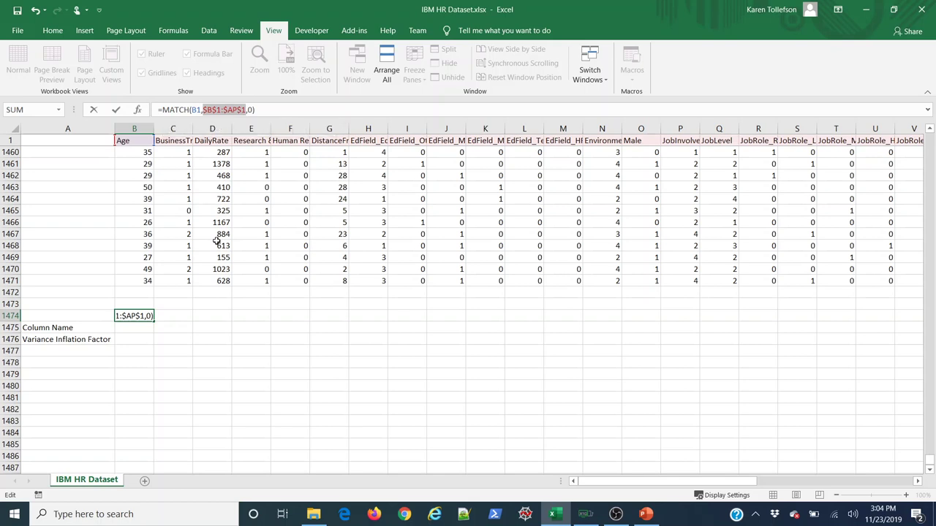
pyautogui.press('Return')
# - Fill the MATCH formula from B1474 across row 1474 to AP1474 and check the end of the row
pyautogui.click(138, 314)
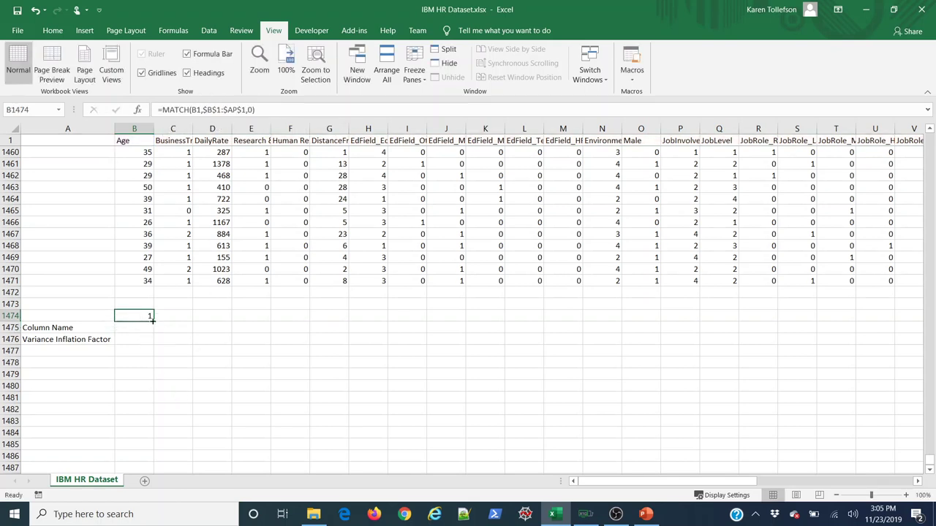
pyautogui.moveTo(155, 320); pyautogui.dragTo(424, 319)
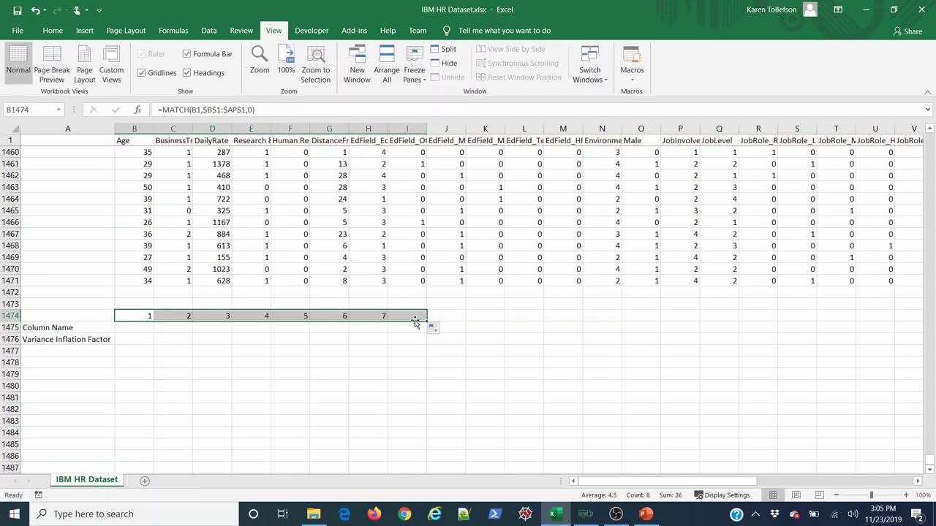
pyautogui.click(367, 314)
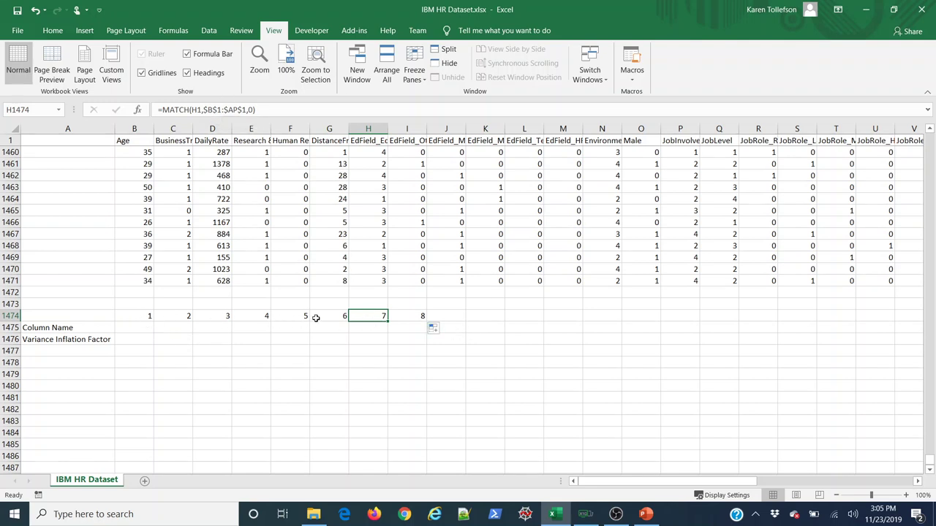
pyautogui.moveTo(116, 316); pyautogui.dragTo(411, 301)
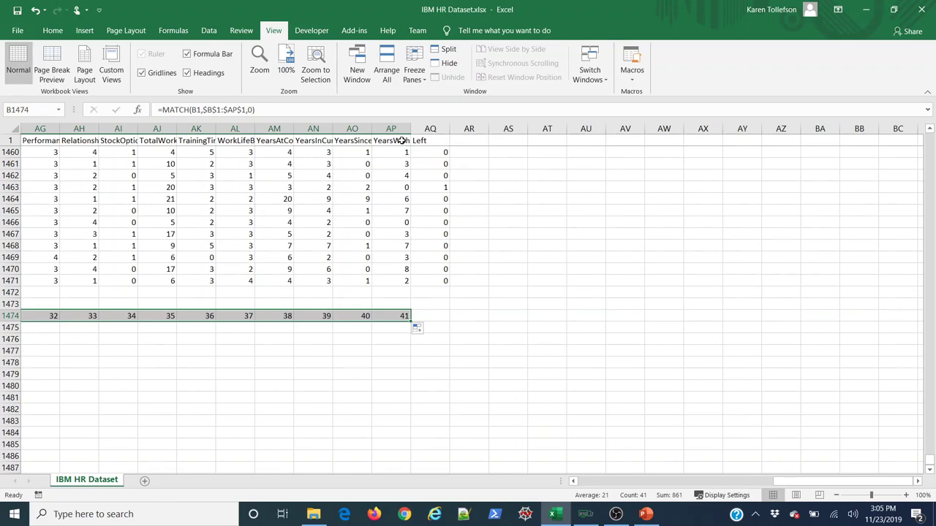
pyautogui.press('Return')
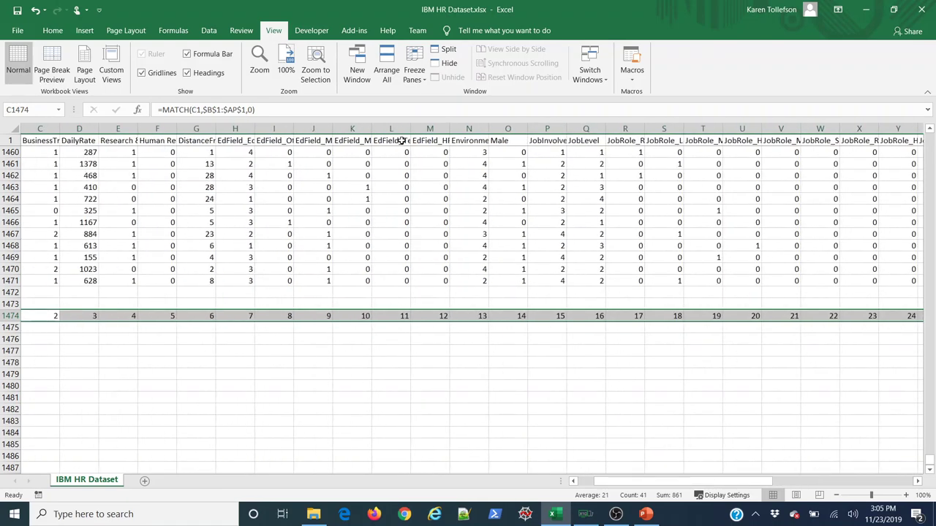
pyautogui.moveTo(621, 483); pyautogui.dragTo(854, 487)
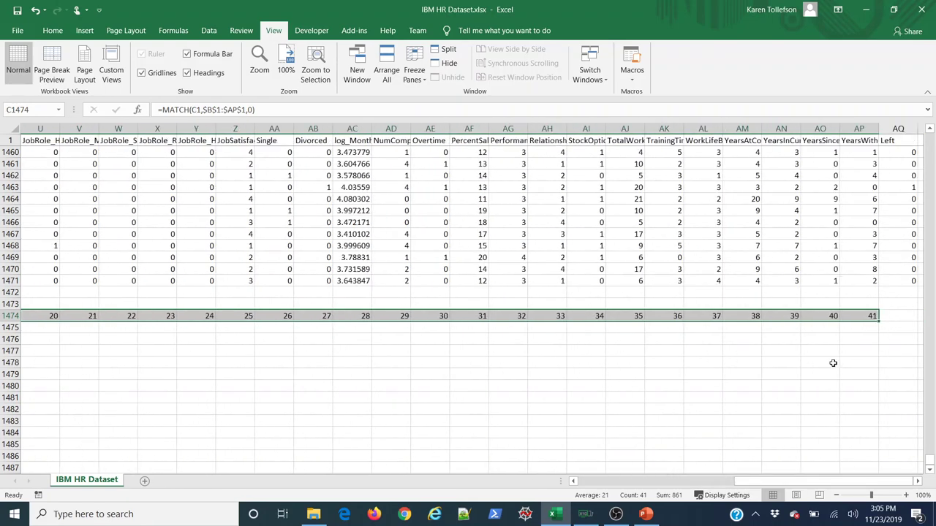
pyautogui.click(891, 318)
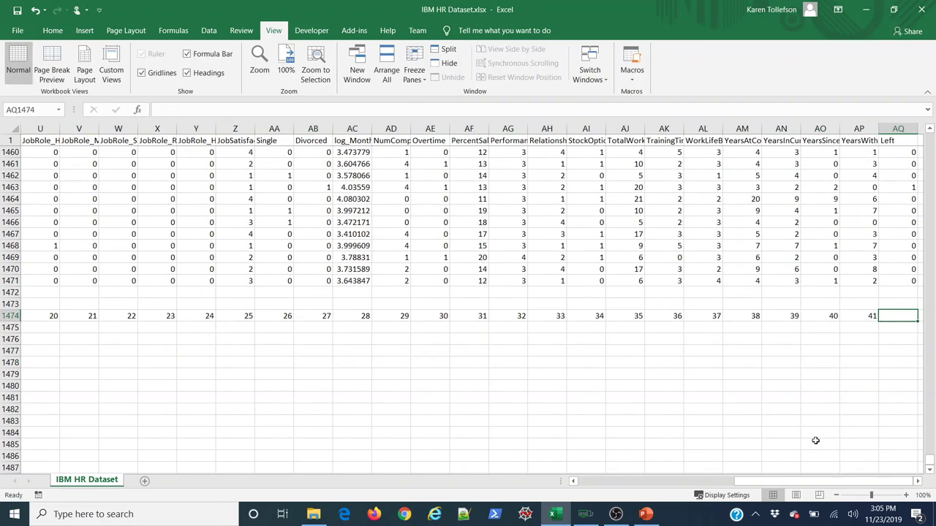
pyautogui.moveTo(802, 485); pyautogui.dragTo(622, 482)
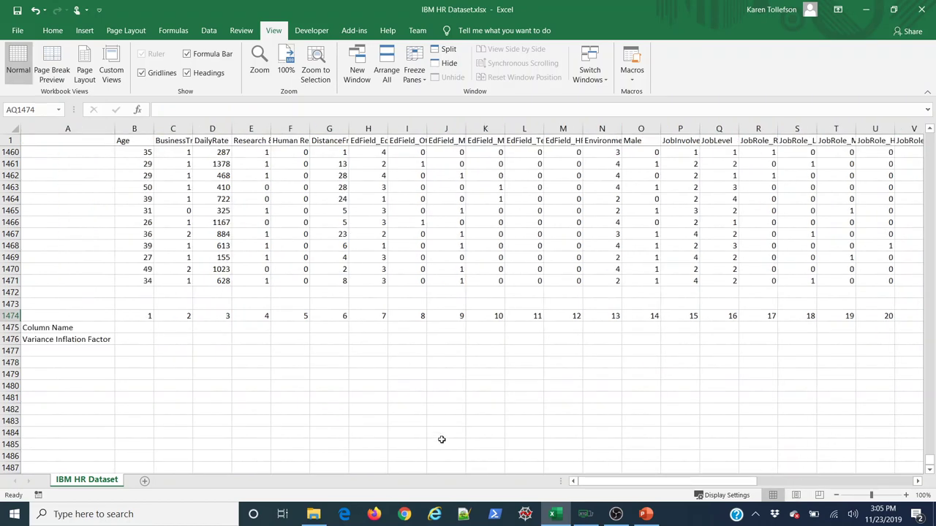
# - Enter =B1 in B1475 beside Column Name and fill it across to AP1475 to repeat the headings
pyautogui.click(138, 328)
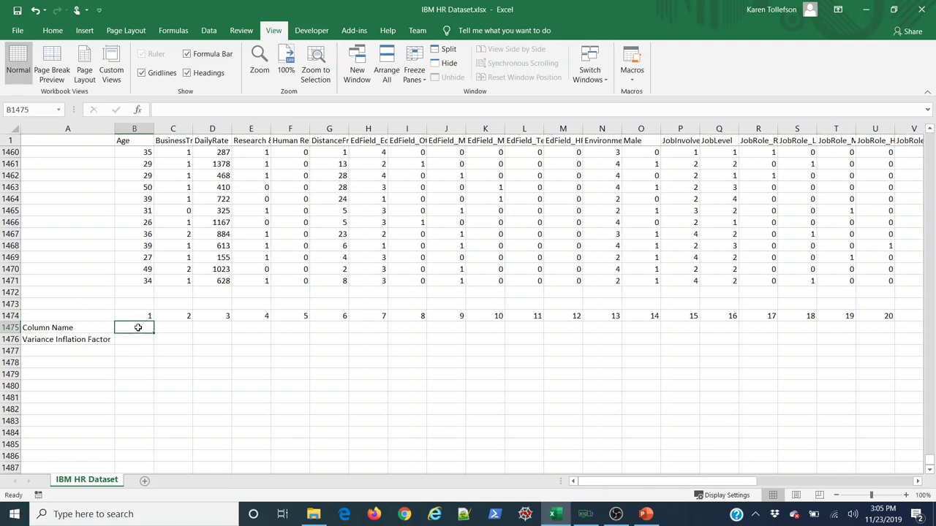
pyautogui.write('=')
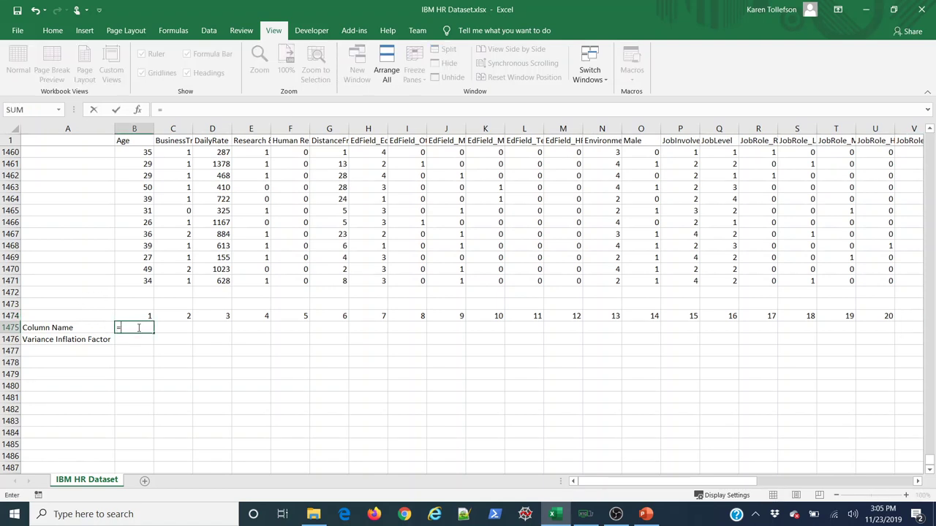
pyautogui.click(143, 142)
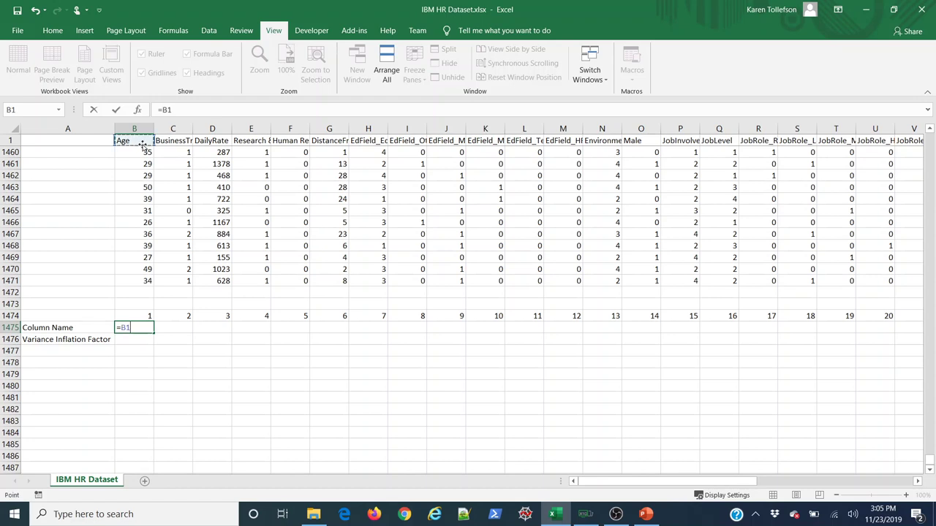
pyautogui.press('Return')
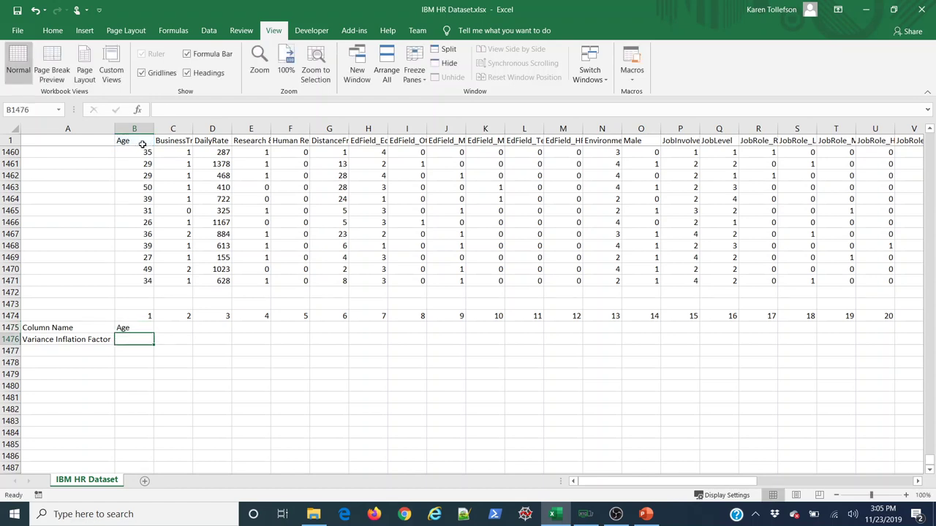
pyautogui.click(139, 327)
pyautogui.moveTo(154, 333); pyautogui.dragTo(840, 332)
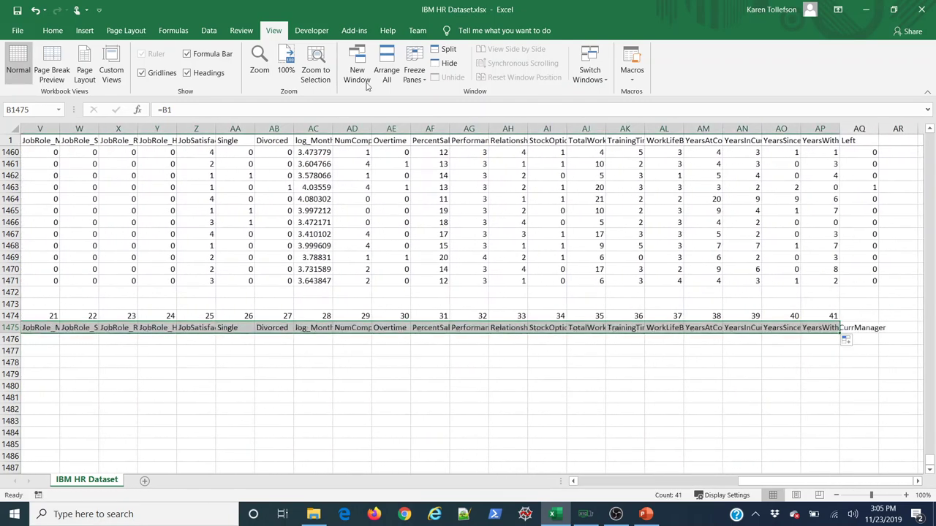
# - Center the column names in B1475:AP1475 horizontally
pyautogui.click(52, 31)
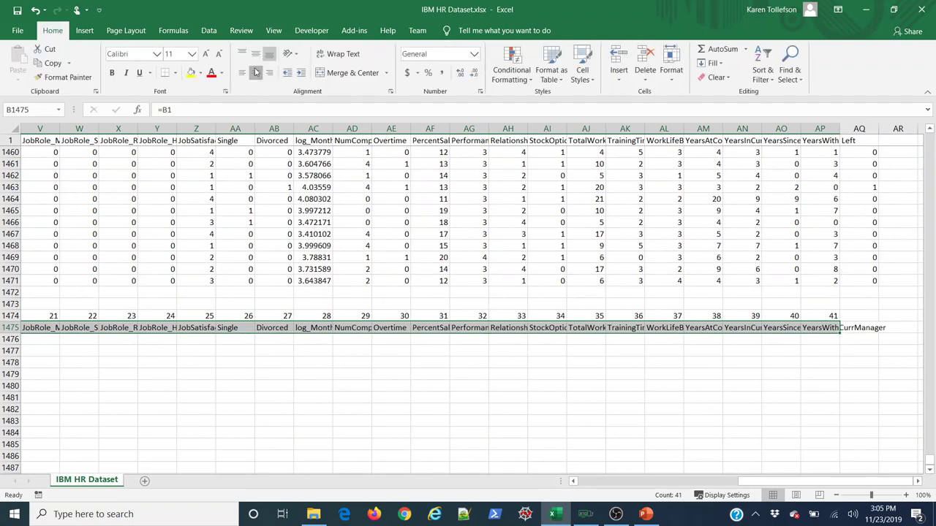
pyautogui.click(255, 72)
pyautogui.click(285, 362)
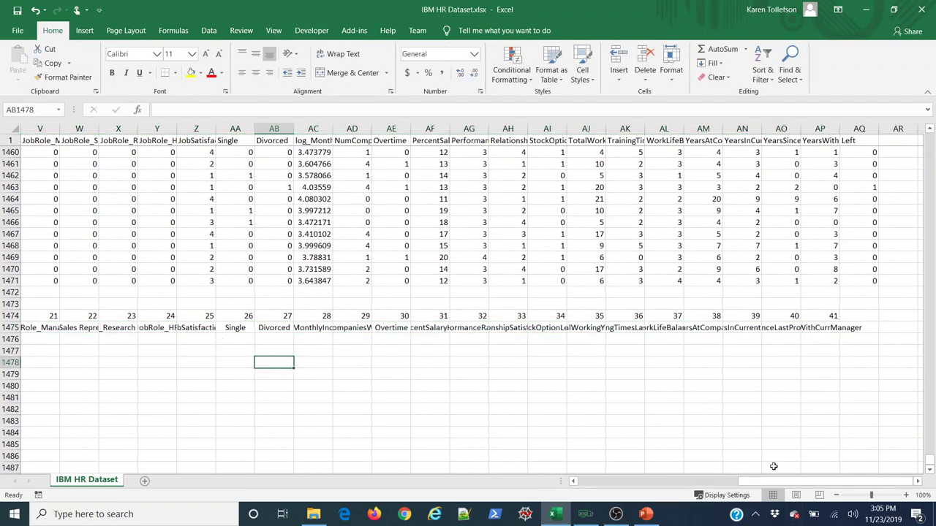
# - AutoFit the widths of columns B through AP to their contents
pyautogui.moveTo(819, 129); pyautogui.dragTo(154, 129)
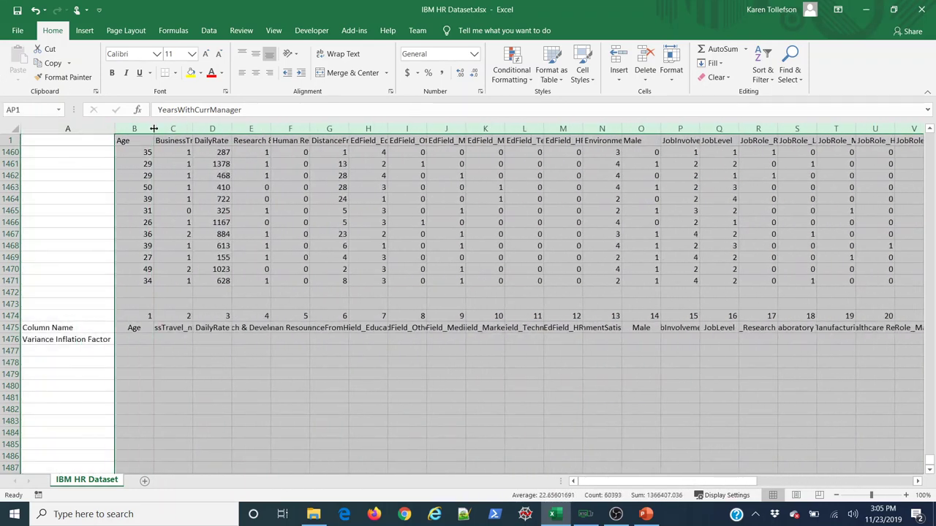
pyautogui.doubleClick(153, 128)
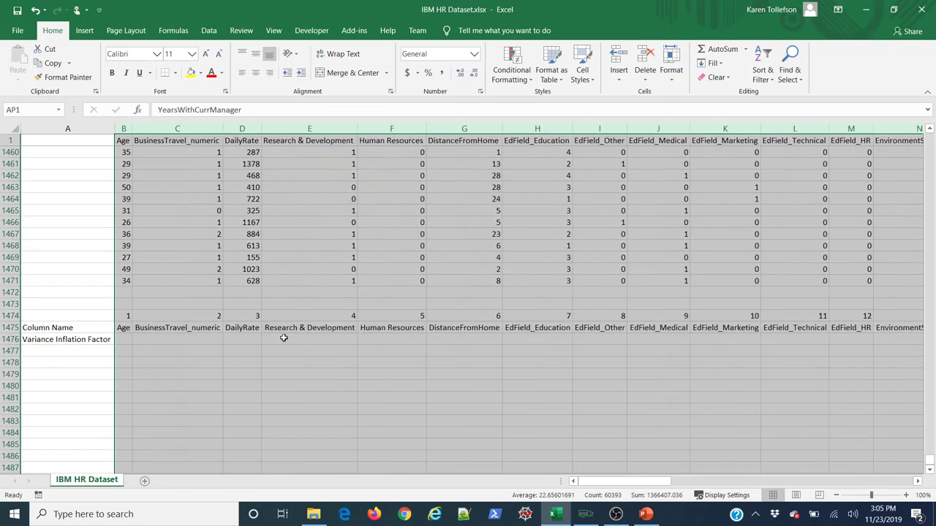
pyautogui.click(295, 387)
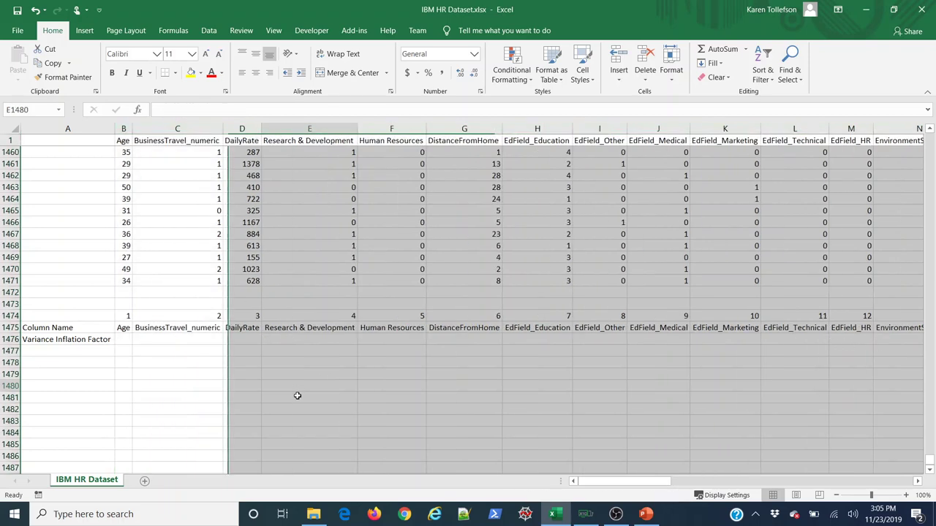
pyautogui.click(126, 341)
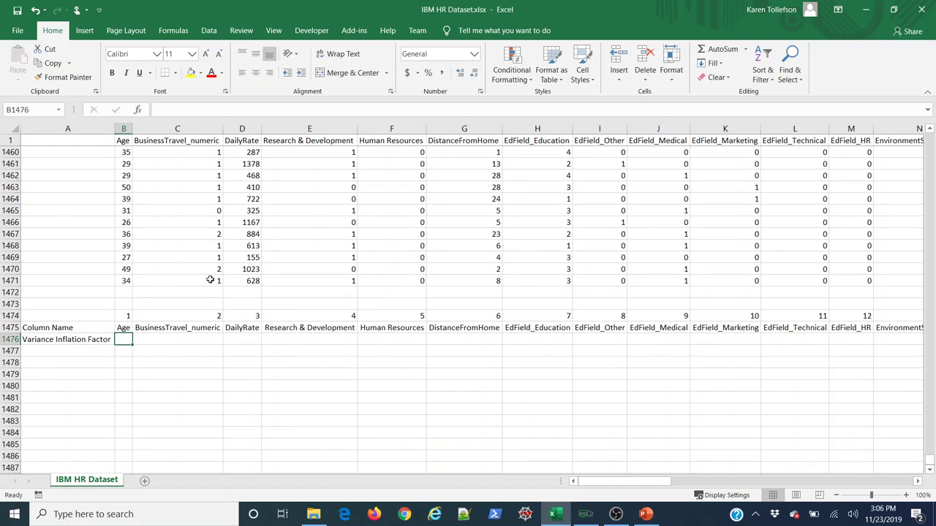
pyautogui.write('=')
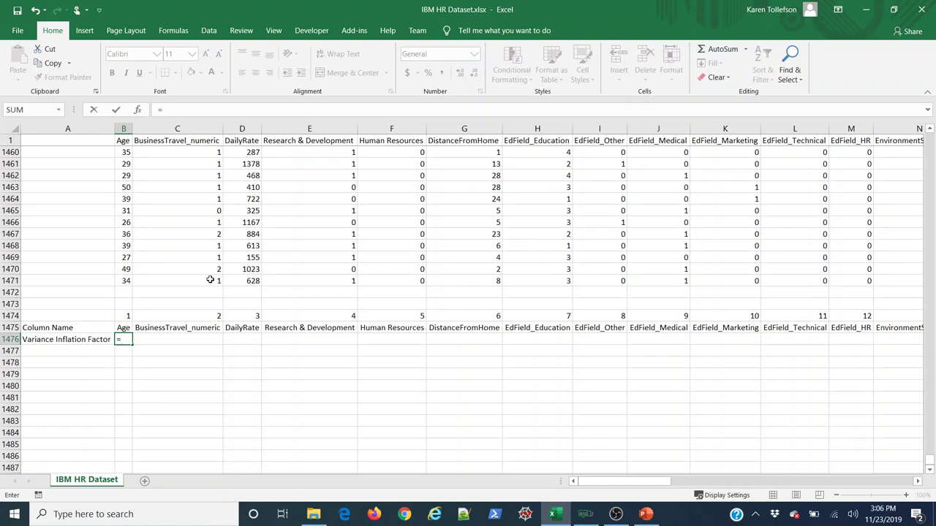
pyautogui.write('vi')
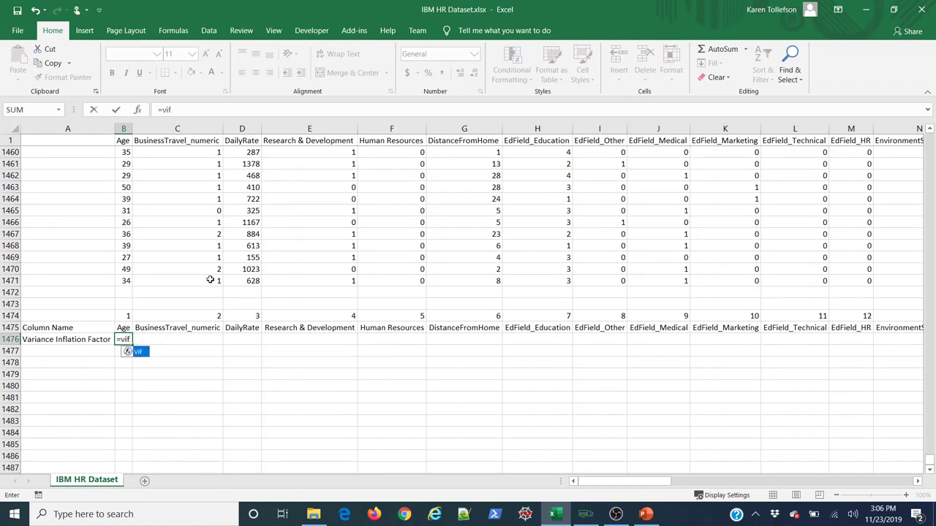
pyautogui.write('f')
pyautogui.press('Tab')
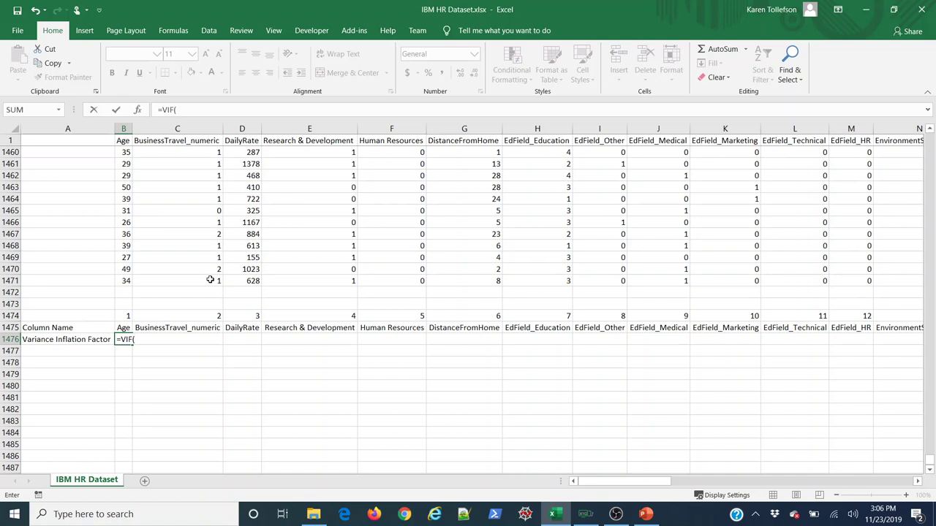
pyautogui.press('Escape')
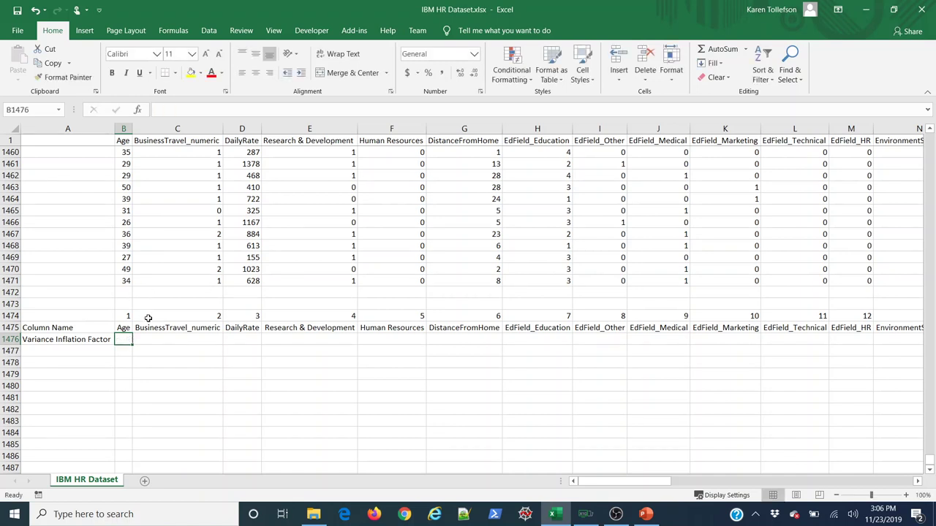
# - Name the predictor values in B2:AP1471, without the headings and the Left column, as the range data
pyautogui.click(144, 286)
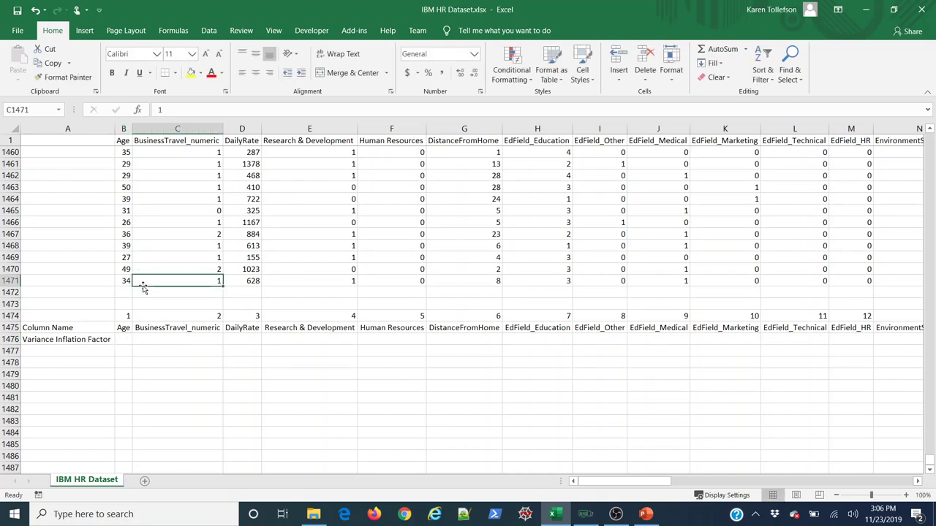
pyautogui.hotkey('ctrl', 'Up')
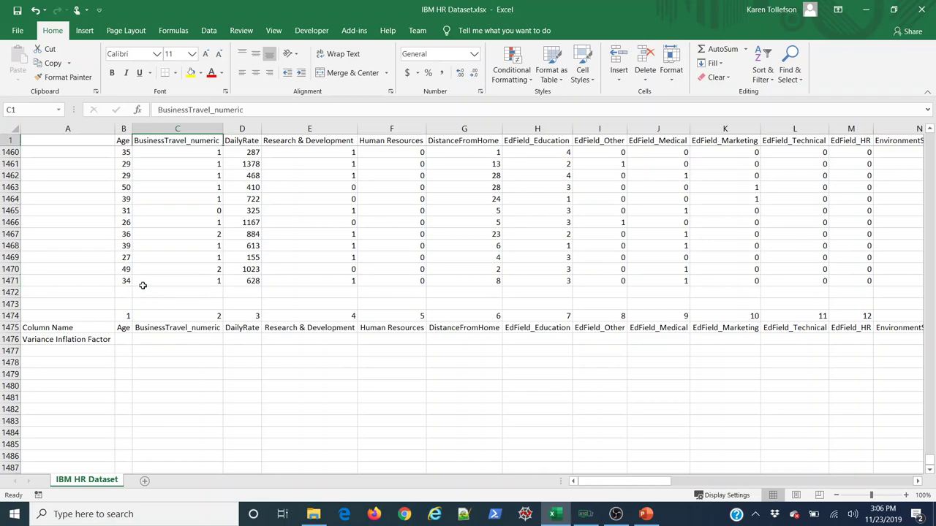
pyautogui.click(147, 236)
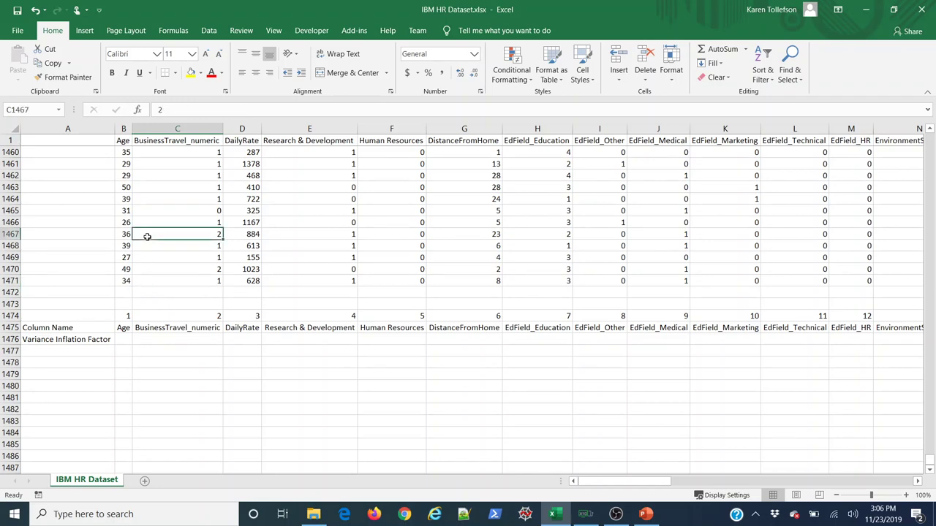
pyautogui.hotkey('ctrl', 'Up')
pyautogui.scroll(19, 147, 236)
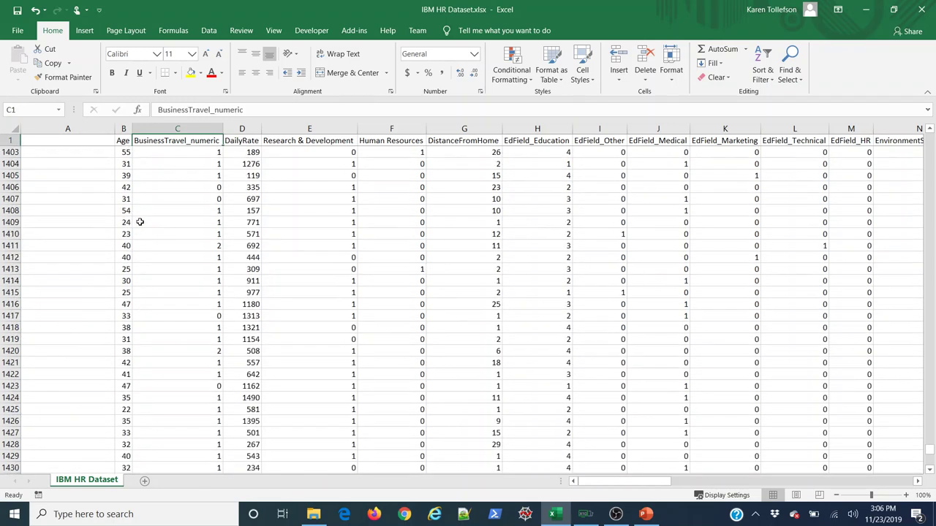
pyautogui.click(147, 222)
pyautogui.moveTo(931, 453); pyautogui.dragTo(930, 146)
pyautogui.click(143, 207)
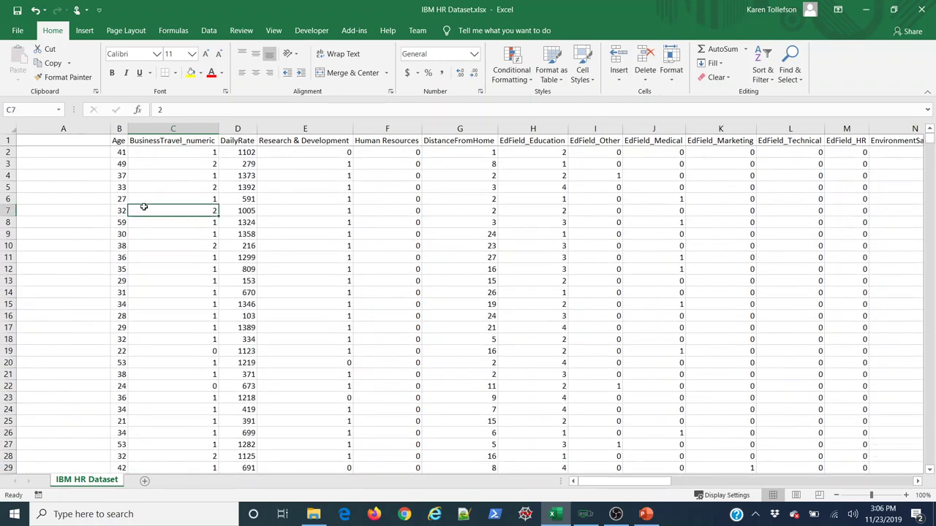
pyautogui.click(122, 152)
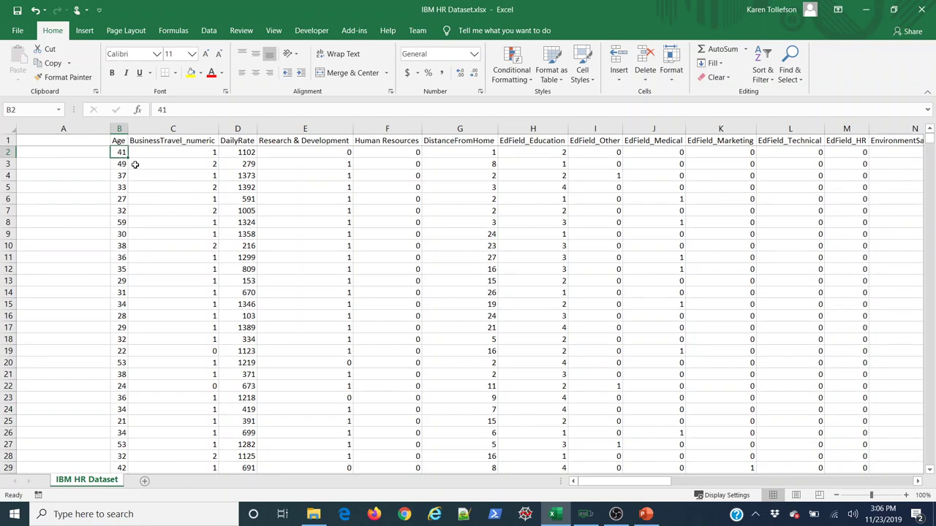
pyautogui.hotkey('ctrl', 'shift', 'Down')
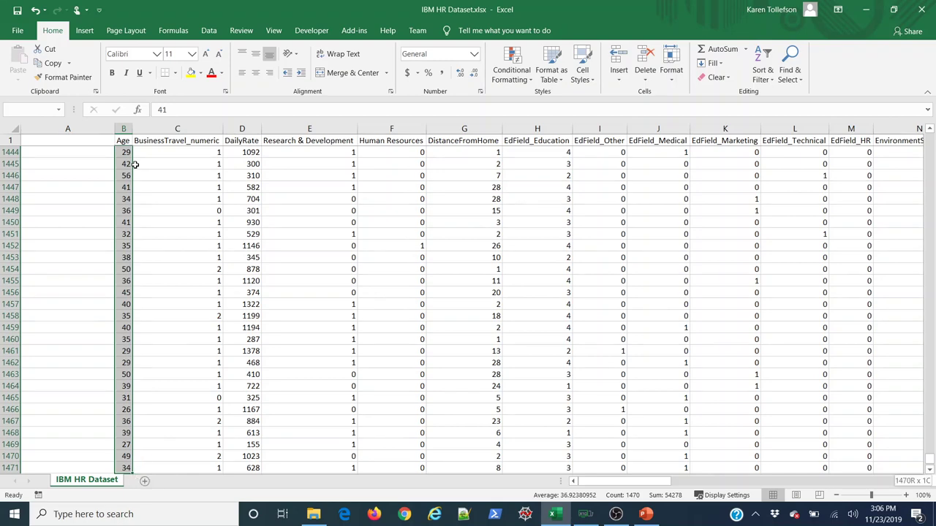
pyautogui.hotkey('ctrl', 'shift', 'Right')
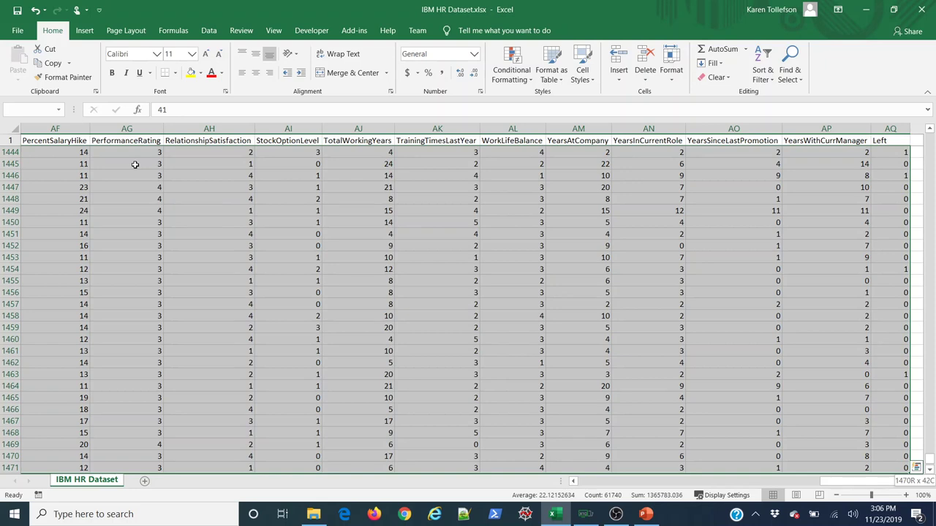
pyautogui.hotkey('shift', 'Left')
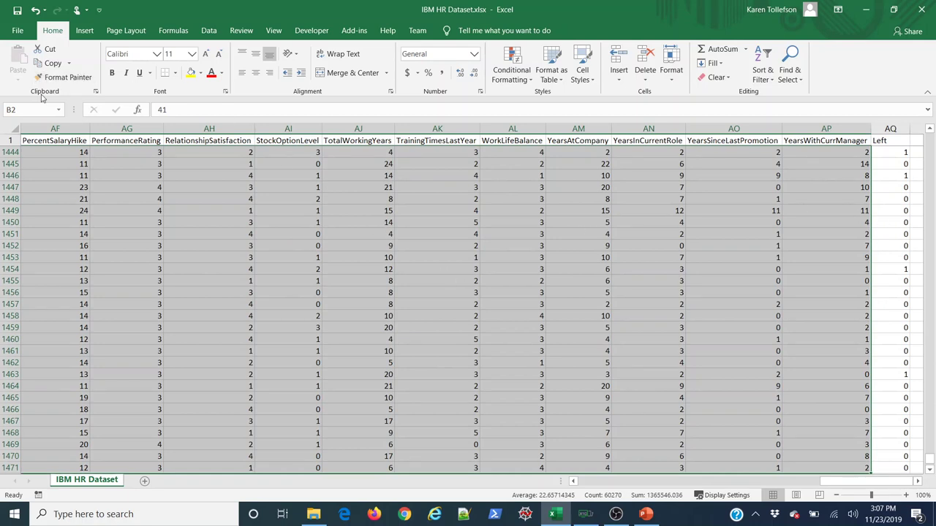
pyautogui.click(18, 110)
pyautogui.write('data')
pyautogui.press('Return')
pyautogui.click(274, 256)
# - Check the list of defined names for data without pasting it, with the start of the Variance Inflation Factor row in view
pyautogui.scroll(-5, 598, 431)
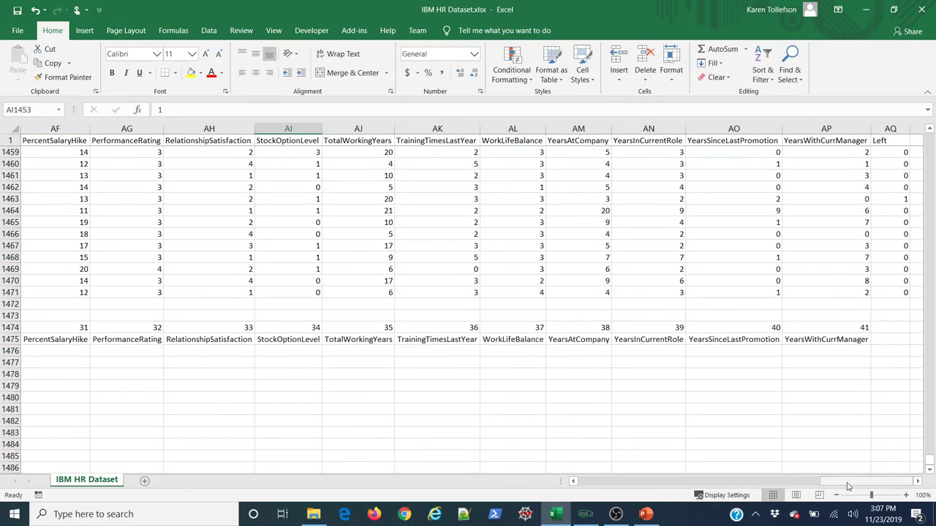
pyautogui.moveTo(848, 481); pyautogui.dragTo(592, 483)
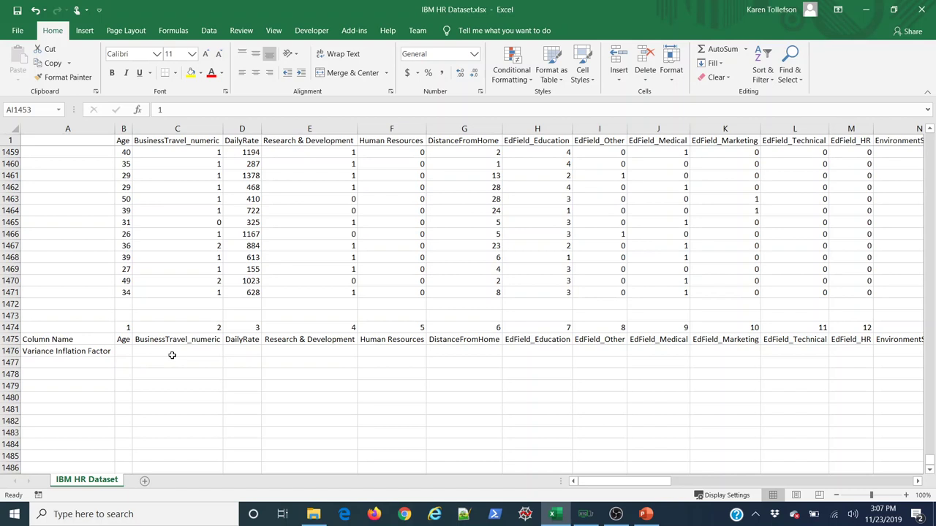
pyautogui.press('F3')
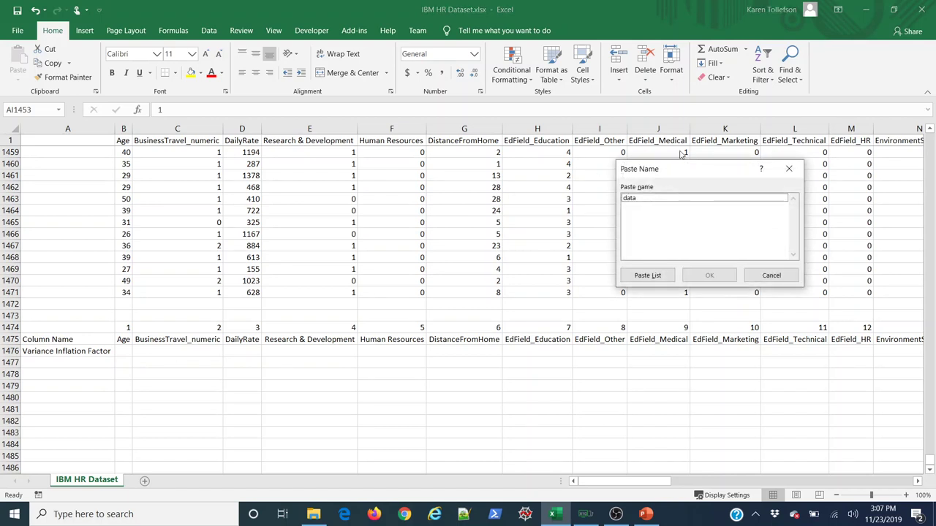
pyautogui.moveTo(664, 170); pyautogui.dragTo(507, 167)
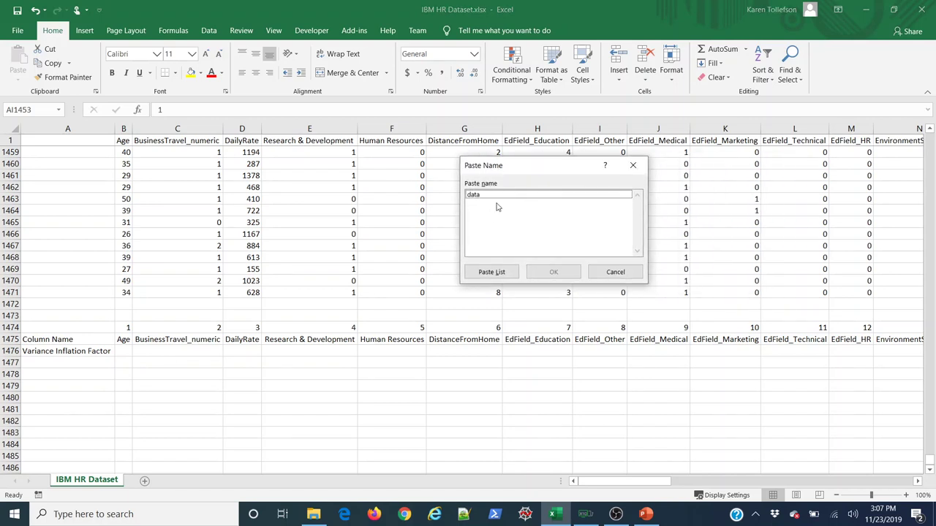
pyautogui.click(475, 196)
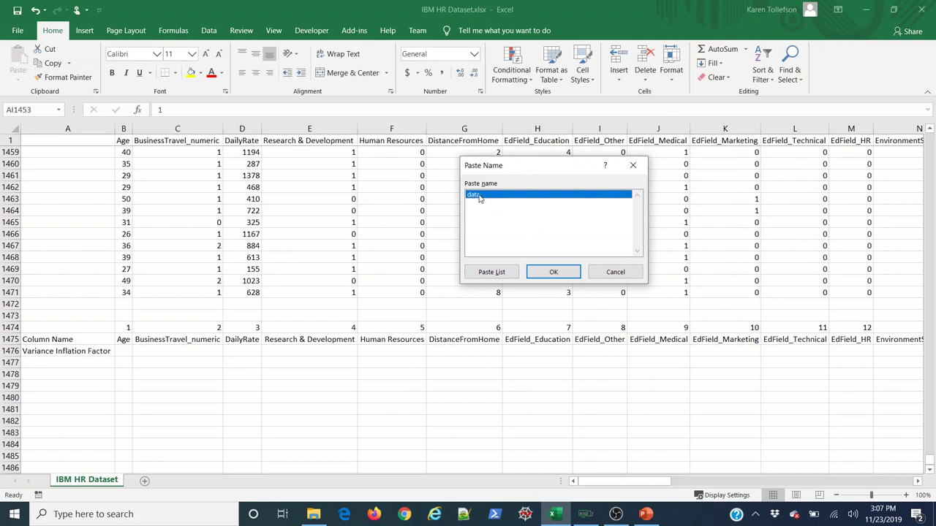
pyautogui.click(618, 278)
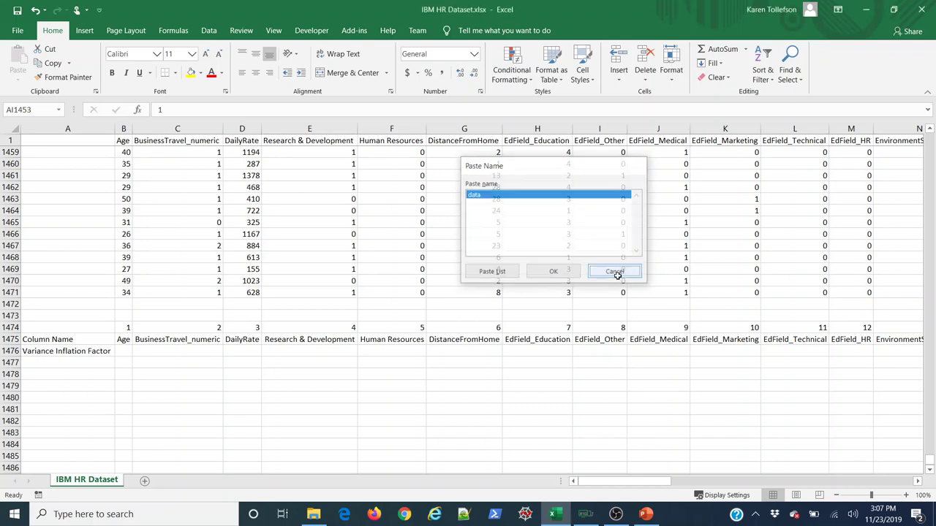
# - Enter =VIF(data,B1474) in B1476 as the Variance Inflation Factor for Age
pyautogui.click(125, 348)
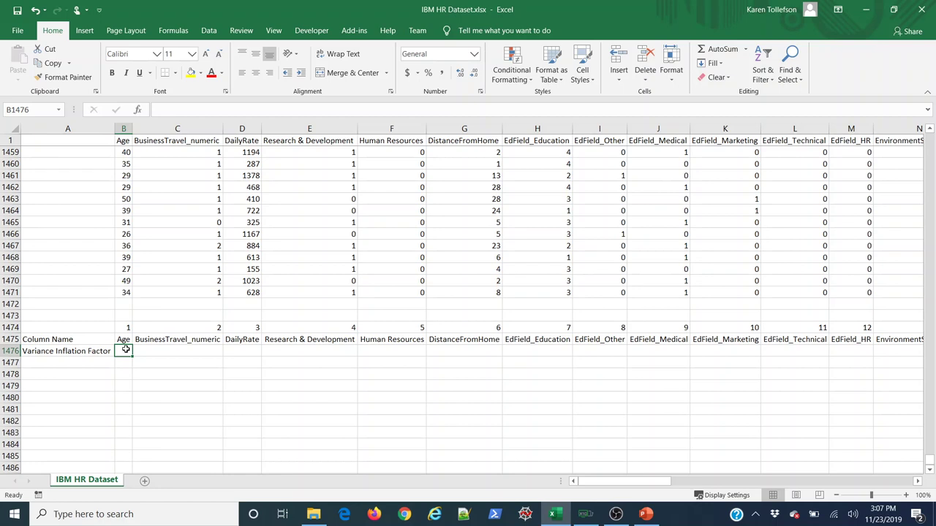
pyautogui.write('=vif')
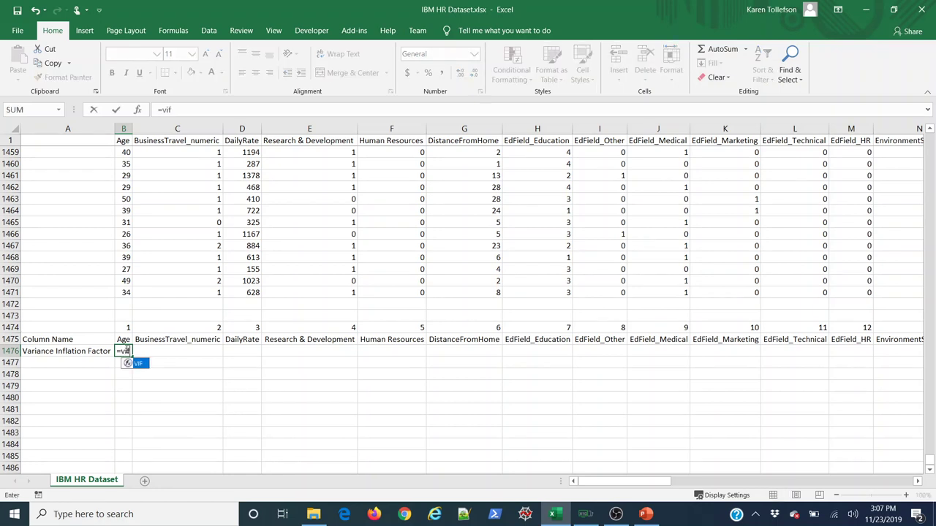
pyautogui.press('Tab')
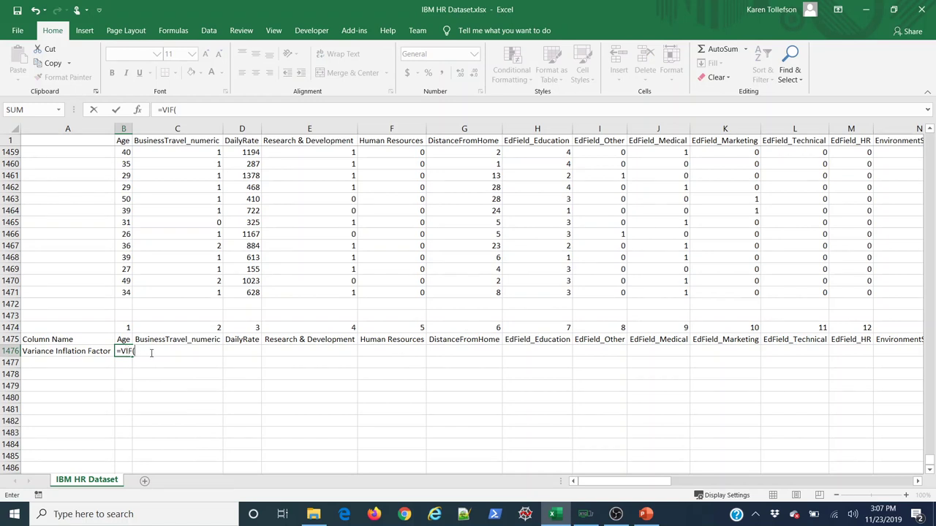
pyautogui.write('data')
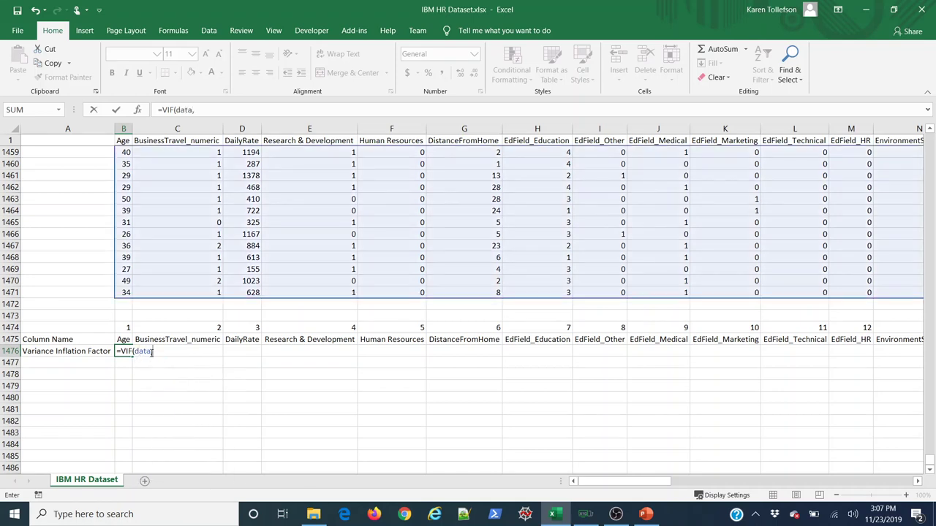
pyautogui.click(125, 326)
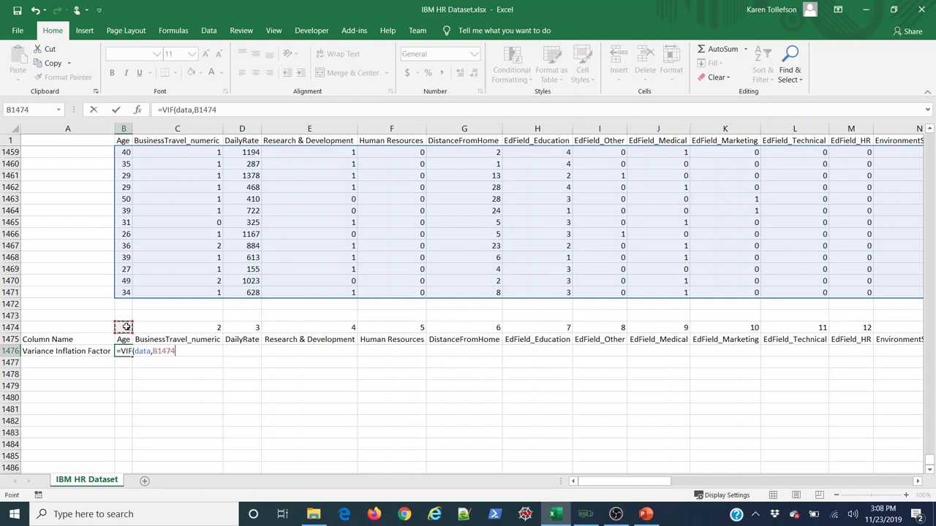
pyautogui.write(')')
pyautogui.press('Return')
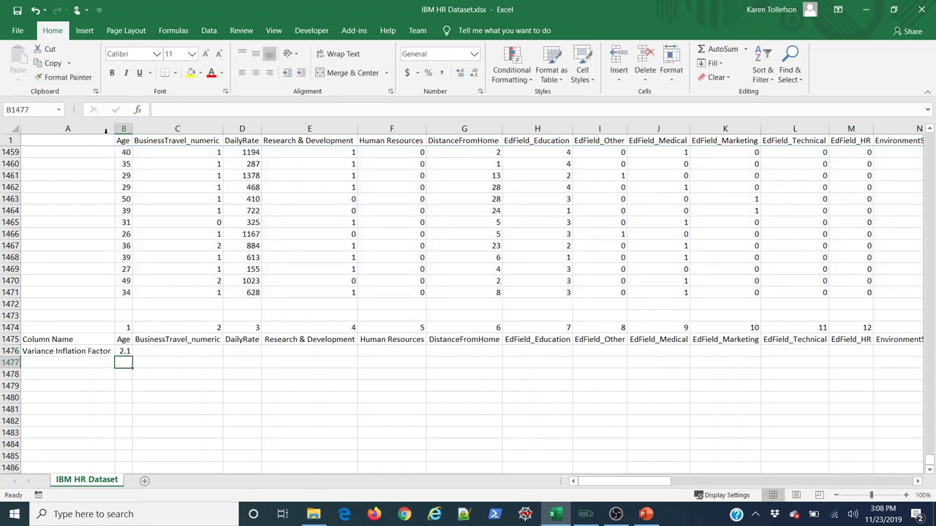
# - Widen column B and copy the VIF formula from B1476 into C1476 for BusinessTravel_numeric
pyautogui.moveTo(132, 129); pyautogui.dragTo(159, 133)
pyautogui.click(135, 351)
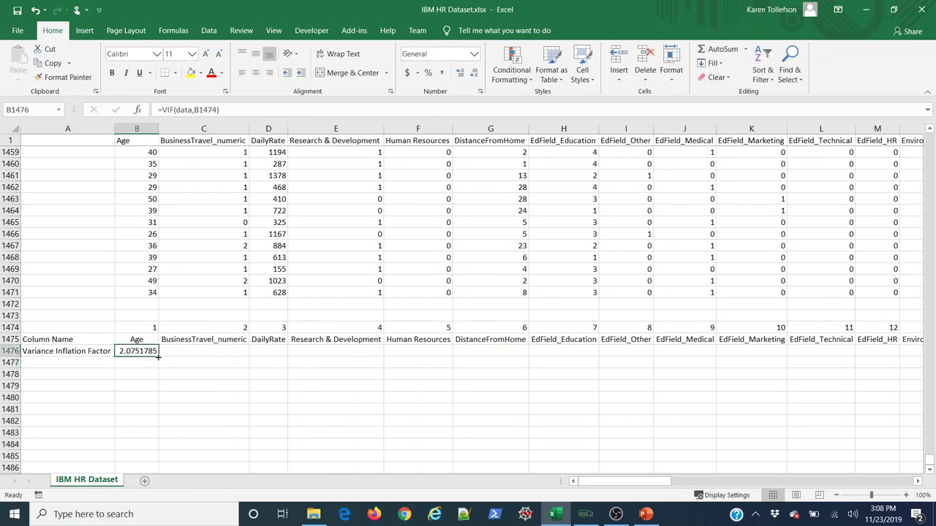
pyautogui.moveTo(158, 356); pyautogui.dragTo(208, 363)
pyautogui.click(205, 352)
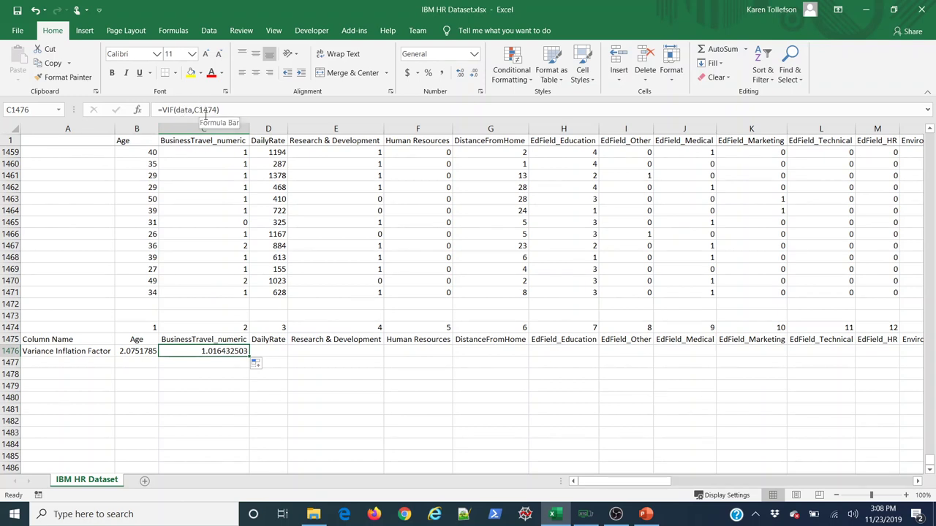
# - Check the column numbers in C1474 and B1474, and fill the VIF formula from C1476 across to AP1476
pyautogui.click(212, 327)
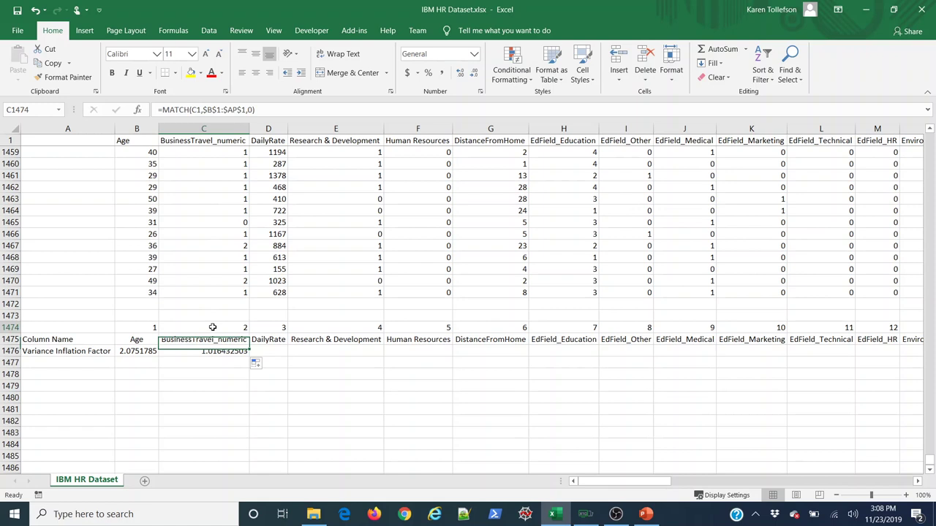
pyautogui.click(136, 326)
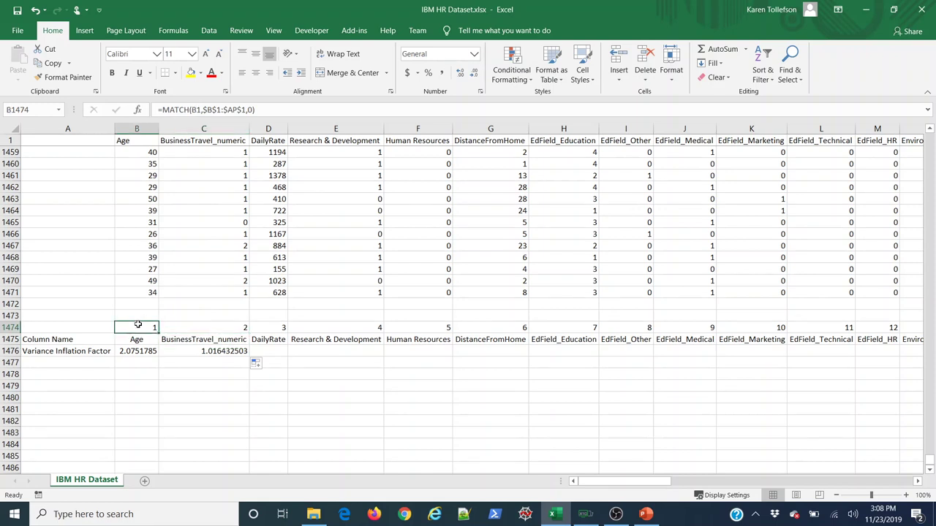
pyautogui.click(217, 351)
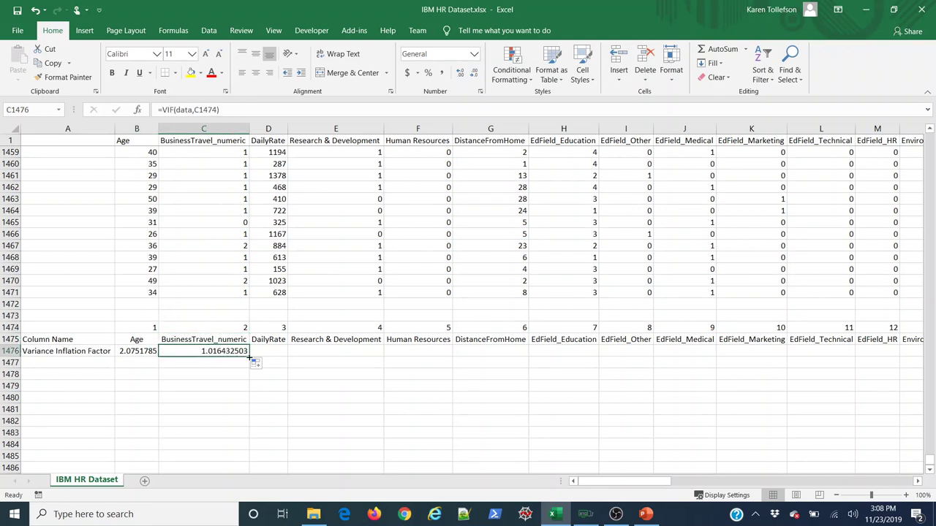
pyautogui.moveTo(249, 353); pyautogui.dragTo(735, 416)
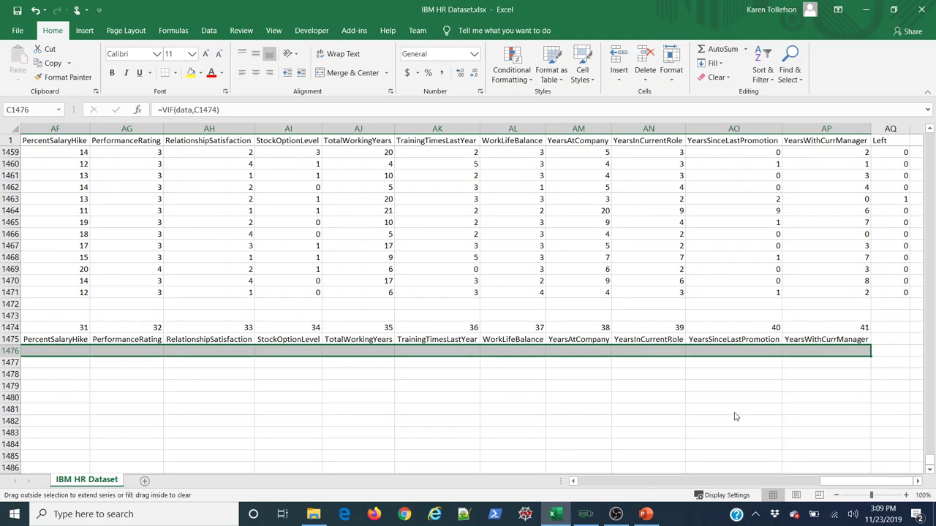
# - Review the Variance Inflation Factors in row 1476 and check the formula in AP1476 for YearsWithCurrManager
pyautogui.moveTo(735, 417); pyautogui.dragTo(735, 415)
pyautogui.click(734, 414)
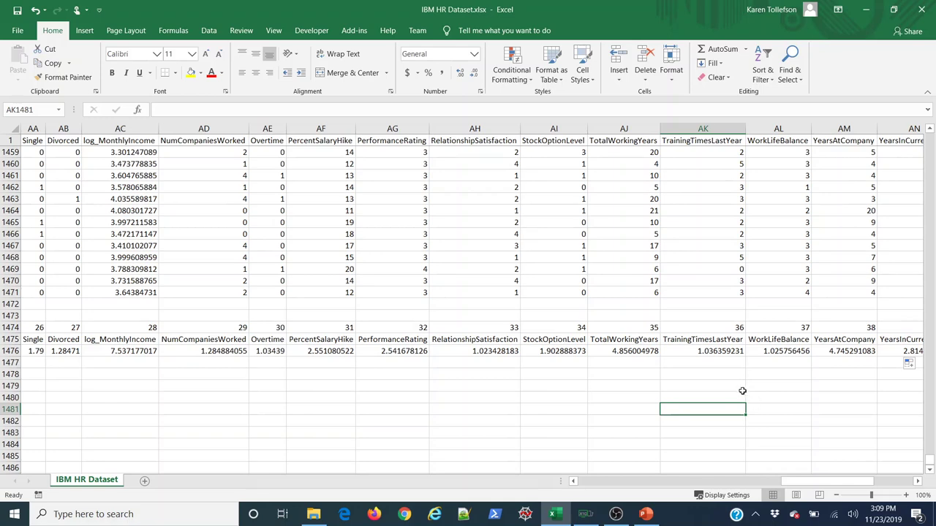
pyautogui.click(735, 376)
pyautogui.moveTo(810, 485); pyautogui.dragTo(851, 485)
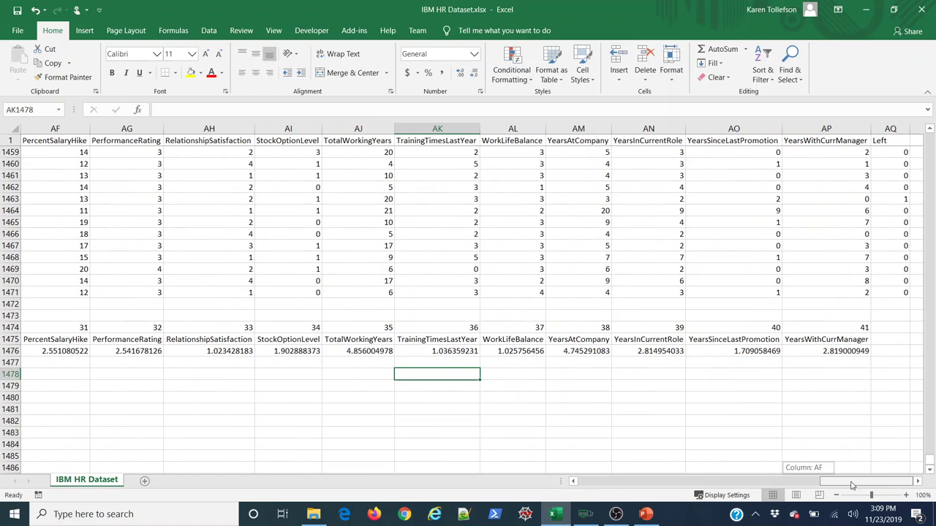
pyautogui.click(806, 351)
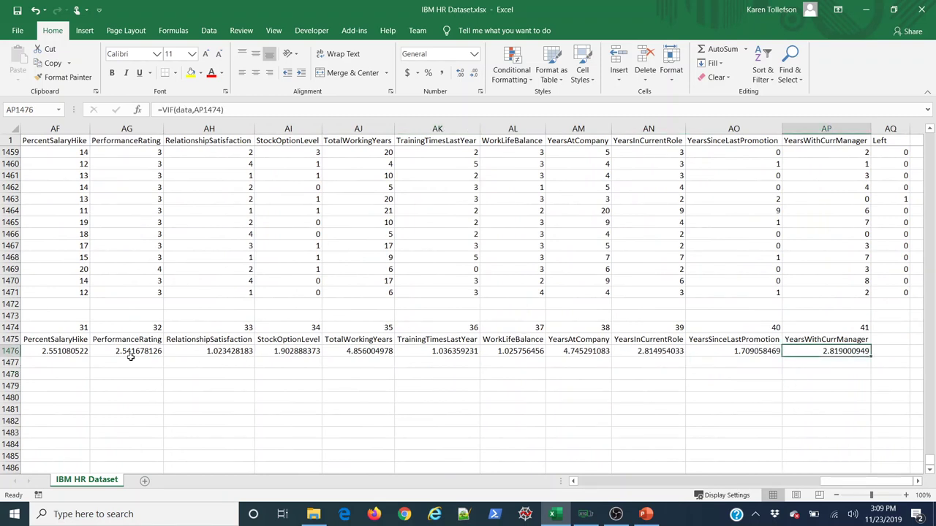
pyautogui.moveTo(840, 481); pyautogui.dragTo(582, 482)
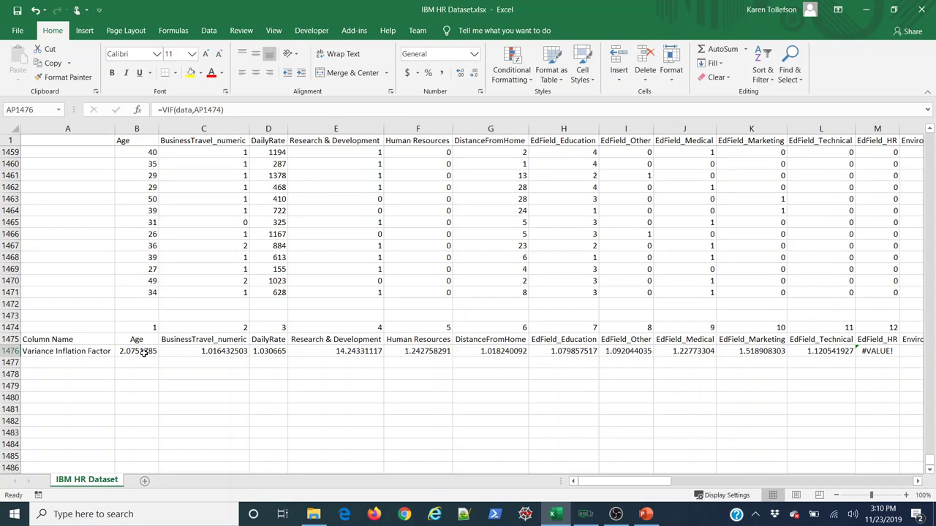
# - Add a conditional format to B1476:AP1476 marking values greater than 10 with Light Red Fill with Dark Red Text
pyautogui.click(144, 353)
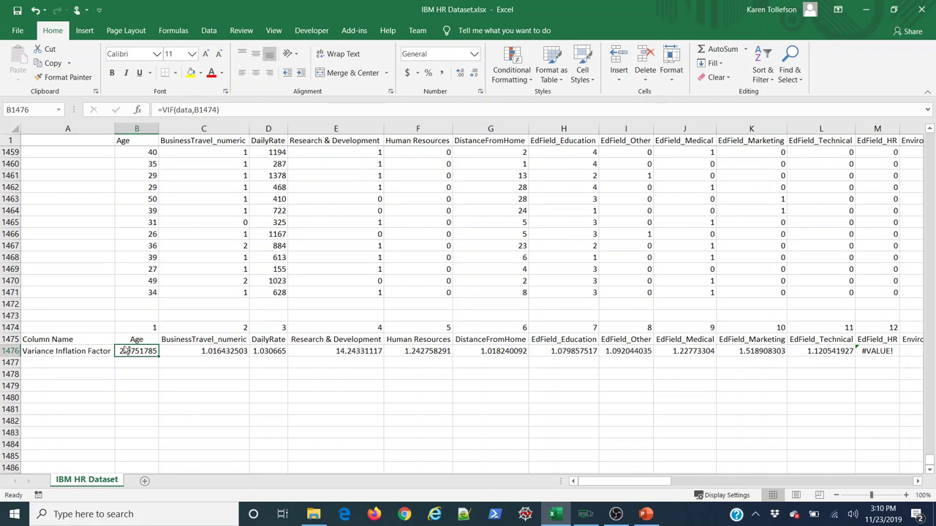
pyautogui.hotkey('ctrl', 'shift', 'Right')
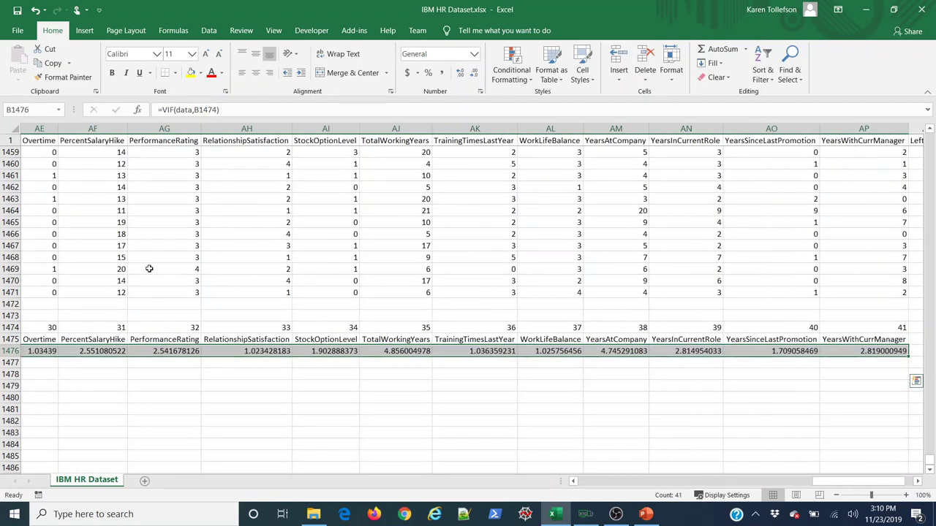
pyautogui.click(514, 73)
pyautogui.moveTo(534, 104)
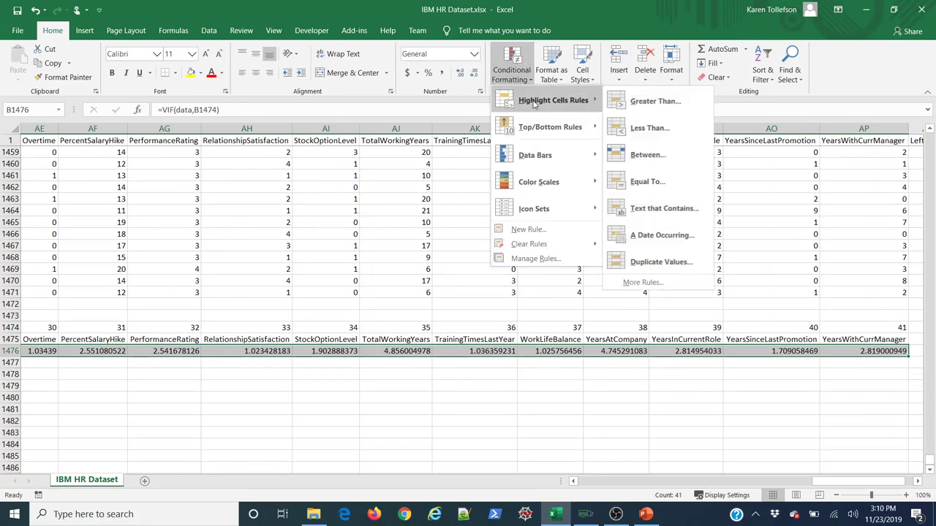
pyautogui.click(653, 101)
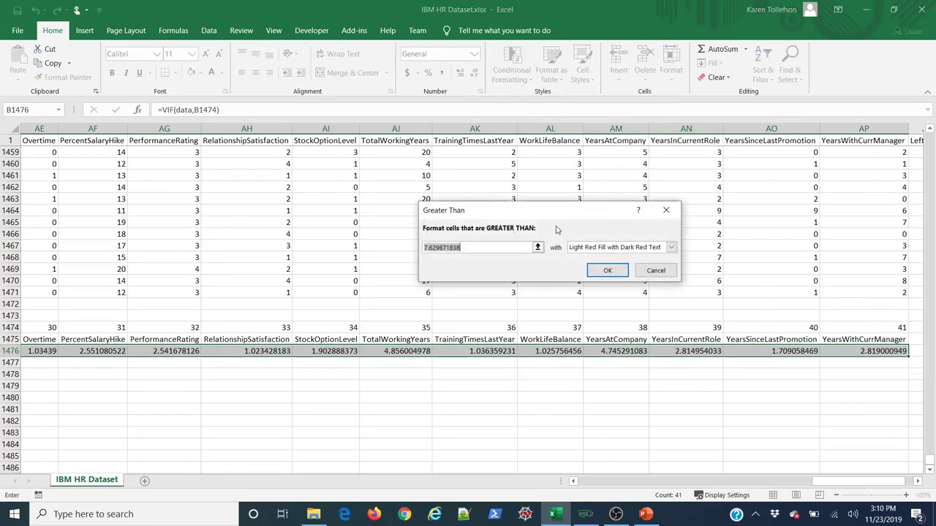
pyautogui.write('10')
pyautogui.scroll(1, 592, 306)
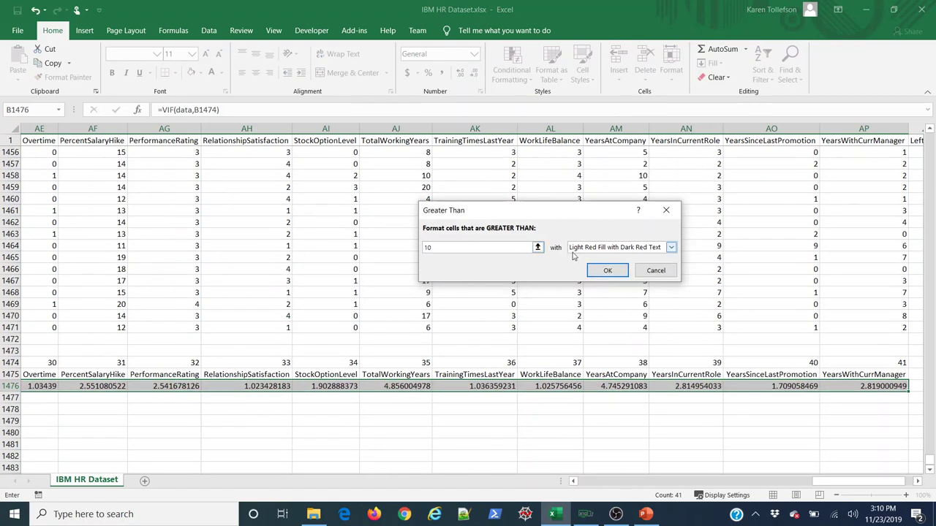
pyautogui.click(669, 250)
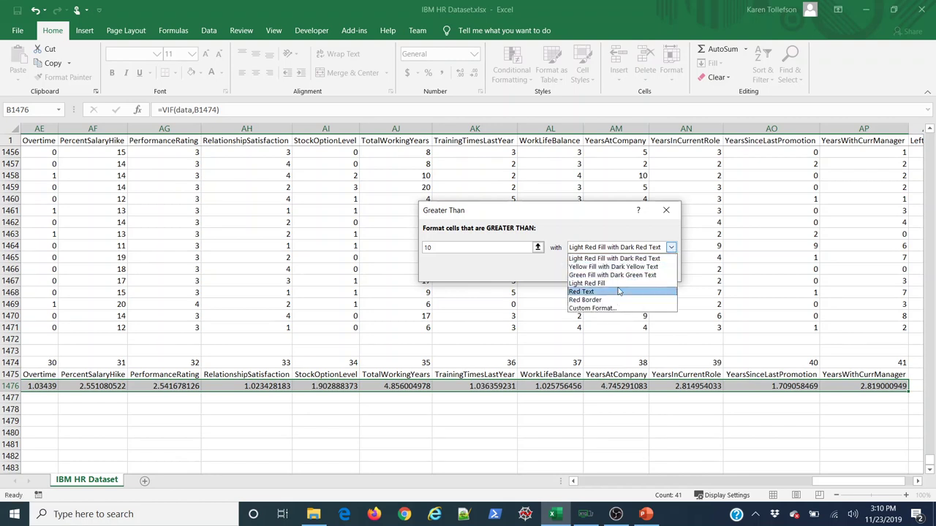
pyautogui.click(614, 259)
pyautogui.click(604, 270)
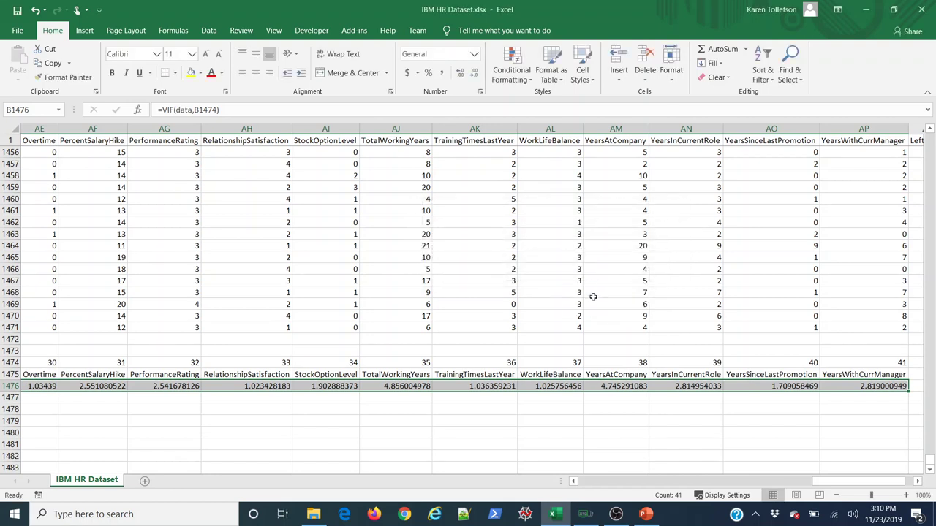
pyautogui.click(607, 420)
# - Check the VIF formula in M1476 and delete the entire EdField_HR column
pyautogui.moveTo(813, 482); pyautogui.dragTo(623, 486)
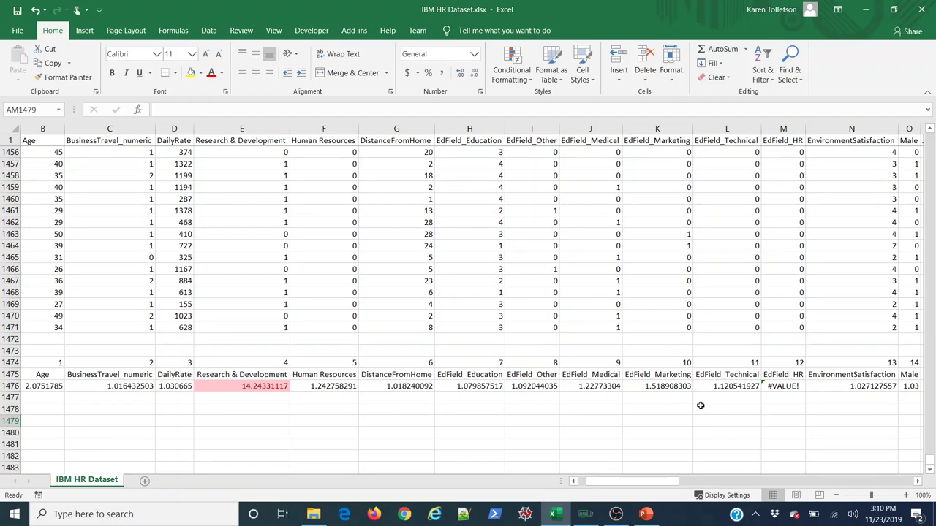
pyautogui.click(768, 389)
pyautogui.moveTo(658, 483); pyautogui.dragTo(670, 482)
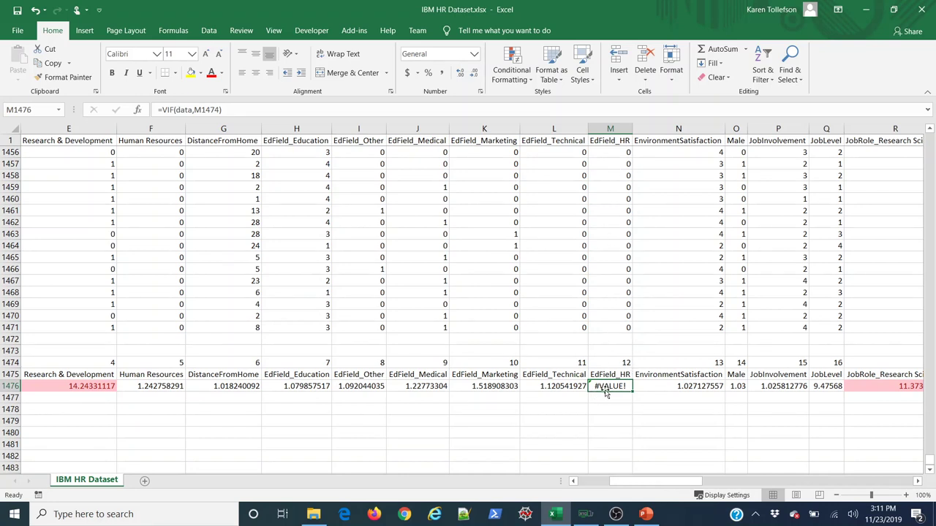
pyautogui.click(611, 129)
pyautogui.rightClick(611, 130)
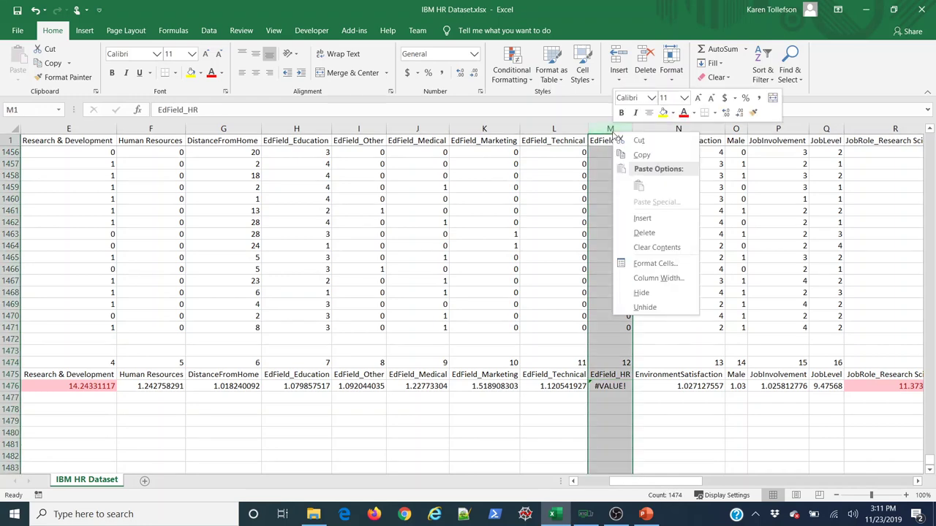
pyautogui.click(644, 233)
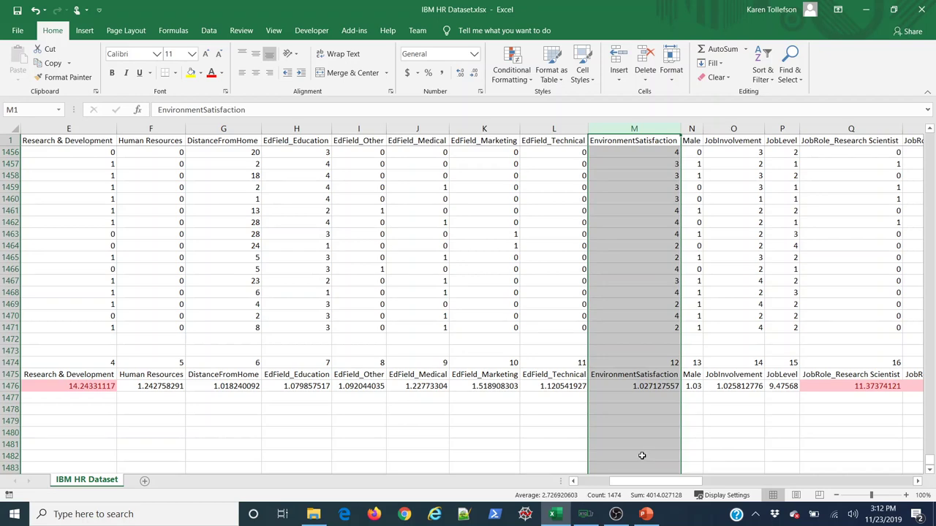
pyautogui.click(643, 456)
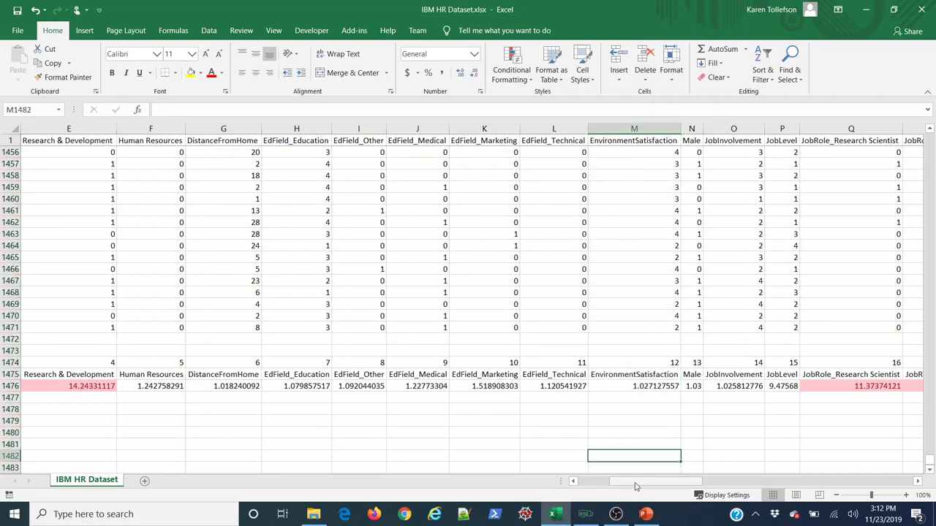
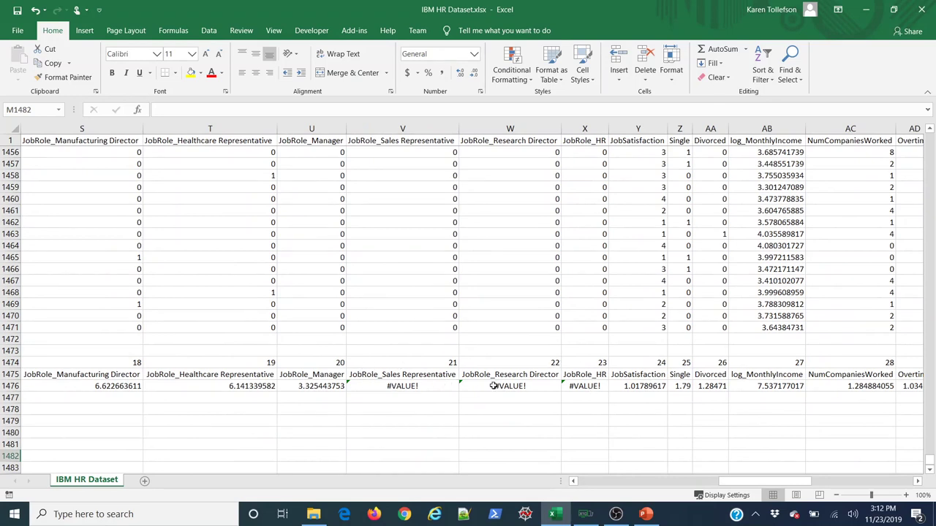
# - Delete the JobRole_Sales Representative, JobRole_Research Director and JobRole_HR columns, V through X
pyautogui.moveTo(385, 132); pyautogui.dragTo(579, 136)
pyautogui.rightClick(579, 136)
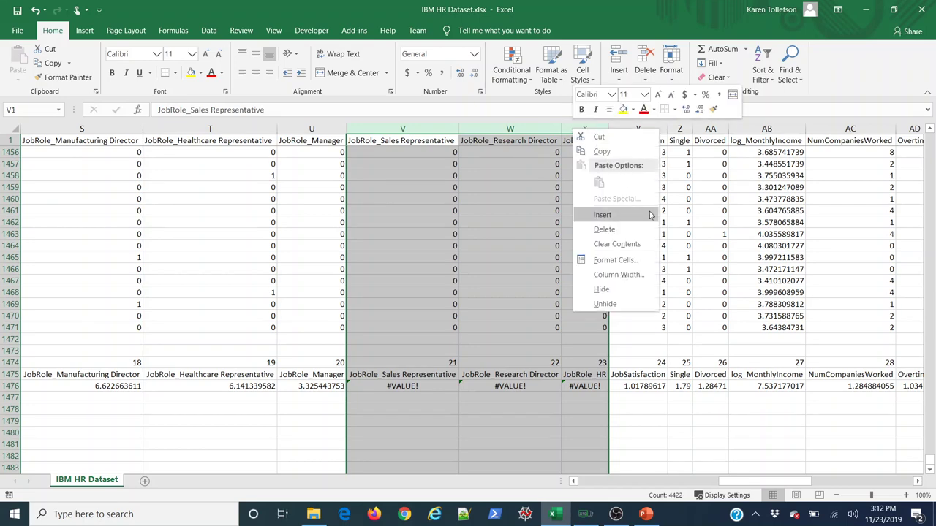
pyautogui.click(629, 230)
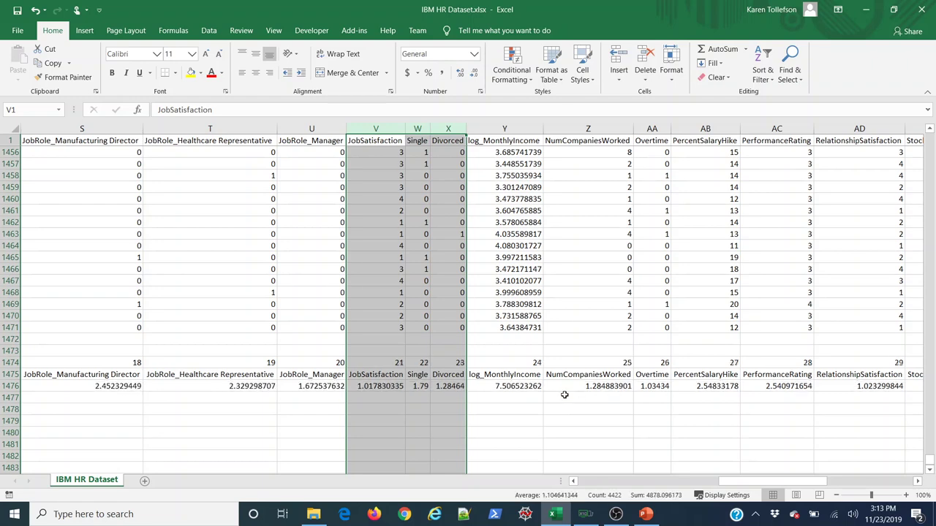
pyautogui.click(565, 395)
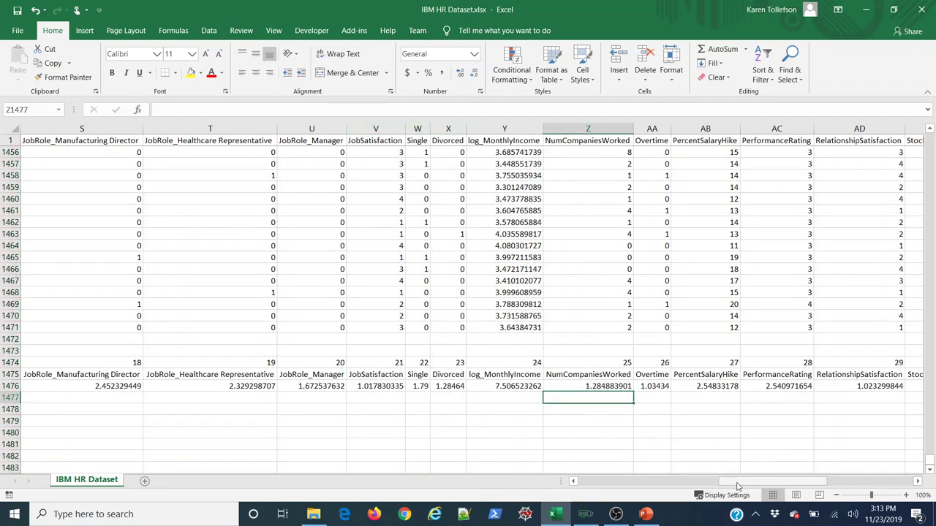
# - Review the recalculated Variance Inflation Factors at the start of row 1476, including Research & Development
pyautogui.moveTo(735, 483); pyautogui.dragTo(560, 488)
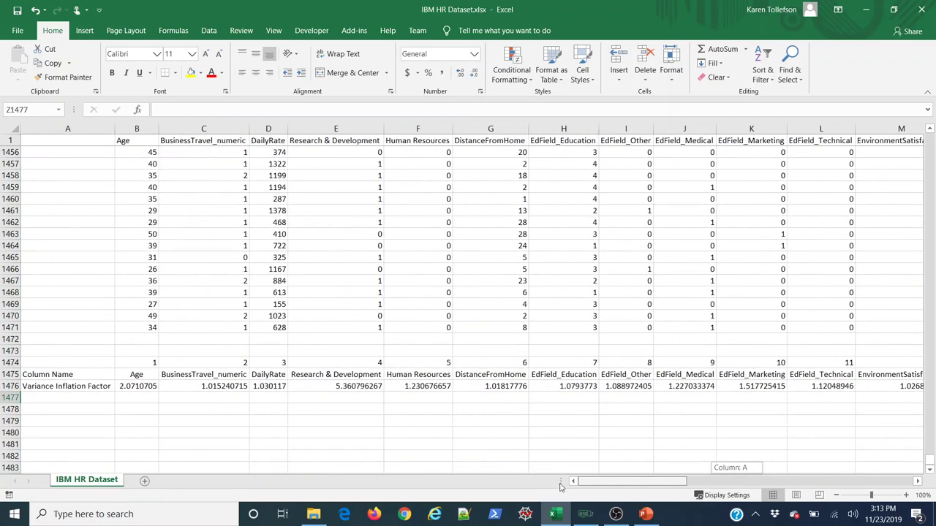
pyautogui.moveTo(560, 487); pyautogui.dragTo(566, 484)
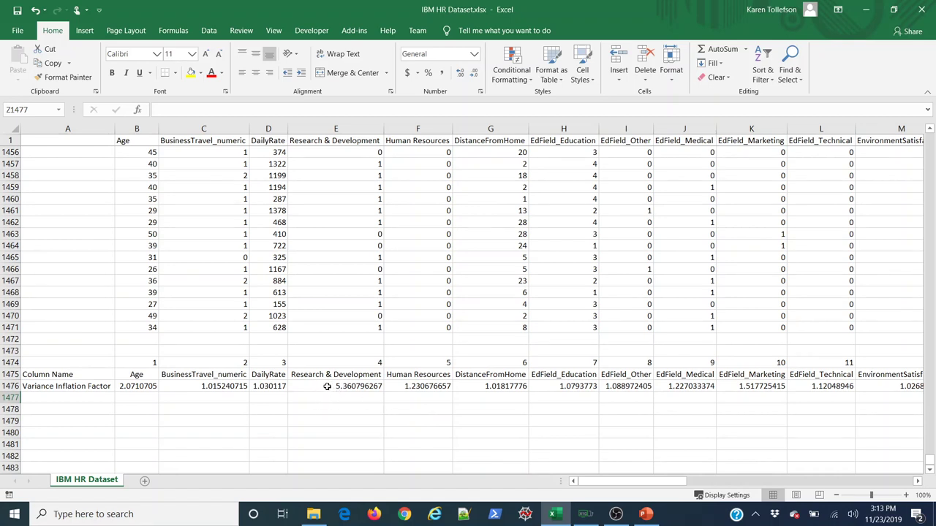
pyautogui.moveTo(594, 486)
pyautogui.mouseDown()
pyautogui.moveTo(820, 495)
pyautogui.moveTo(660, 479)
pyautogui.moveTo(578, 483)
pyautogui.mouseUp()
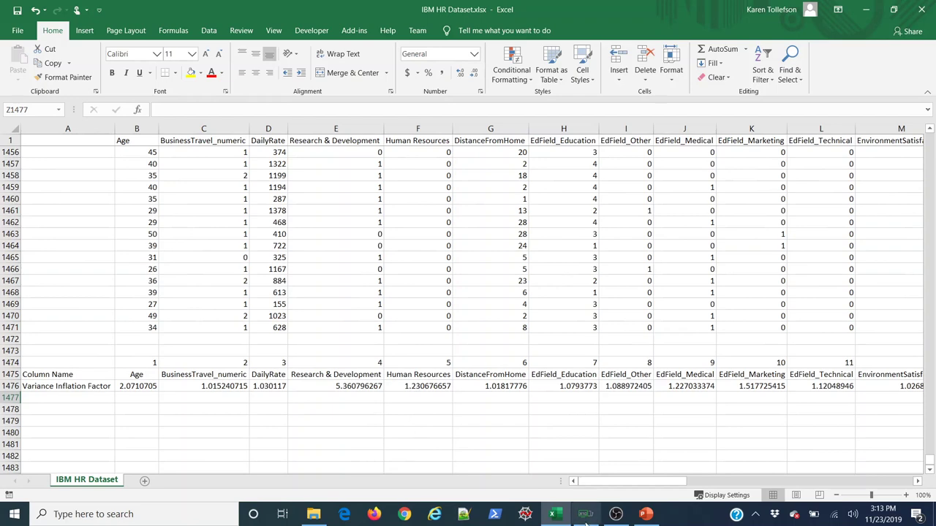
pyautogui.moveTo(621, 483); pyautogui.dragTo(573, 481)
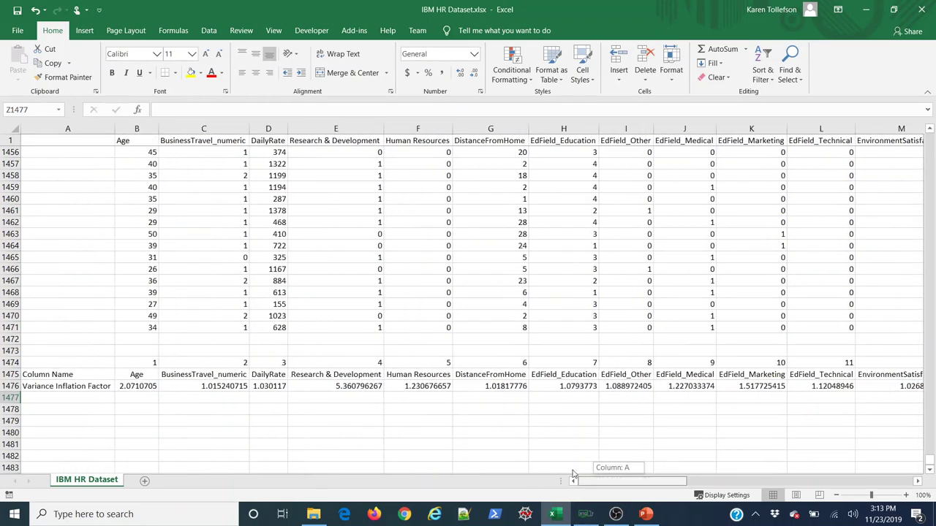
# - Start Binary Logistic and Probit Regression from the Real Statistics regression tools
pyautogui.moveTo(929, 460); pyautogui.dragTo(901, 144)
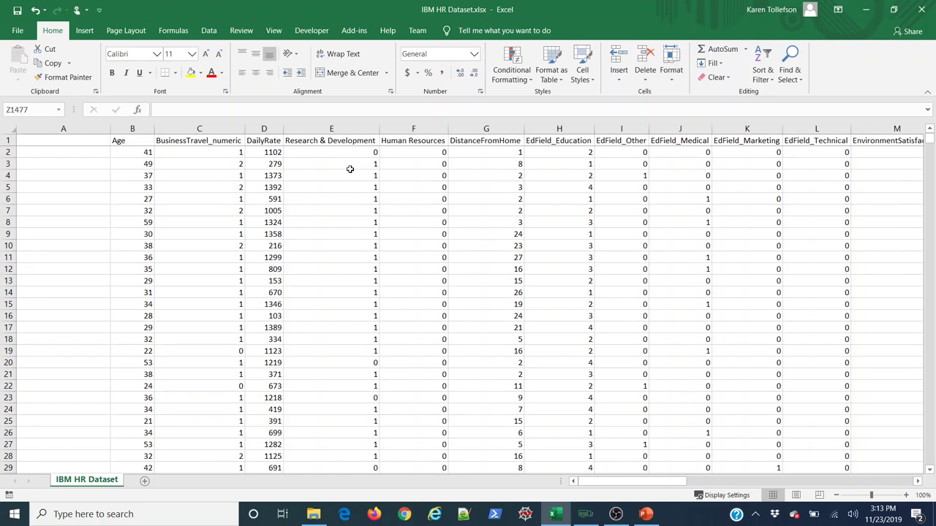
pyautogui.click(354, 30)
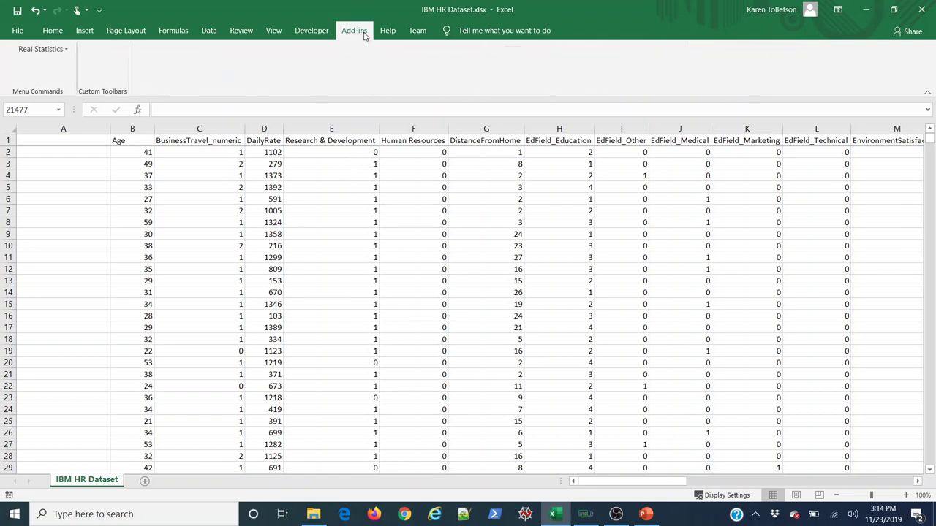
pyautogui.click(41, 49)
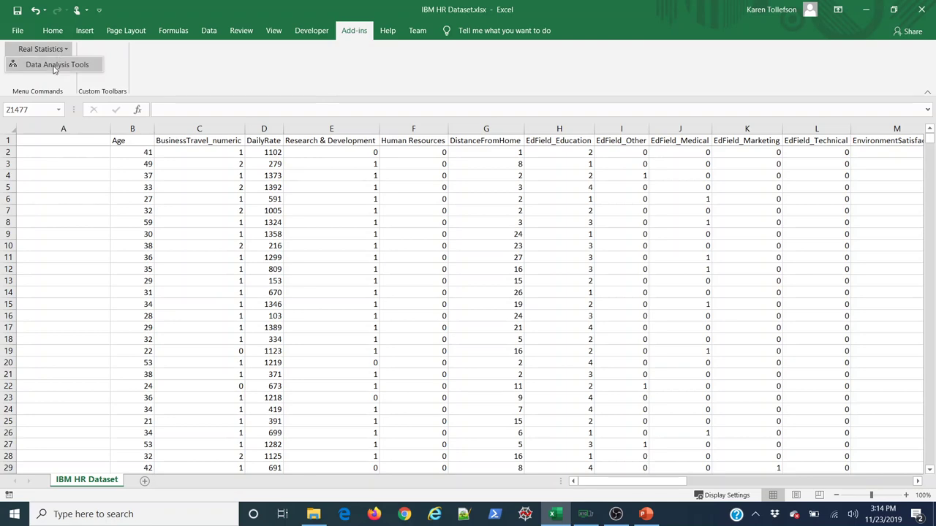
pyautogui.click(29, 65)
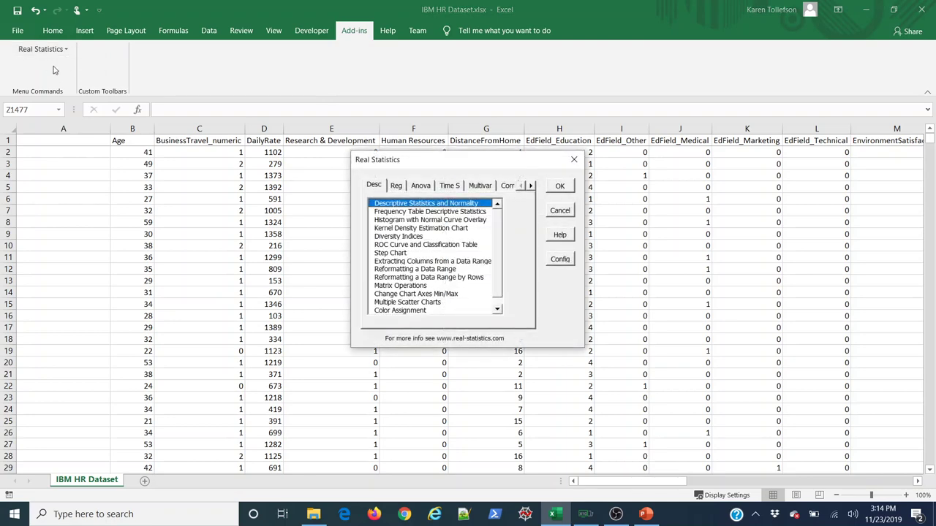
pyautogui.click(398, 187)
pyautogui.click(407, 253)
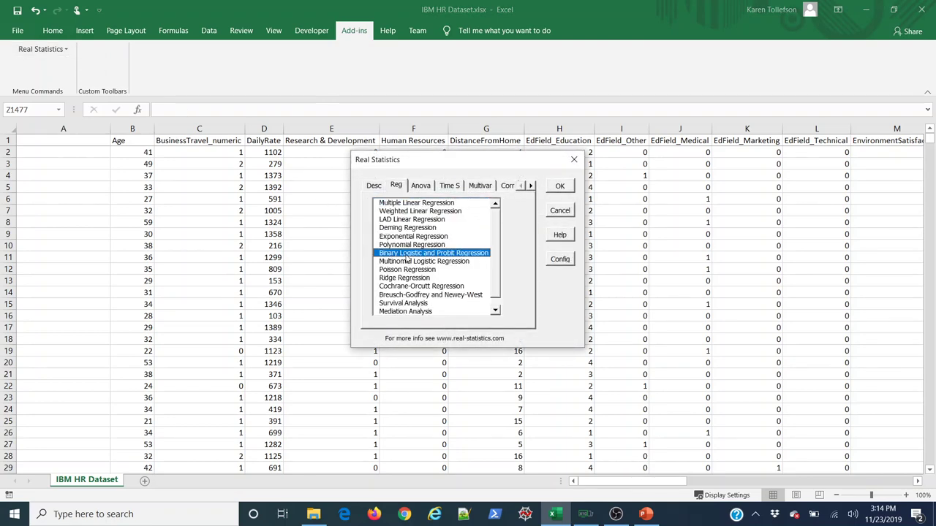
pyautogui.click(559, 188)
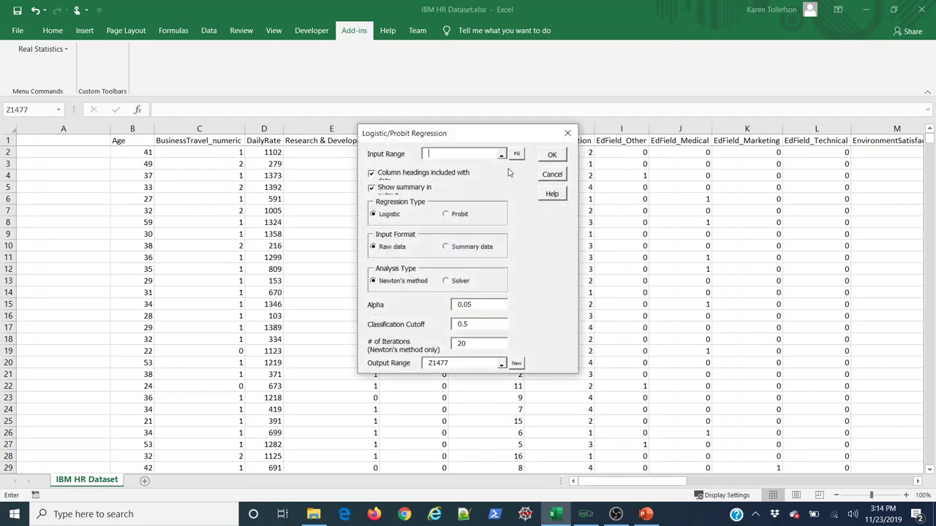
# - Set the regression's input range to B1:AM1471 on the IBM HR Dataset sheet, covering Age through Left
pyautogui.click(126, 140)
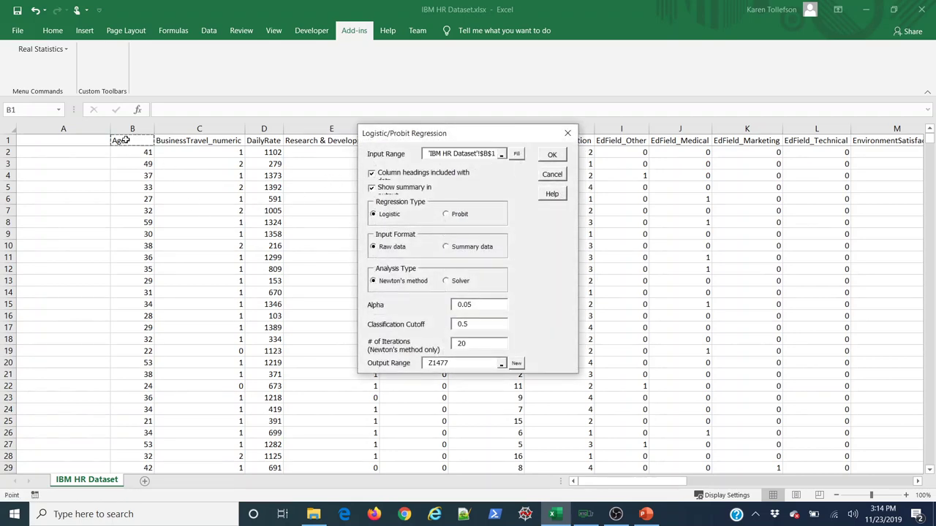
pyautogui.hotkey('ctrl', 'shift', 'Down')
pyautogui.hotkey('ctrl', 'shift', 'Right')
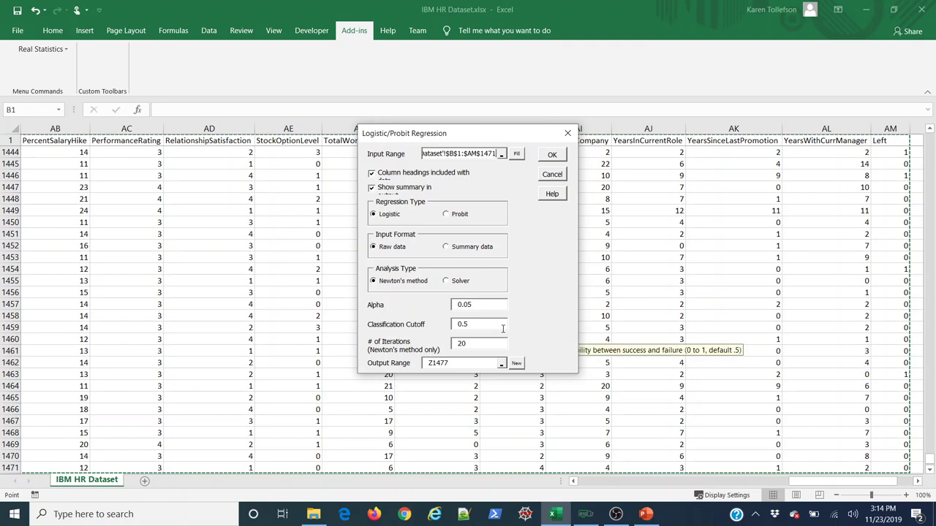
# - Set the number of iterations to 35, clear the output range and run the logistic regression to a new sheet
pyautogui.doubleClick(468, 344)
pyautogui.write('3')
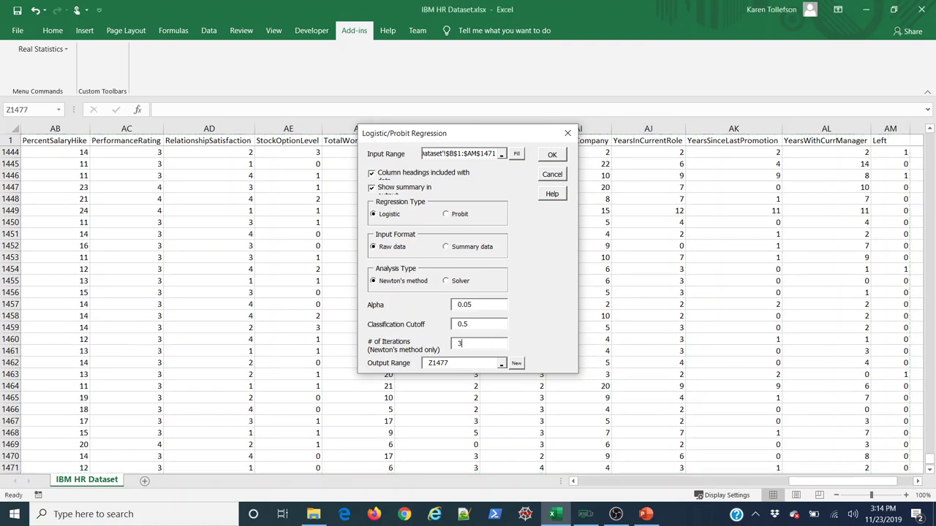
pyautogui.write('5')
pyautogui.moveTo(452, 362); pyautogui.dragTo(416, 363)
pyautogui.press('BackSpace')
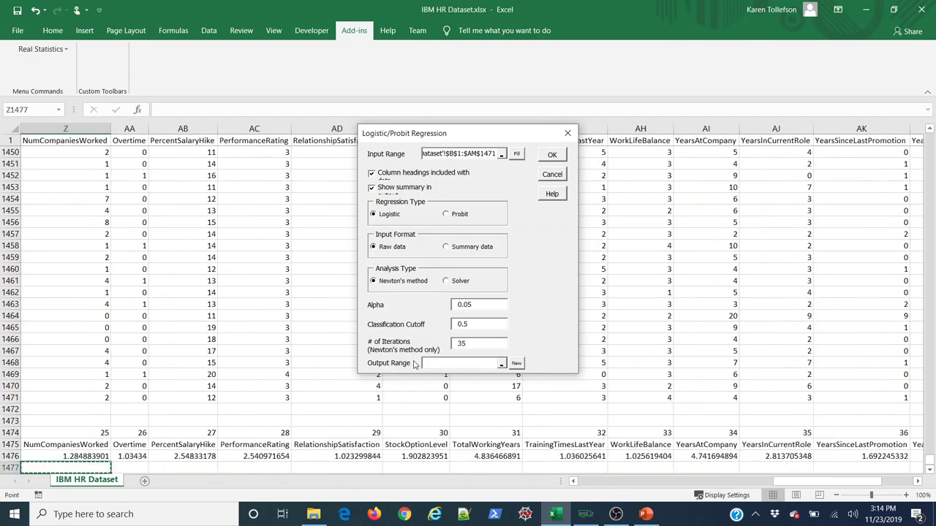
pyautogui.click(557, 155)
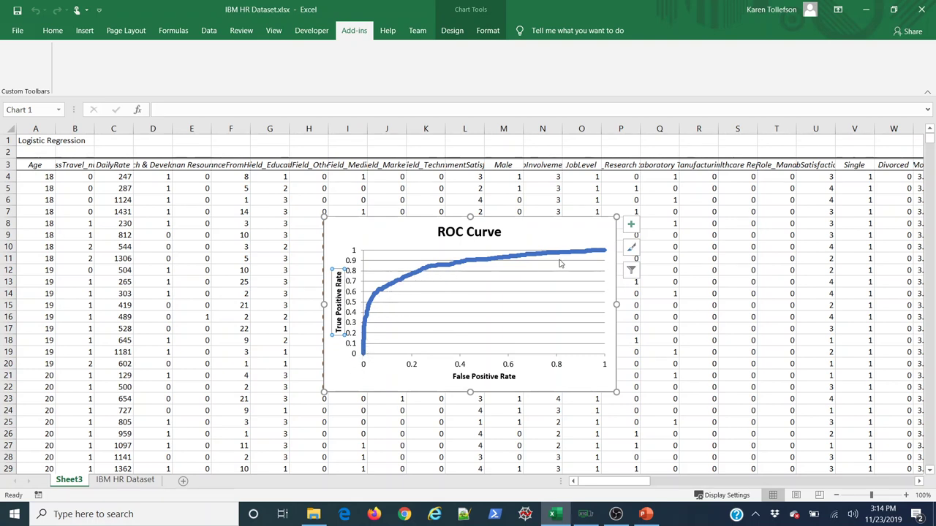
# - Auto-fit the widths of columns A to H so the coefficient table starting at row 1476 is fully readable
pyautogui.click(278, 306)
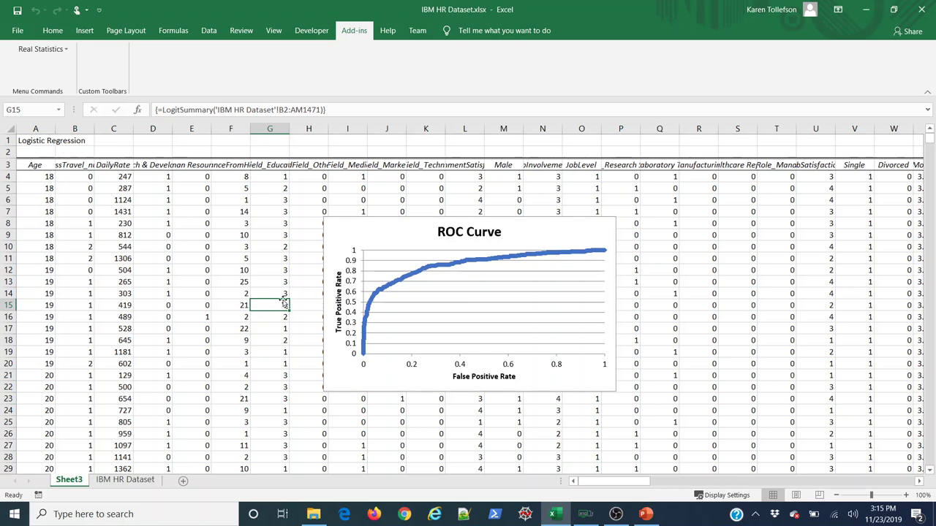
pyautogui.hotkey('ctrl', 'Down')
pyautogui.scroll(-7, 283, 301)
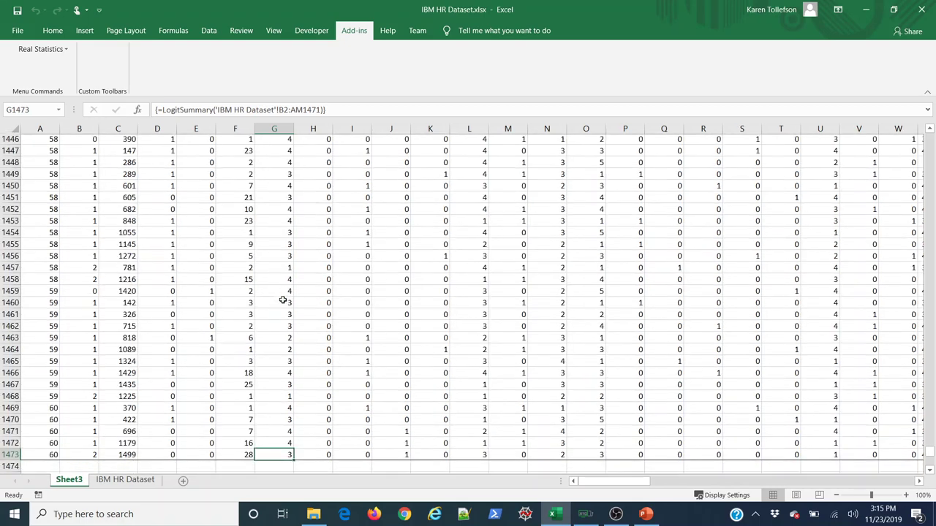
pyautogui.scroll(-2, 283, 302)
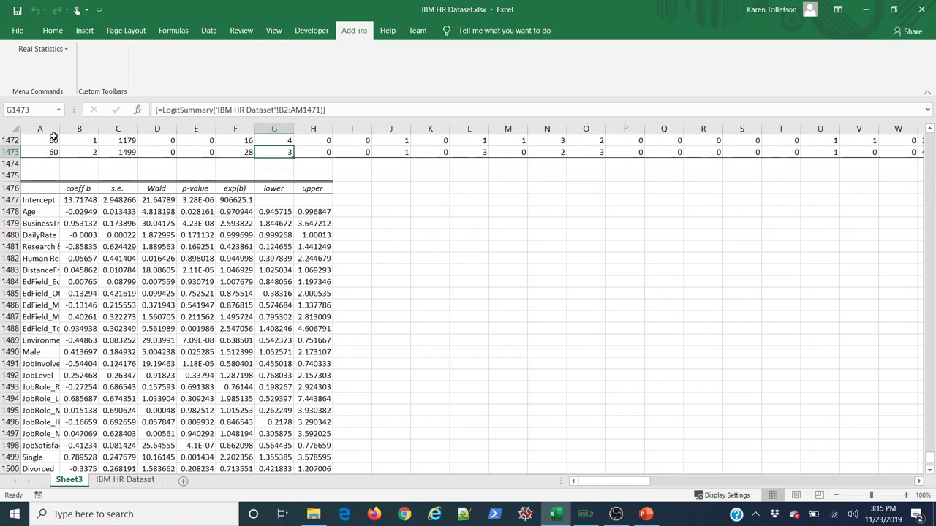
pyautogui.moveTo(52, 129); pyautogui.dragTo(326, 129)
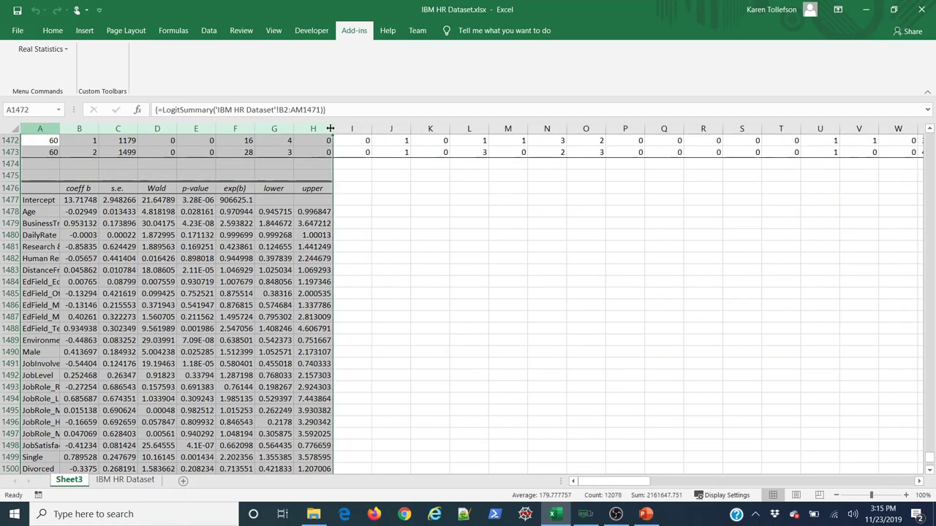
pyautogui.doubleClick(293, 128)
pyautogui.click(370, 247)
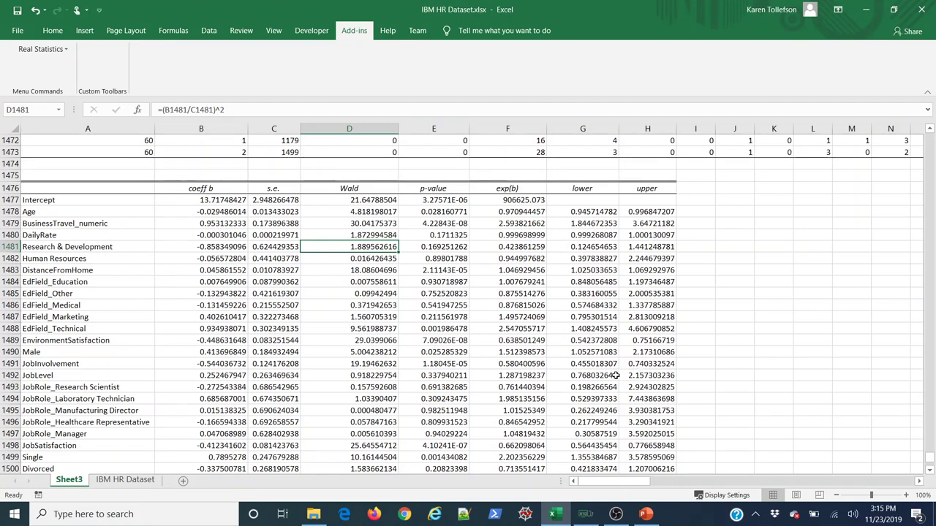
# - Highlight the coefficient table's p-values in E1477:E1514 that are less than .05 with Light Red Fill with Dark Red Text
pyautogui.scroll(-3, 53, 161)
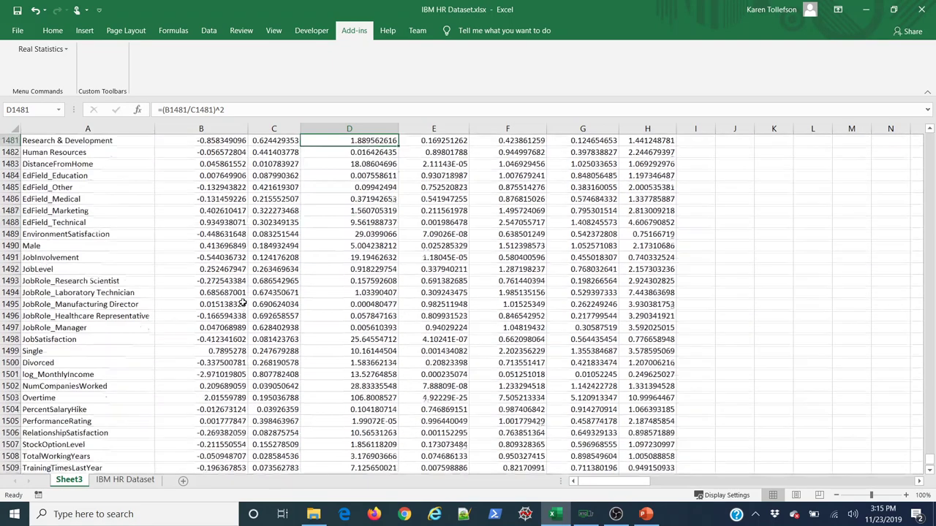
pyautogui.scroll(3, 53, 161)
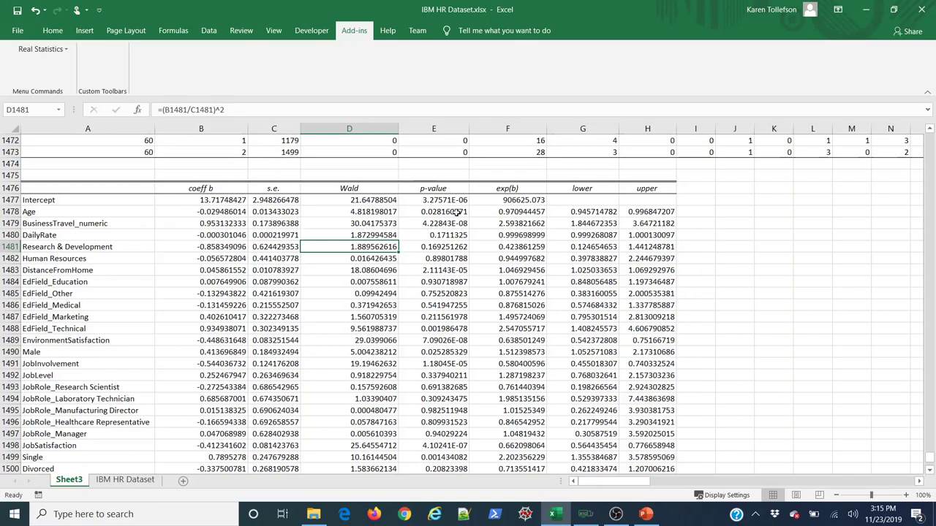
pyautogui.scroll(-7, 95, 241)
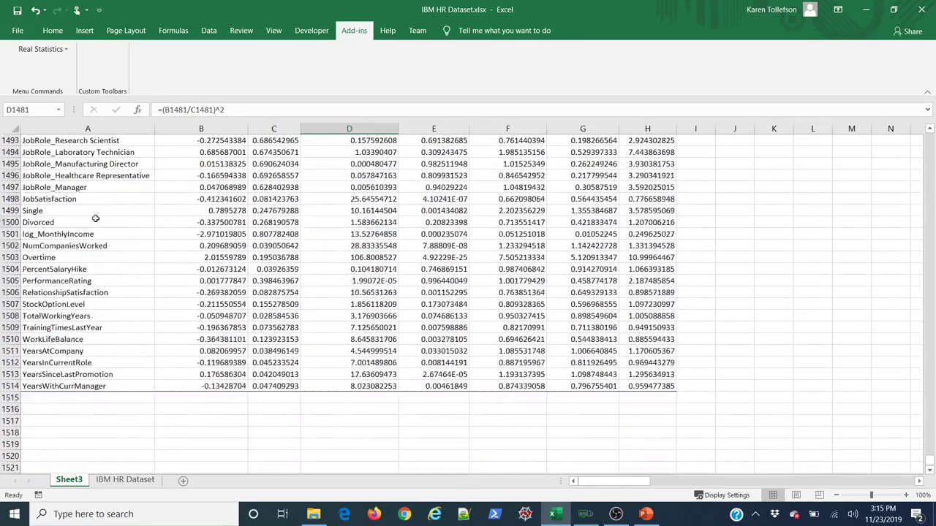
pyautogui.scroll(6, 117, 386)
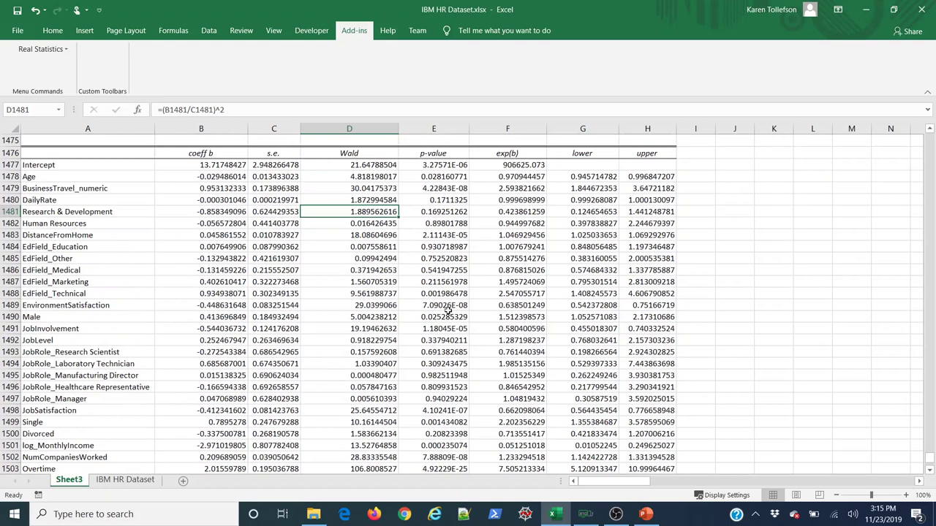
pyautogui.click(444, 166)
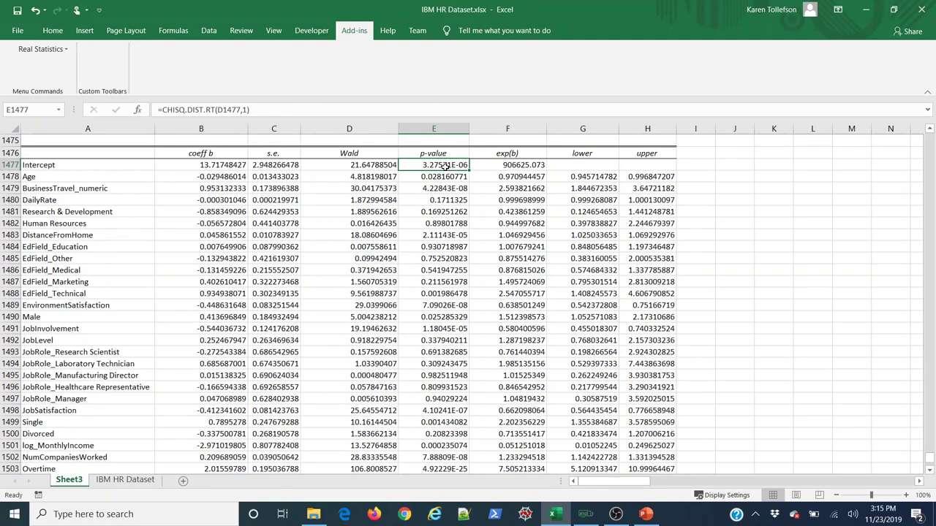
pyautogui.hotkey('ctrl', 'shift', 'Down')
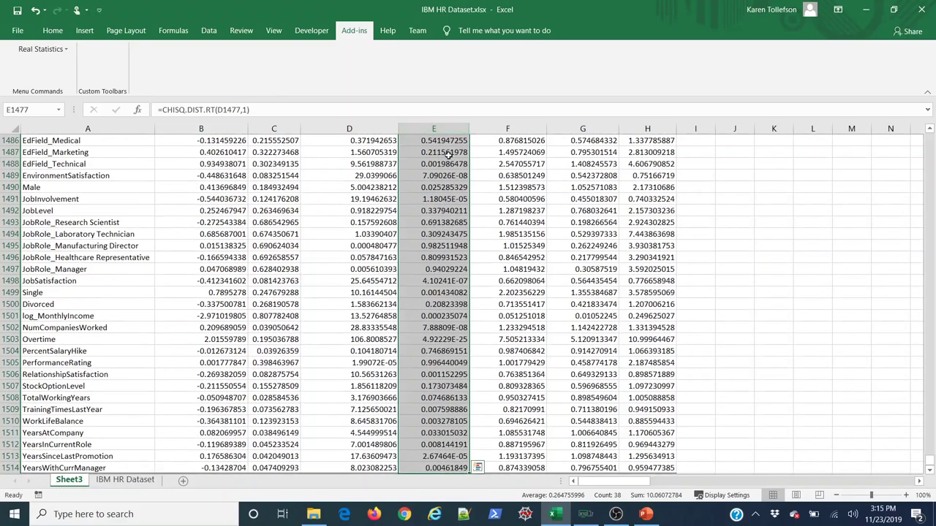
pyautogui.scroll(5, 444, 167)
pyautogui.click(52, 30)
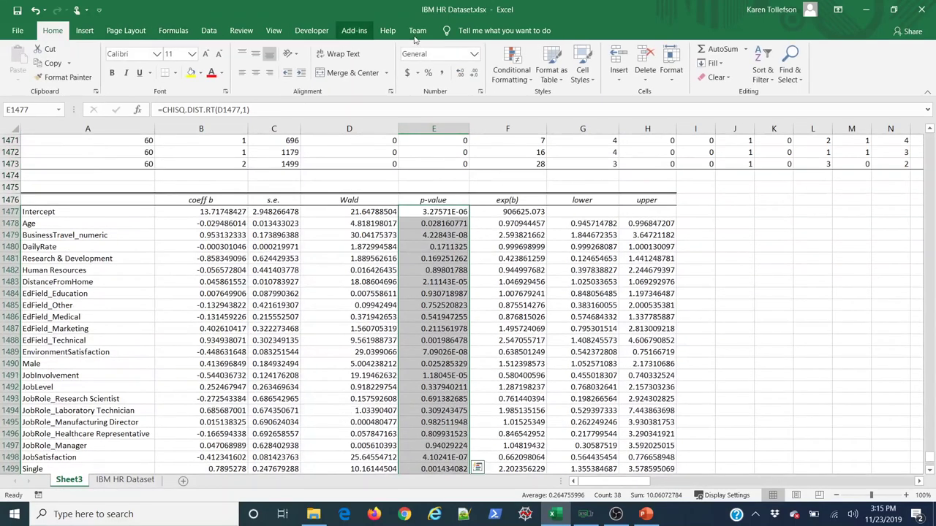
pyautogui.click(511, 72)
pyautogui.moveTo(539, 101)
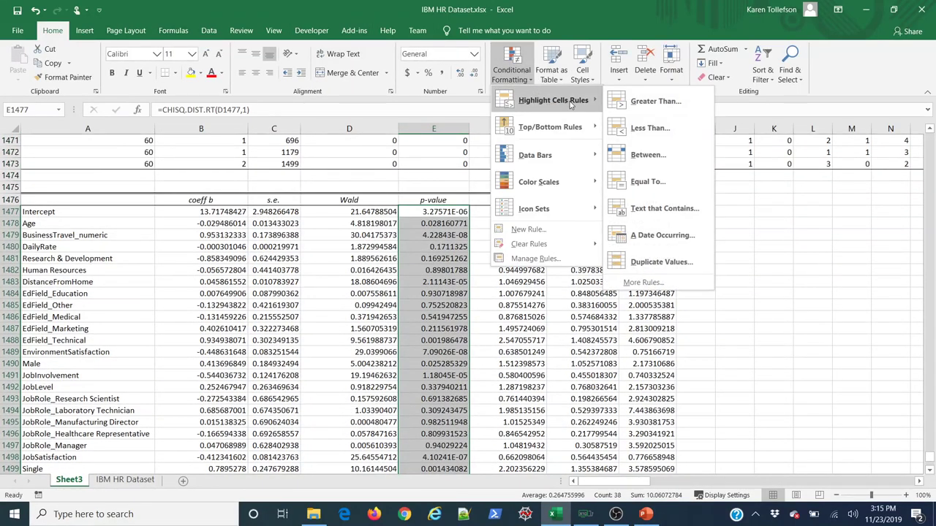
pyautogui.click(653, 135)
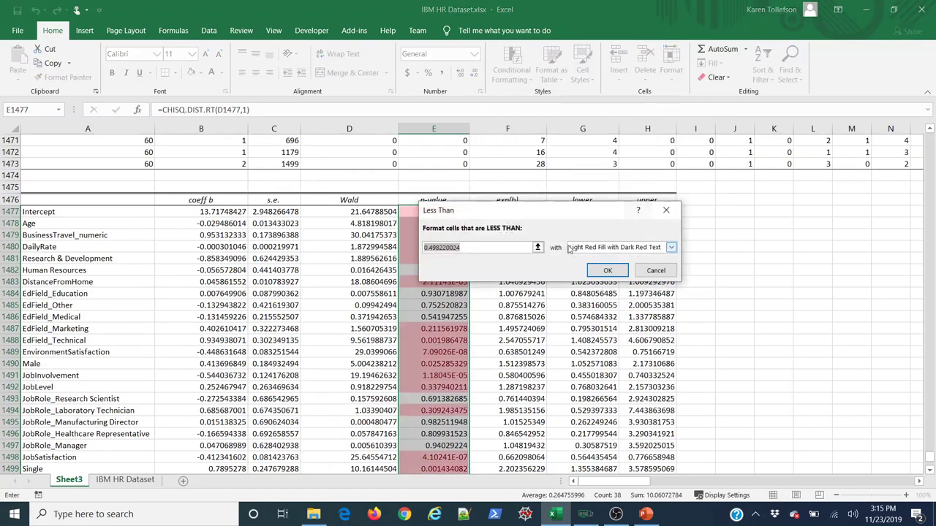
pyautogui.write('.05')
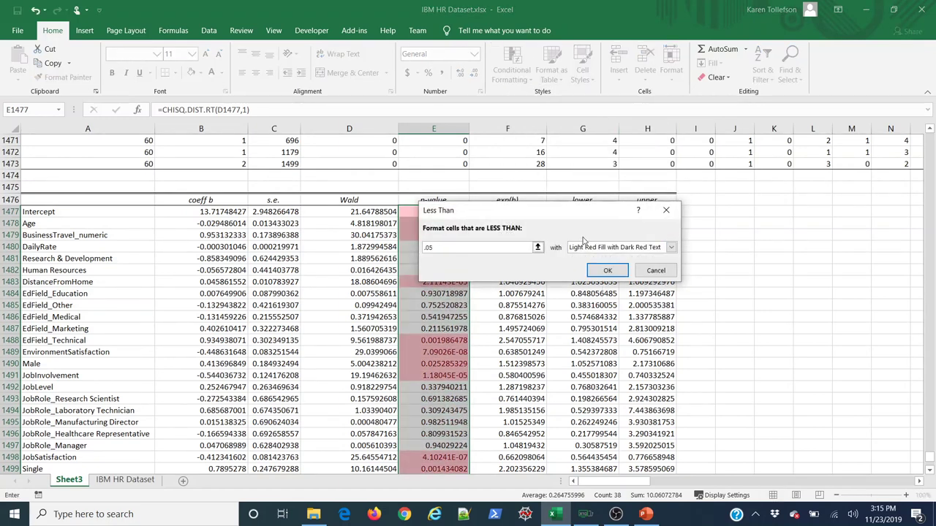
pyautogui.click(606, 270)
pyautogui.click(507, 270)
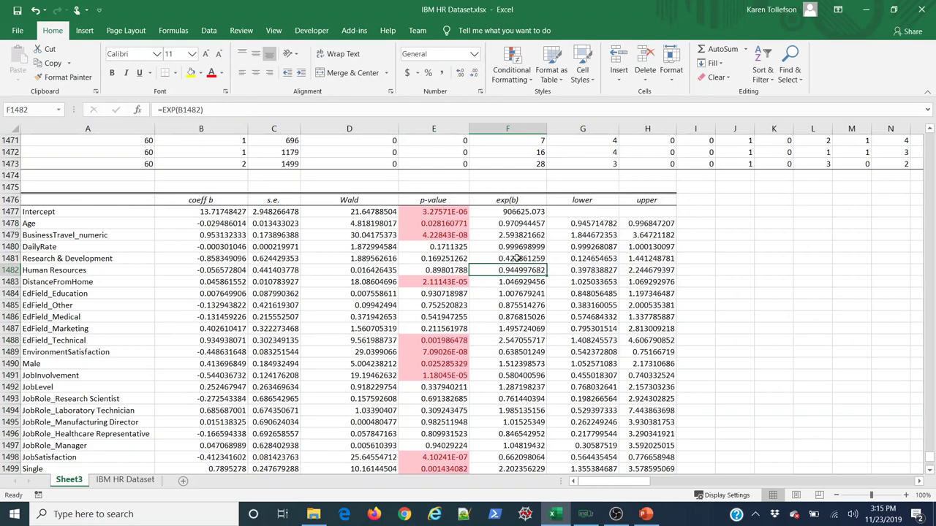
# - Examine the highlighted predictors in the coefficient table, including log_MonthlyIncome and WorkLifeBalance through YearsWithCurrManager
pyautogui.scroll(-2, 448, 269)
pyautogui.scroll(3, 447, 269)
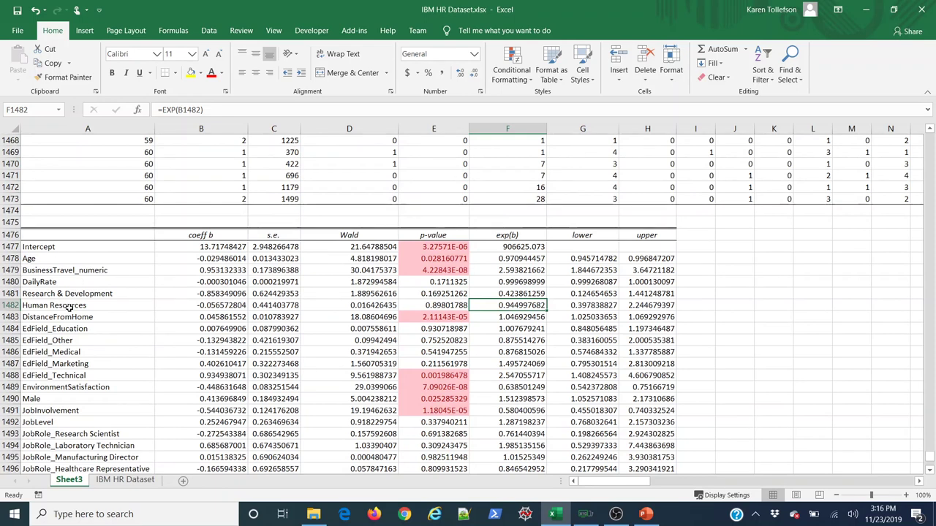
pyautogui.scroll(-1, 177, 312)
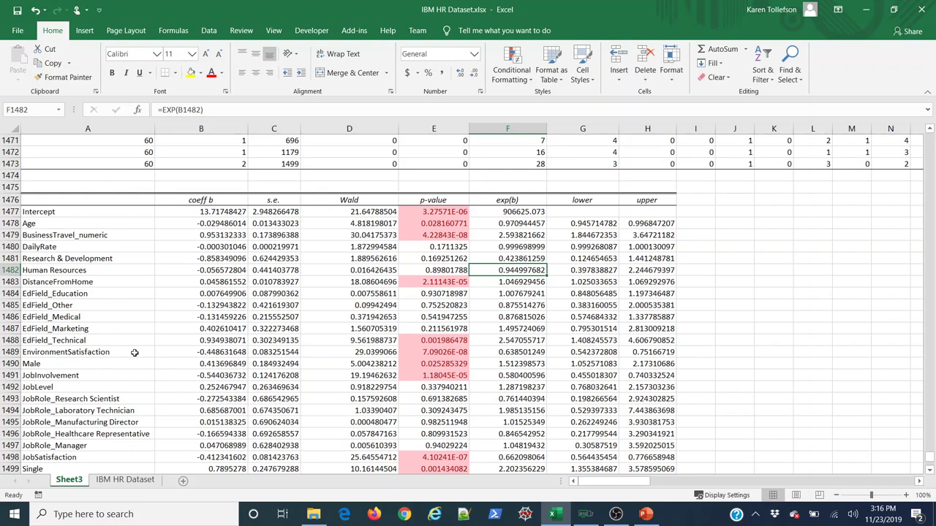
pyautogui.scroll(-3, 134, 352)
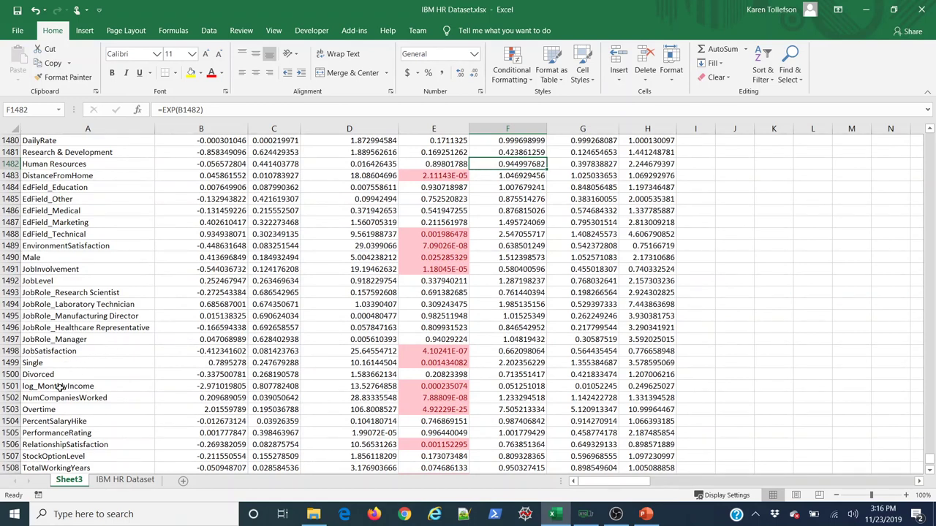
pyautogui.moveTo(38, 386); pyautogui.dragTo(422, 388)
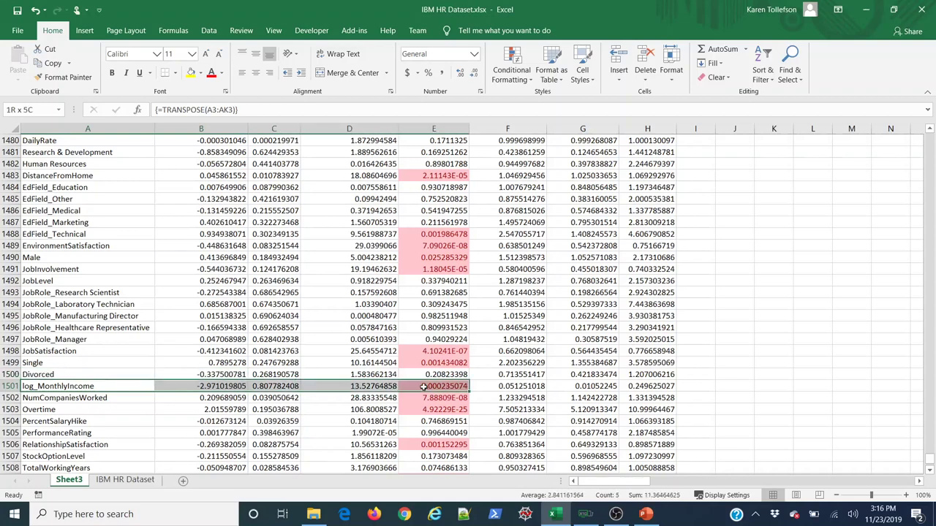
pyautogui.click(114, 386)
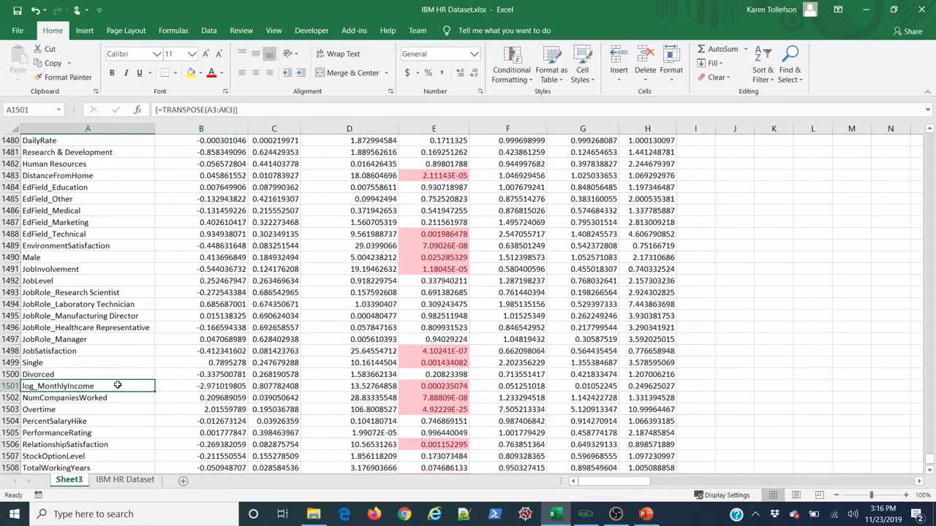
pyautogui.scroll(-4, 201, 352)
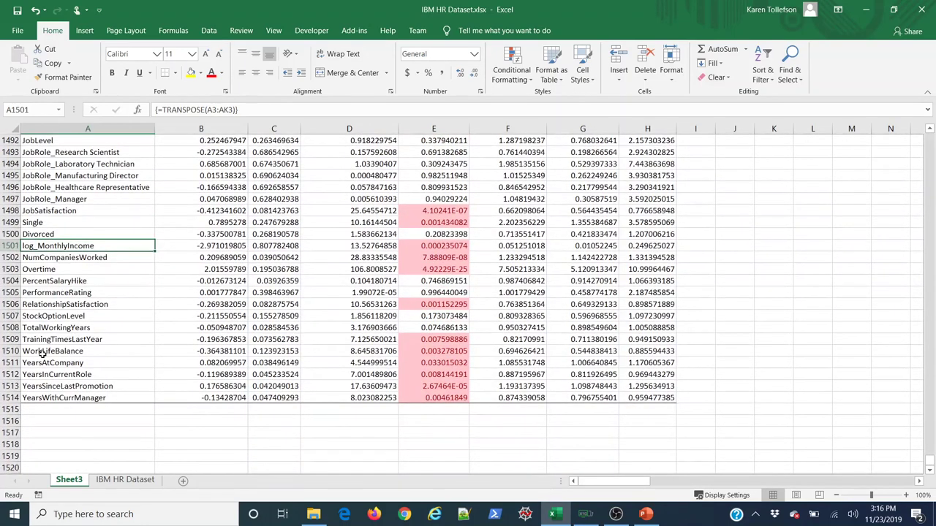
pyautogui.moveTo(45, 348); pyautogui.dragTo(46, 398)
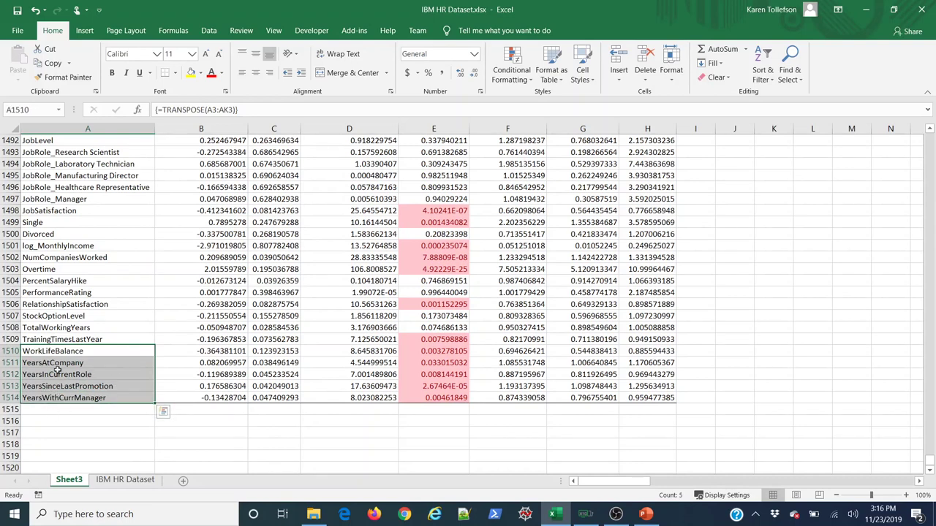
pyautogui.click(86, 430)
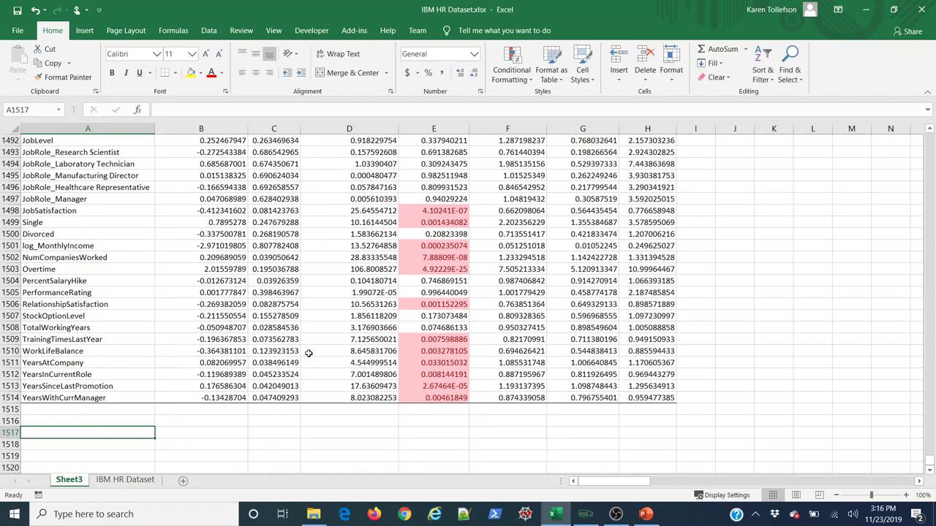
# - Examine the prediction columns, model fit statistics and covariance matrix beside the regression data at the top of the sheet
pyautogui.scroll(20, 389, 386)
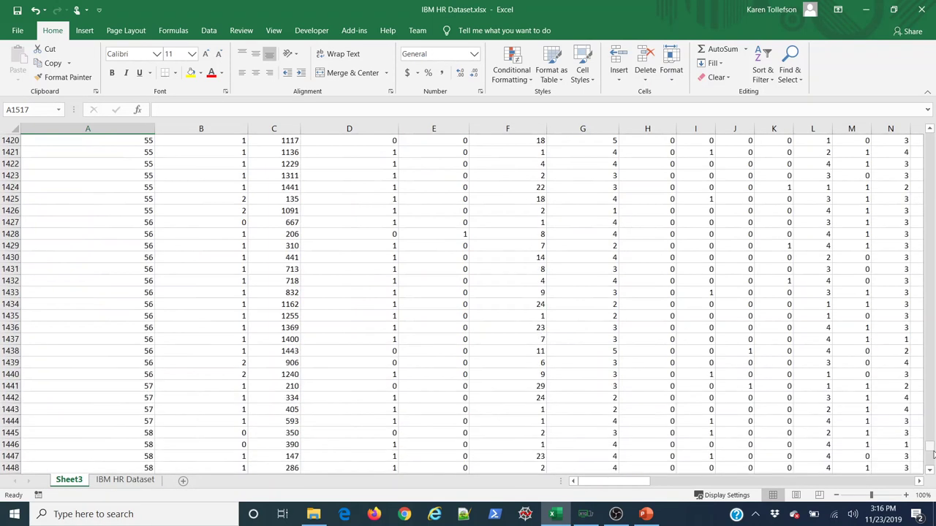
pyautogui.moveTo(931, 447); pyautogui.dragTo(929, 133)
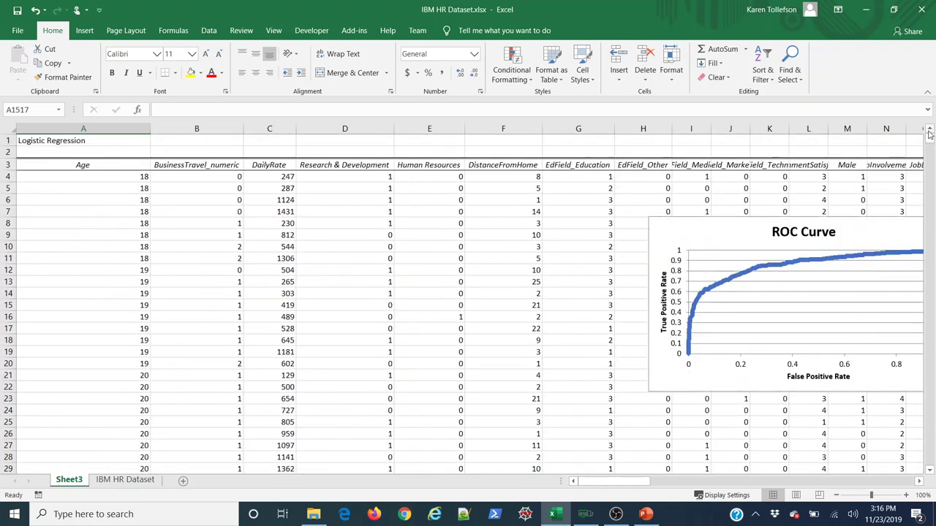
pyautogui.click(514, 167)
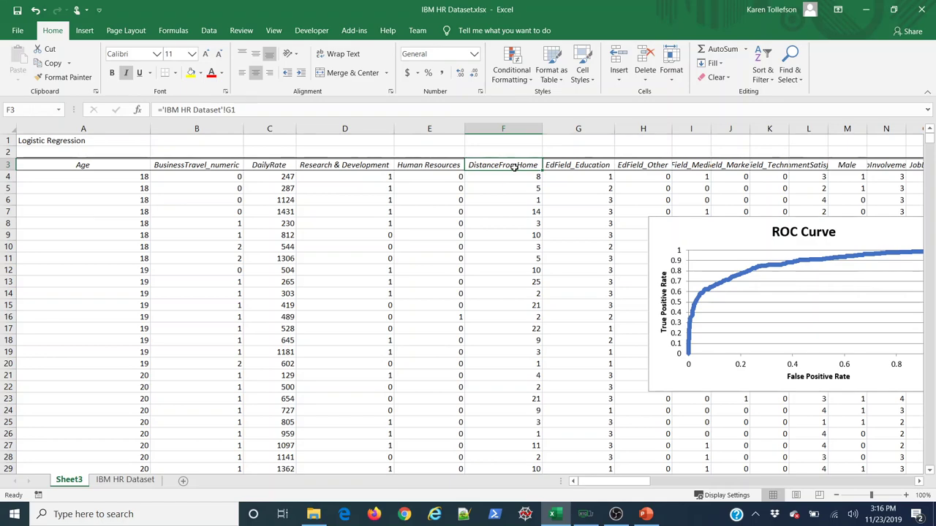
pyautogui.hotkey('ctrl', 'Right')
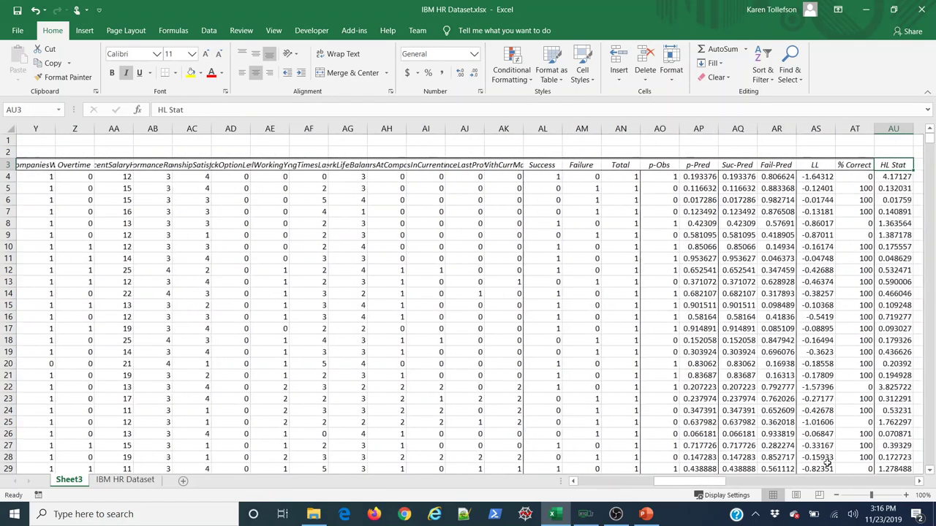
pyautogui.hscroll(5, 873, 436)
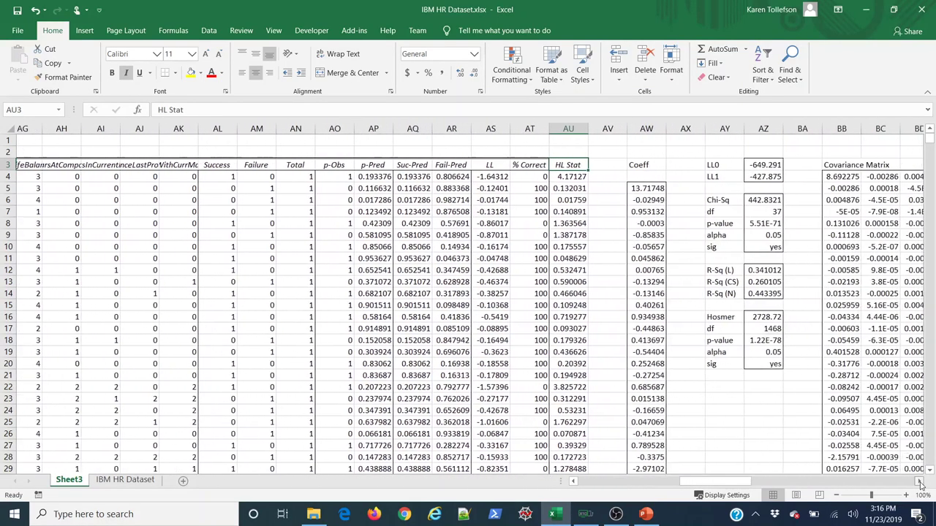
pyautogui.hscroll(1, 874, 436)
pyautogui.click(693, 176)
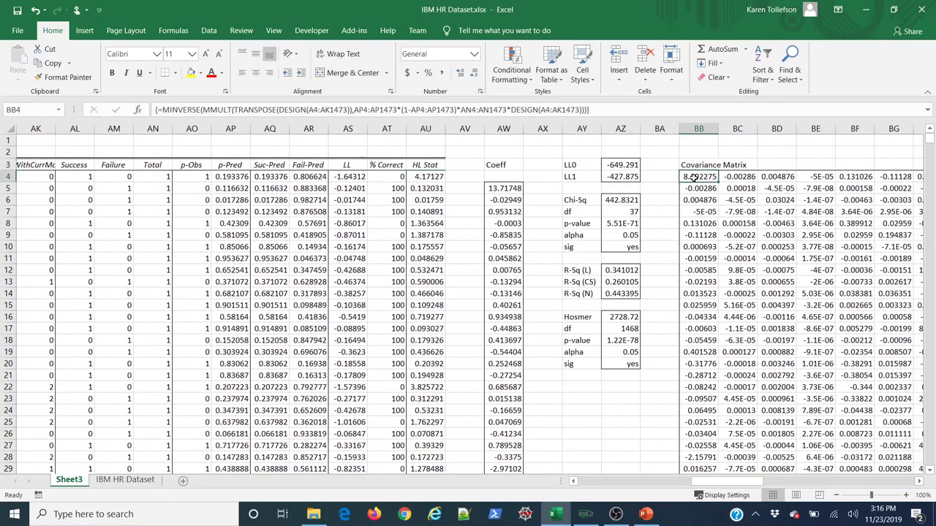
pyautogui.hotkey('ctrl', 'Right')
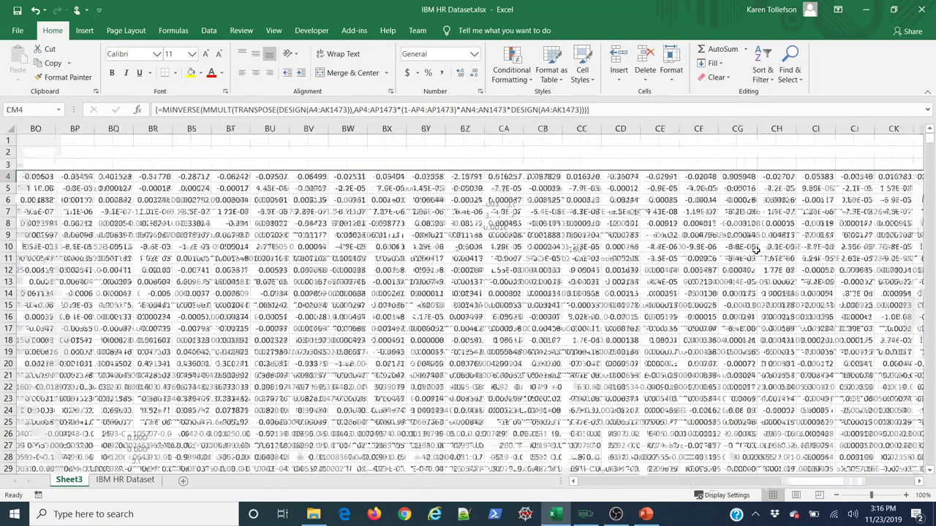
# - Examine the Classification Table's observed and predicted counts, overall accuracy and cutoff
pyautogui.moveTo(919, 483); pyautogui.dragTo(919, 484)
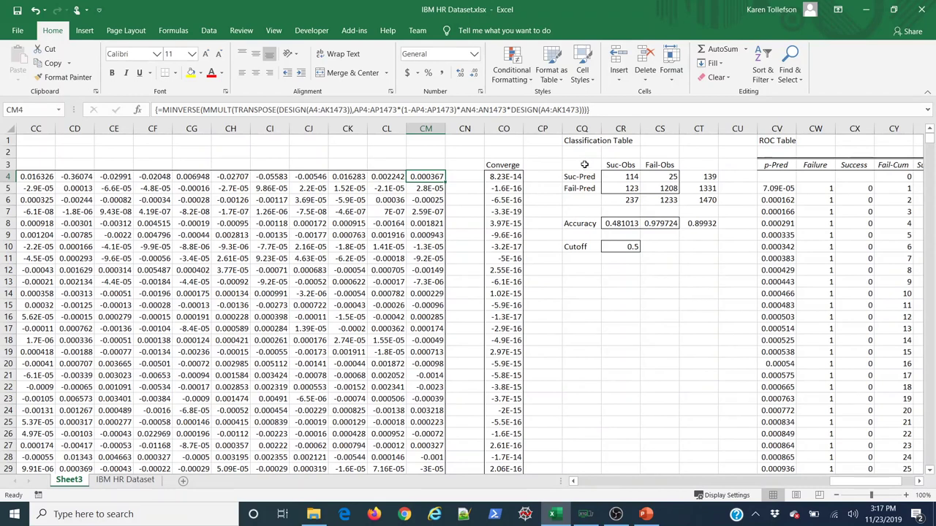
pyautogui.moveTo(583, 167); pyautogui.dragTo(674, 215)
pyautogui.click(662, 201)
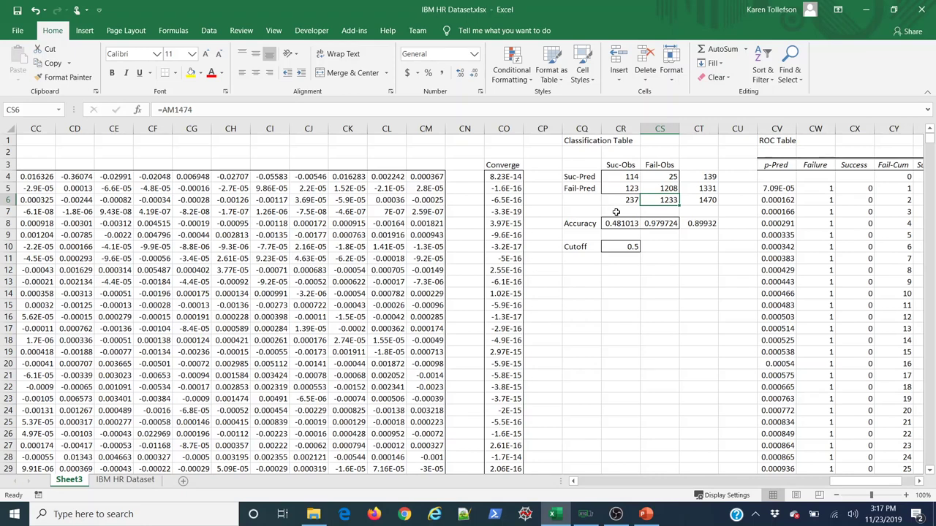
pyautogui.click(701, 224)
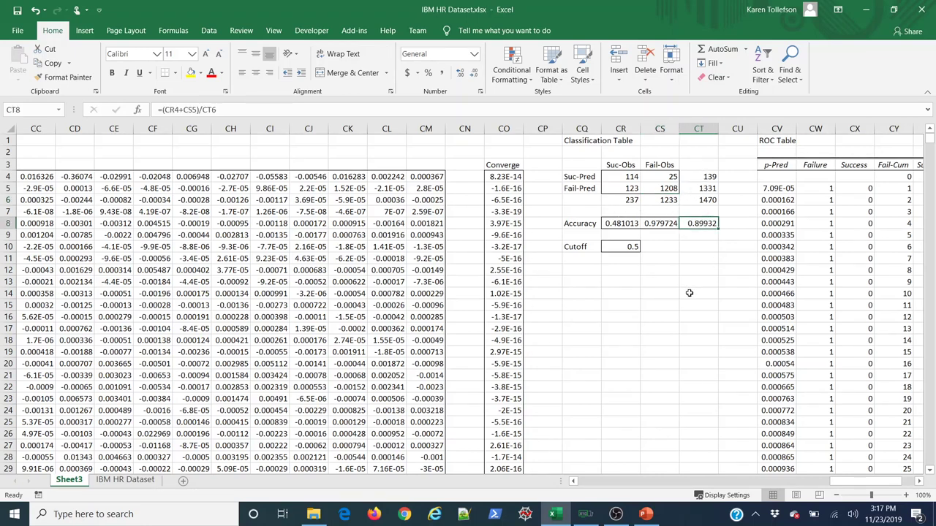
pyautogui.click(622, 248)
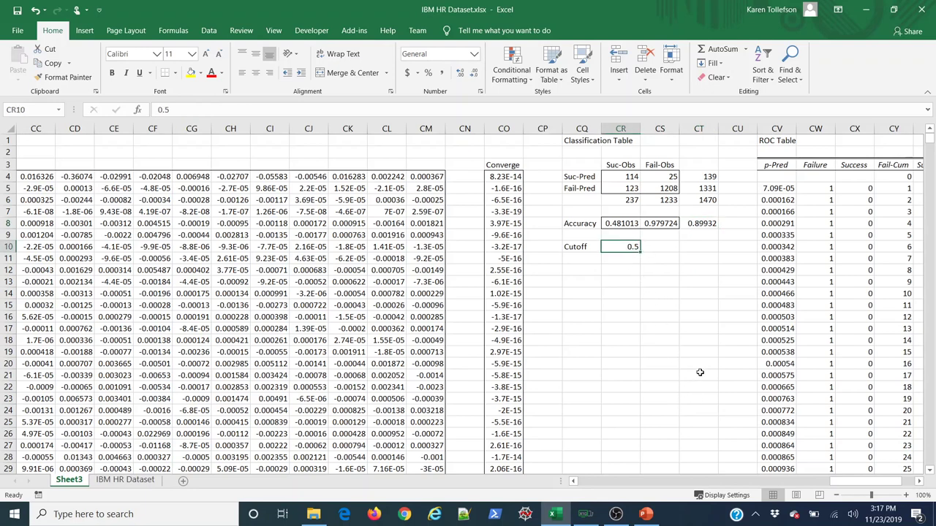
# - Look over the ROC Table and return to the ROC Curve chart at the start of the sheet
pyautogui.moveTo(838, 483); pyautogui.dragTo(854, 482)
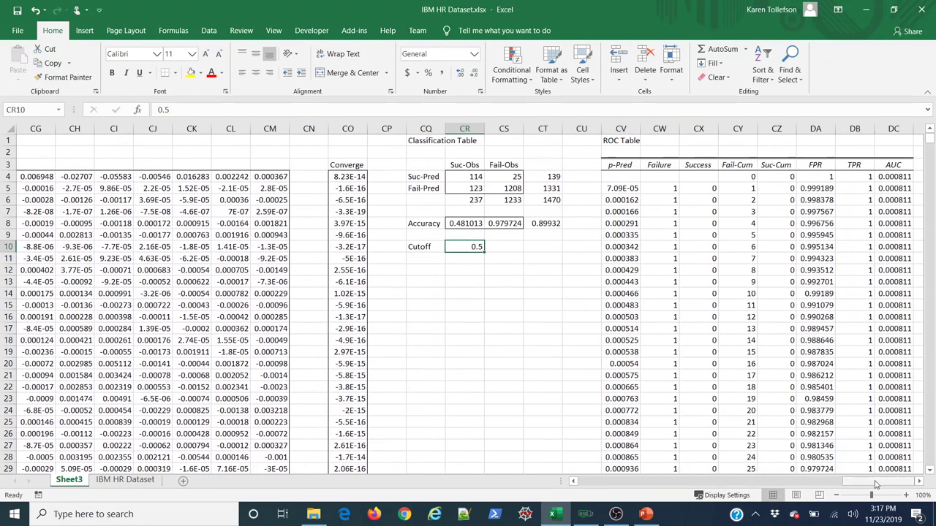
pyautogui.moveTo(876, 484); pyautogui.dragTo(575, 482)
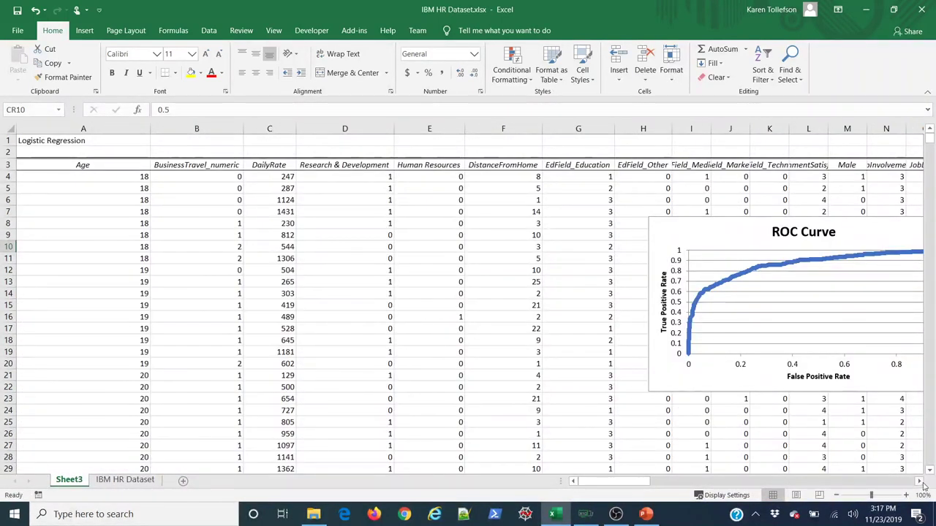
pyautogui.hscroll(3, 593, 423)
pyautogui.moveTo(614, 483); pyautogui.dragTo(596, 484)
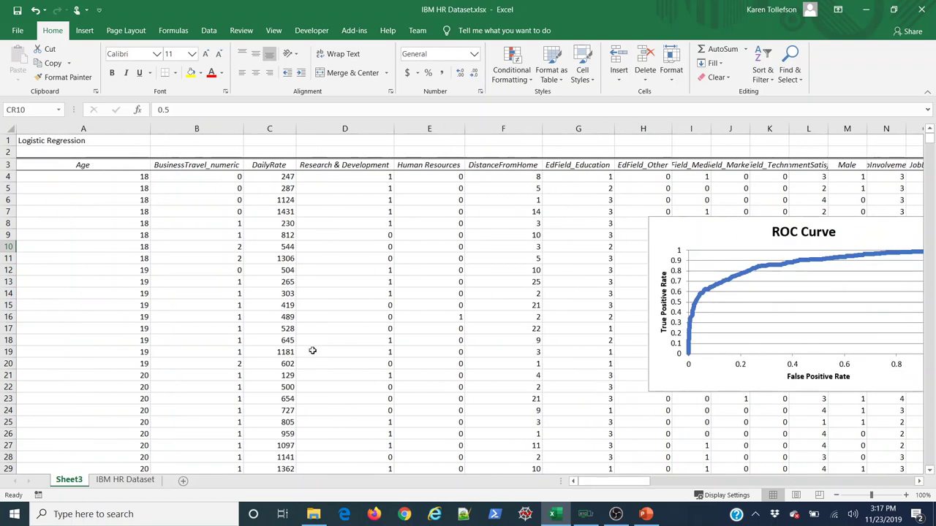